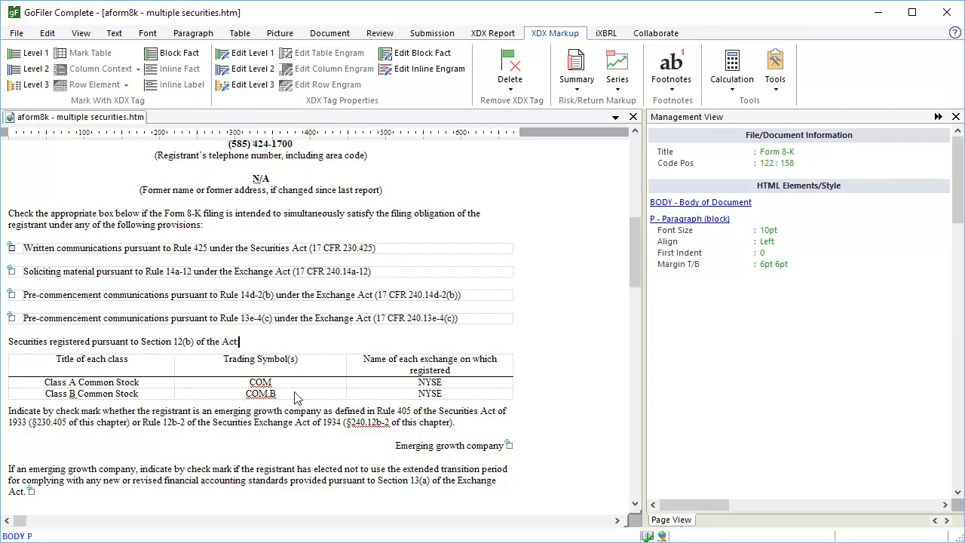
- Start an inline fact on the "Class A Common Stock" text in the securities table, using the element Security12bTitle
{"action": "left_click", "coordinate": [141, 383]}
{"action": "key", "text": "shift+Left"}
{"action": "key", "text": "shift+Left"}
{"action": "key", "text": "shift+Left"}
{"action": "key", "text": "shift+Left"}
{"action": "key", "text": "shift+Left"}
{"action": "key", "text": "shift+Left"}
{"action": "key", "text": "shift+Left"}
{"action": "key", "text": "shift+Left"}
{"action": "key", "text": "shift+Left"}
{"action": "key", "text": "shift+Left"}
{"action": "key", "text": "shift+Left"}
{"action": "key", "text": "shift+Left"}
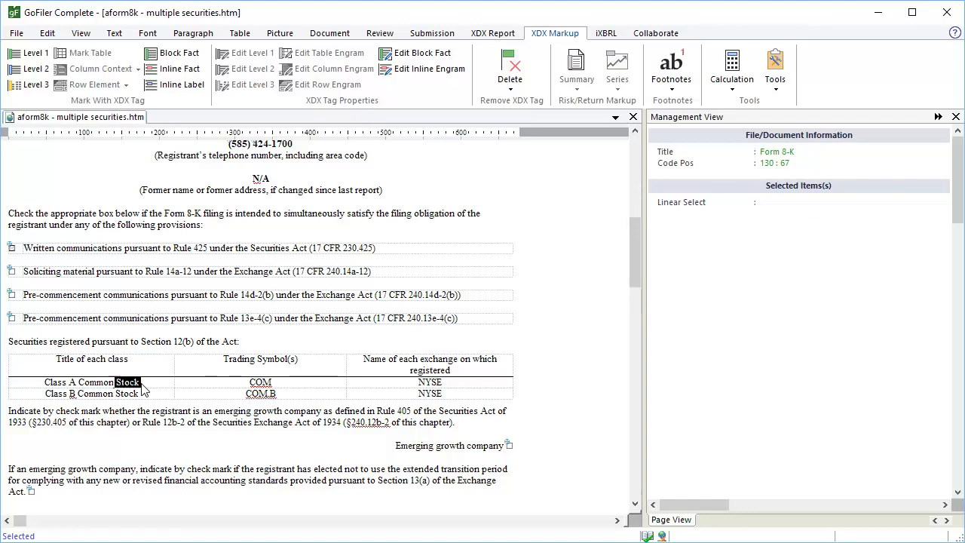
{"action": "key", "text": "shift+Left"}
{"action": "key", "text": "shift+Left"}
{"action": "key", "text": "shift+Left"}
{"action": "key", "text": "shift+Left"}
{"action": "key", "text": "shift+Left"}
{"action": "key", "text": "shift+Left"}
{"action": "key", "text": "shift+Left"}
{"action": "key", "text": "shift+Left"}
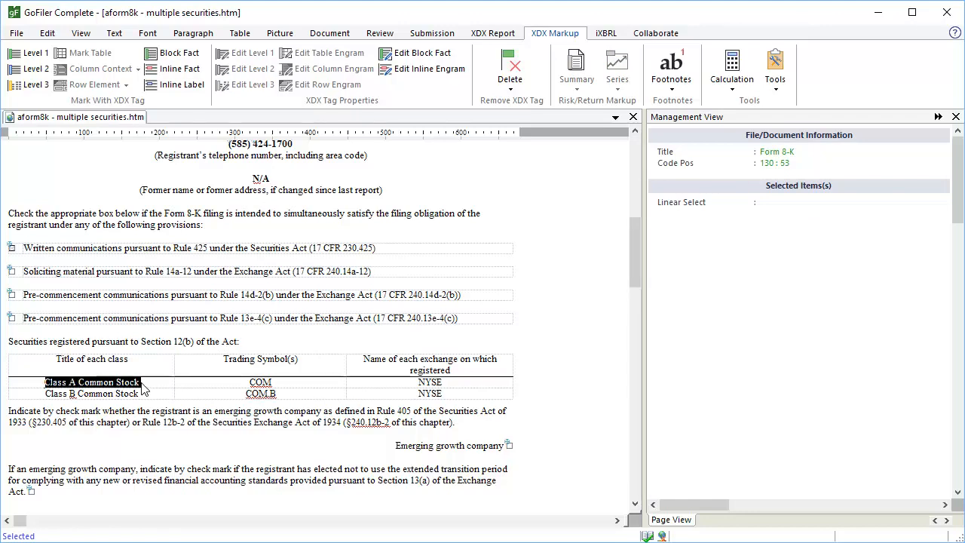
{"action": "left_click", "coordinate": [185, 72]}
{"action": "type", "text": "Secur"}
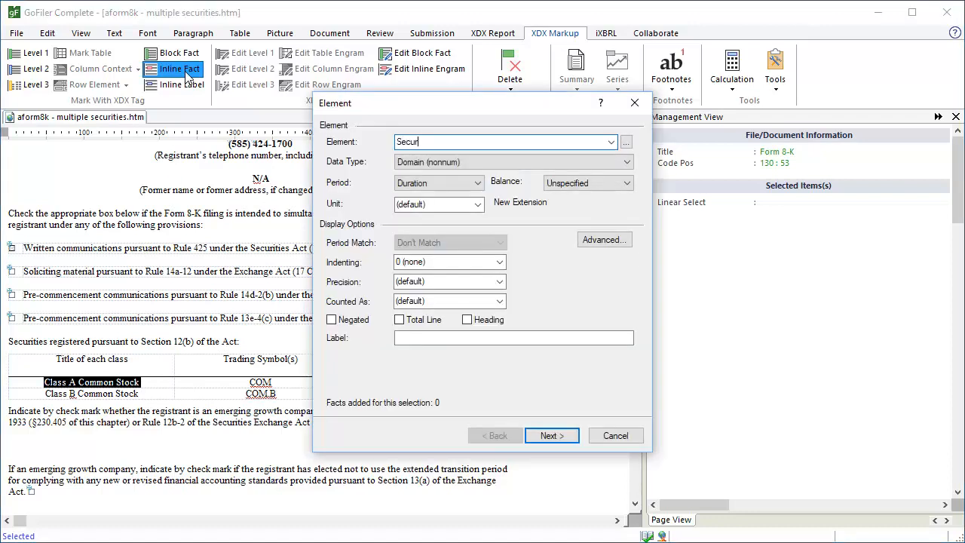
{"action": "type", "text": "ity12bTitle"}
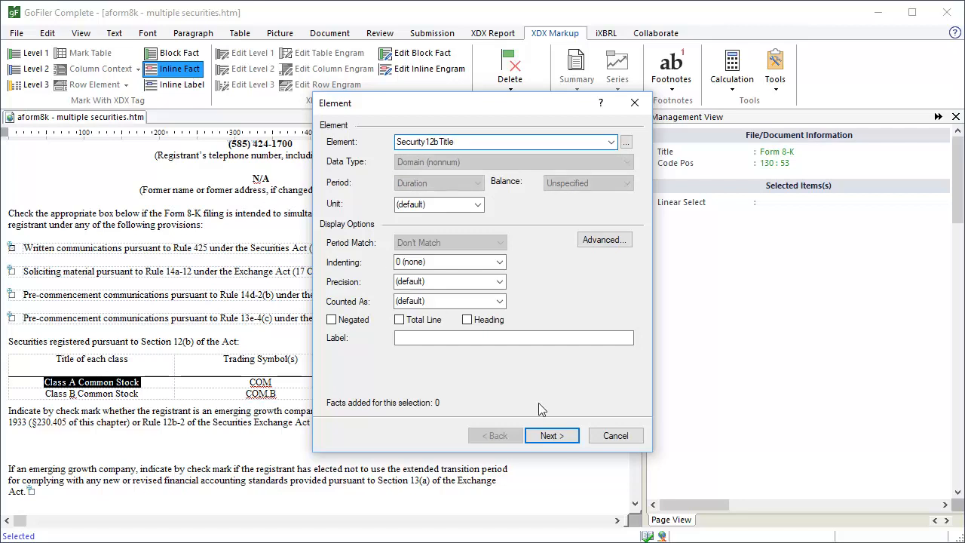
{"action": "left_click", "coordinate": [573, 438]}
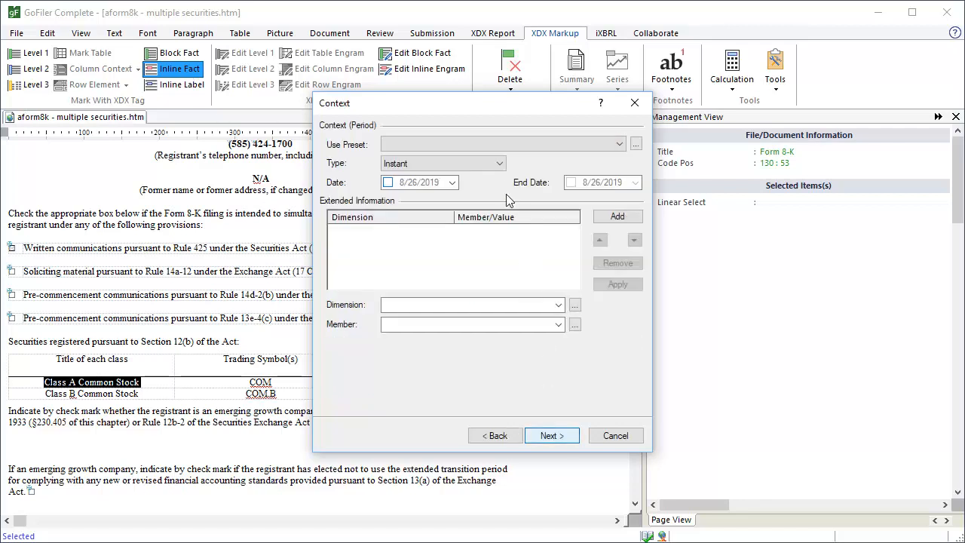
- Set the fact's context to a Duration period from 8/8/2019 to 8/9/2019
{"action": "left_click", "coordinate": [499, 165]}
{"action": "left_click", "coordinate": [499, 174]}
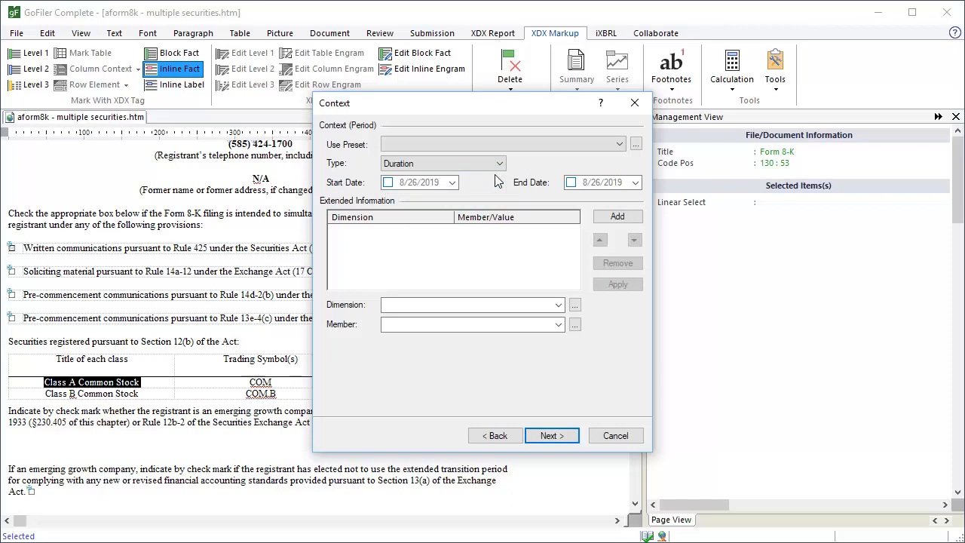
{"action": "left_click", "coordinate": [452, 182]}
{"action": "left_click", "coordinate": [490, 243]}
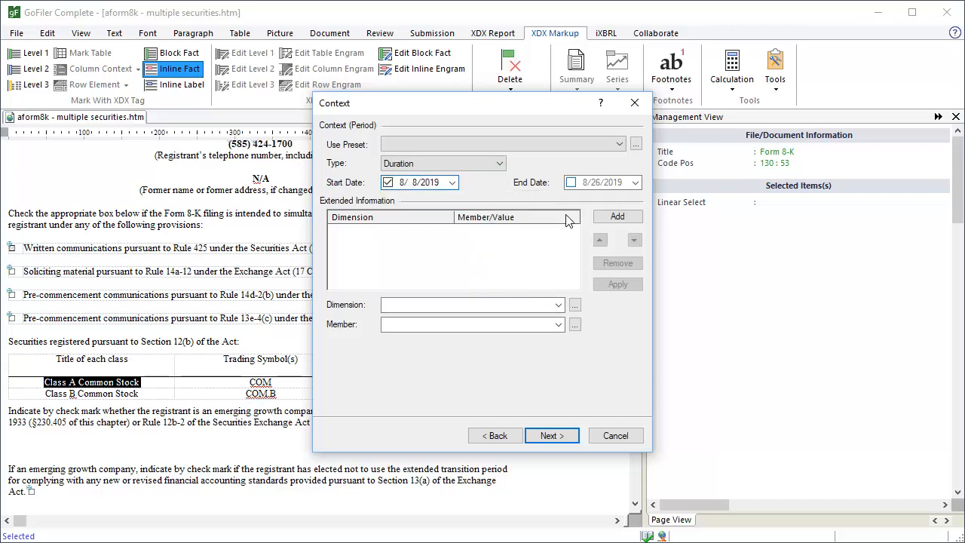
{"action": "left_click", "coordinate": [635, 182]}
{"action": "left_click", "coordinate": [697, 245]}
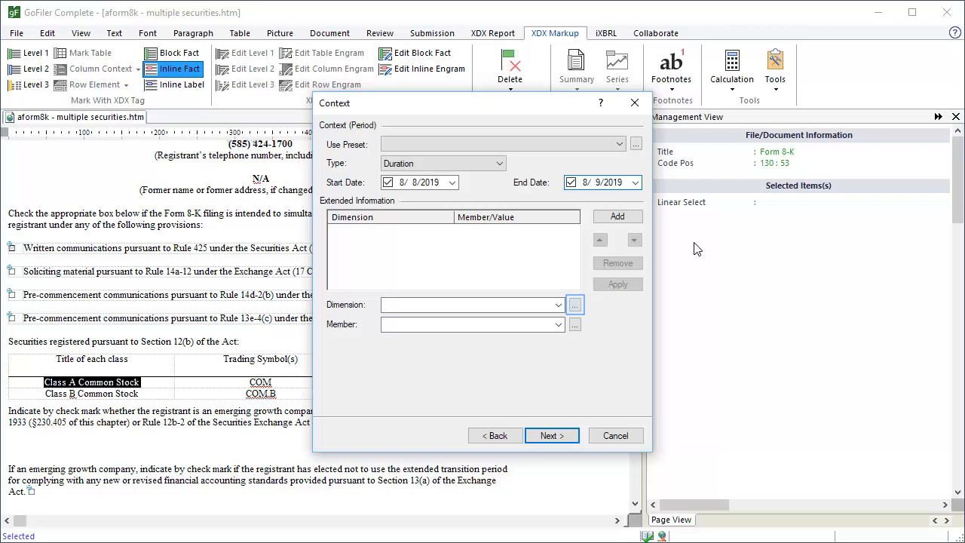
- Search the element library for "class of stock" and choose StatementClassOfStockAxis as the context's dimension
{"action": "left_click", "coordinate": [575, 306]}
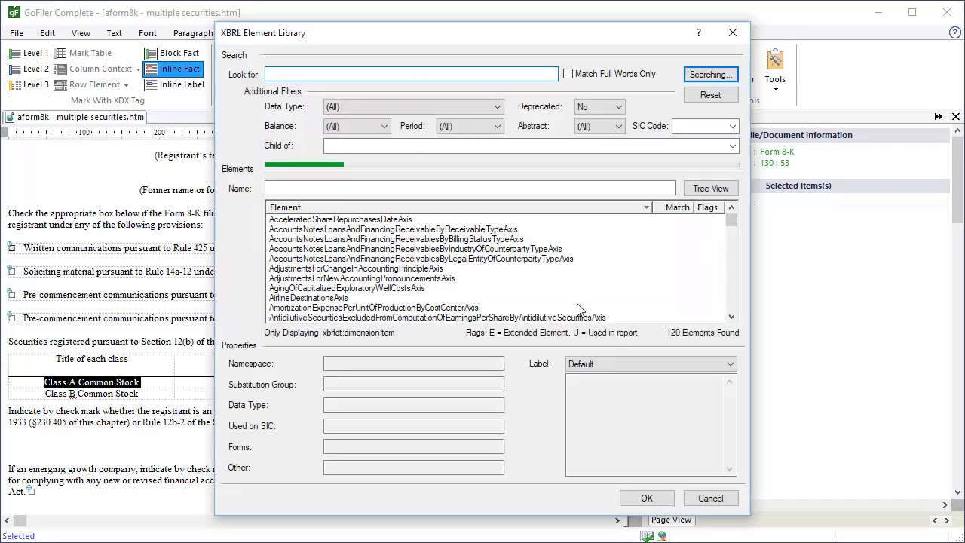
{"action": "type", "text": "class of stock"}
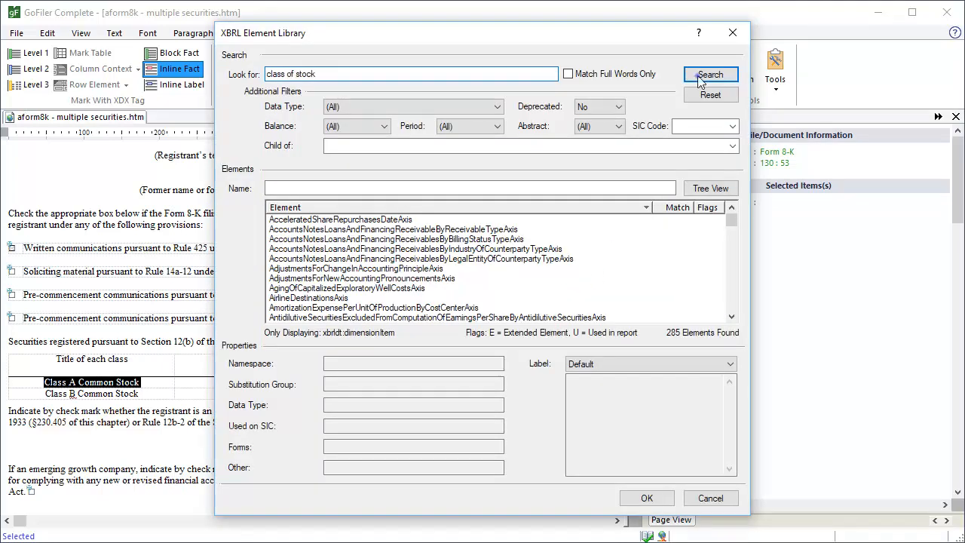
{"action": "left_click", "coordinate": [700, 78]}
{"action": "left_click", "coordinate": [366, 219]}
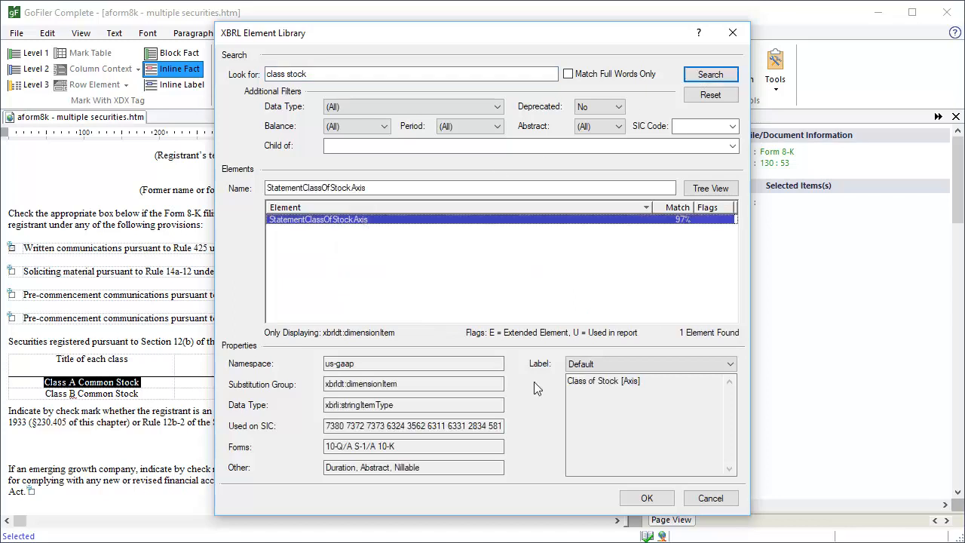
{"action": "left_click", "coordinate": [646, 498]}
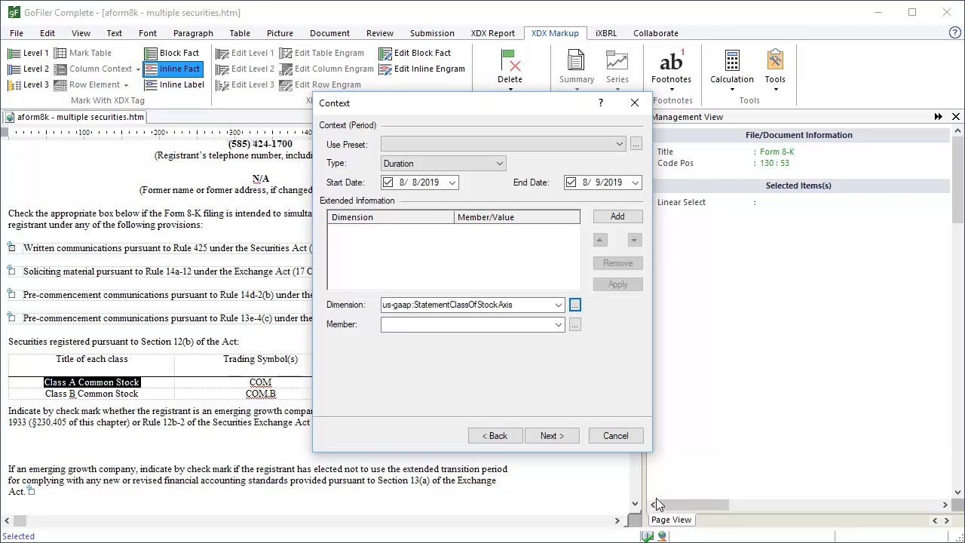
- Search the element library for "class a common stock" and choose CommonClassAMember as the dimension's member
{"action": "left_click", "coordinate": [391, 328]}
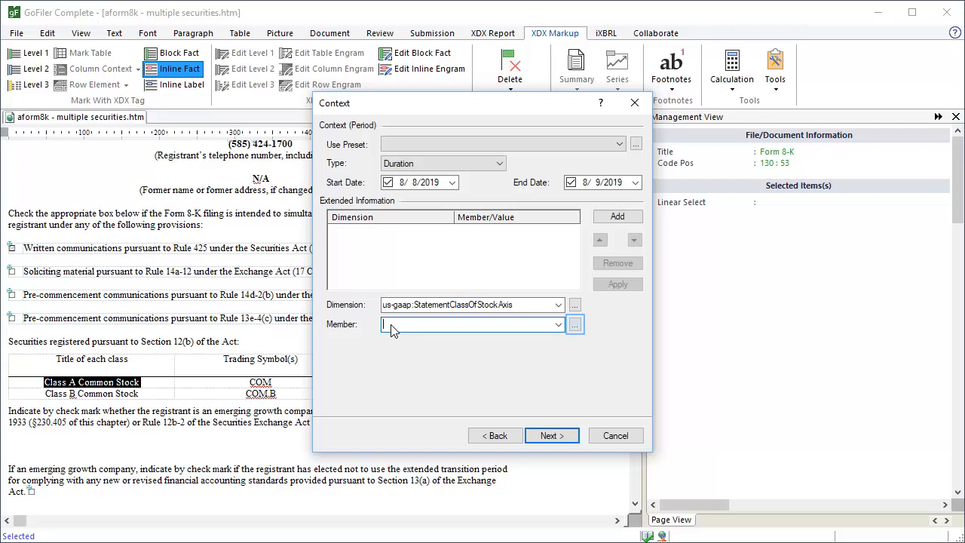
{"action": "left_click", "coordinate": [575, 326]}
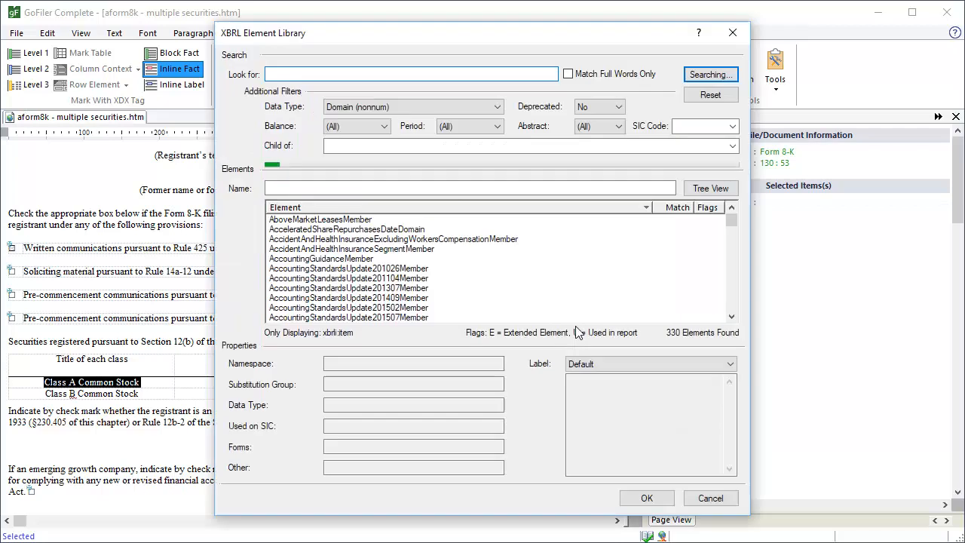
{"action": "type", "text": "class a common stock"}
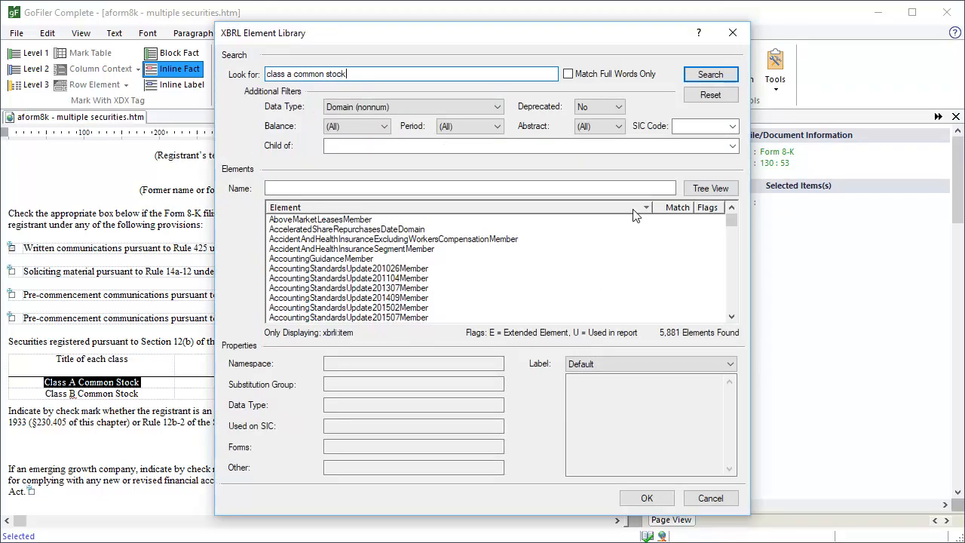
{"action": "left_click", "coordinate": [702, 81]}
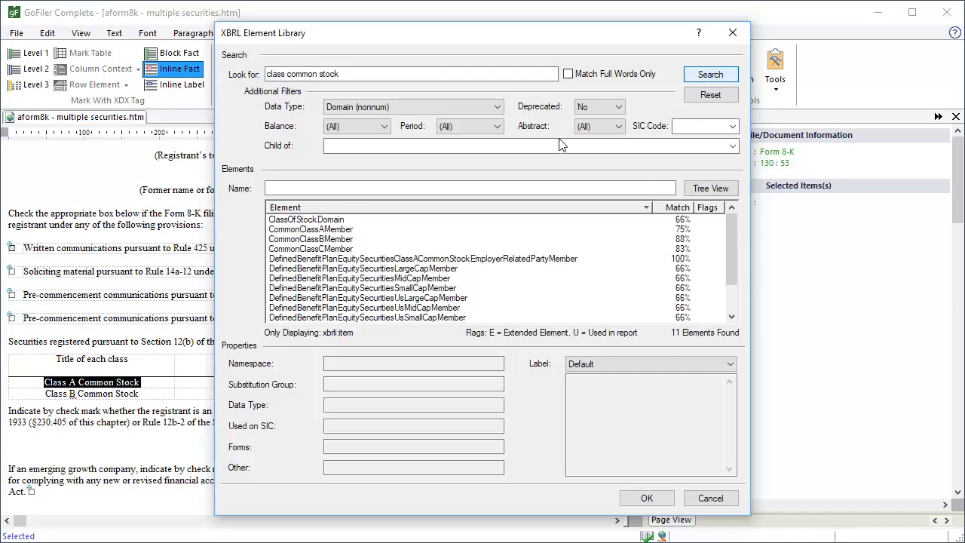
{"action": "left_click", "coordinate": [350, 230]}
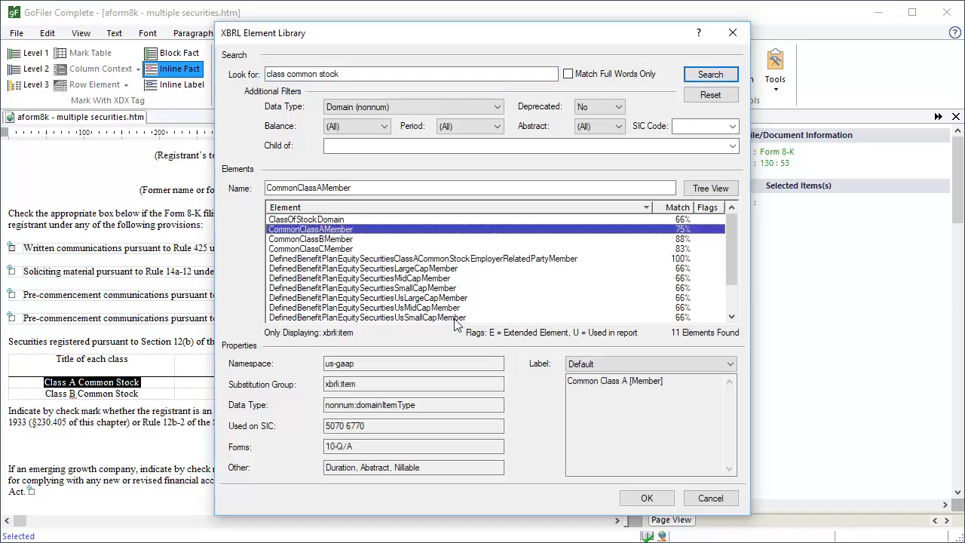
{"action": "left_click", "coordinate": [647, 498]}
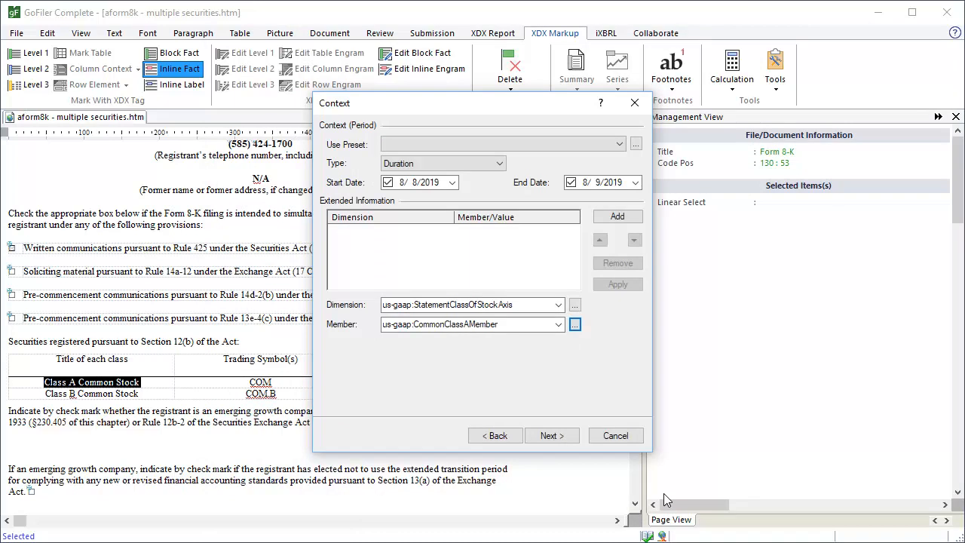
- Add the dimension and member pair to the context and finish the Class A title's inline fact without footnote references
{"action": "left_click", "coordinate": [630, 218]}
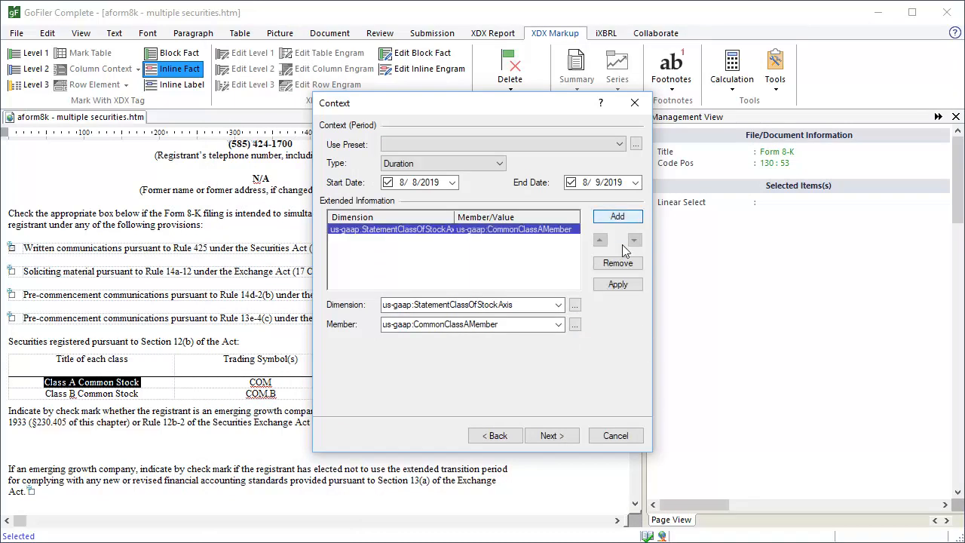
{"action": "left_click", "coordinate": [574, 436]}
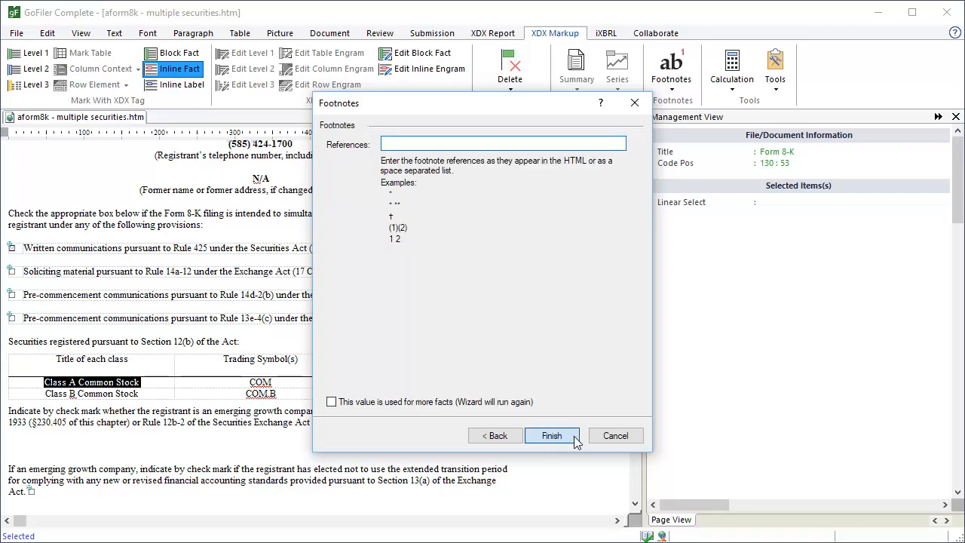
{"action": "left_click", "coordinate": [574, 436]}
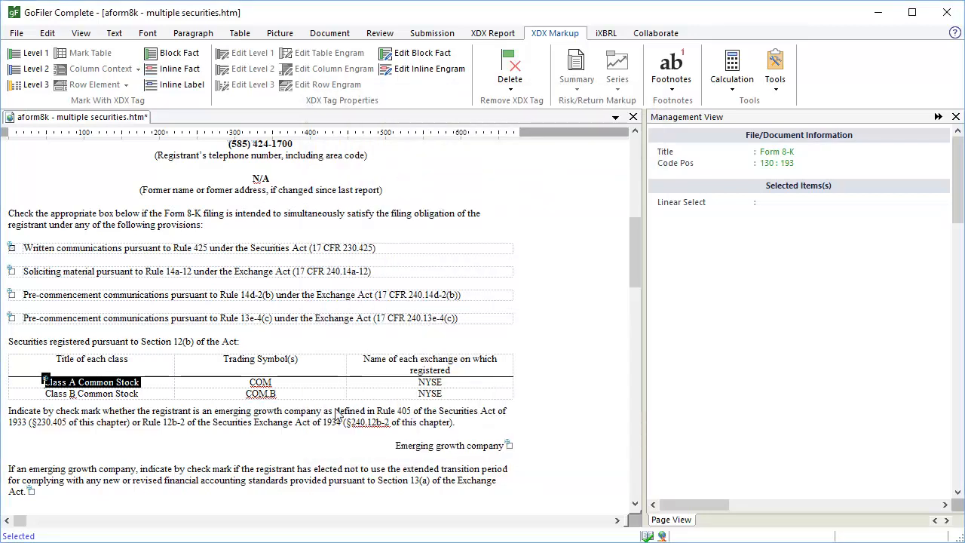
{"action": "left_click", "coordinate": [129, 384]}
{"action": "mouse_move", "coordinate": [685, 511]}
{"action": "left_mouse_down"}
{"action": "mouse_move", "coordinate": [820, 504]}
{"action": "mouse_move", "coordinate": [677, 514]}
{"action": "left_mouse_up"}
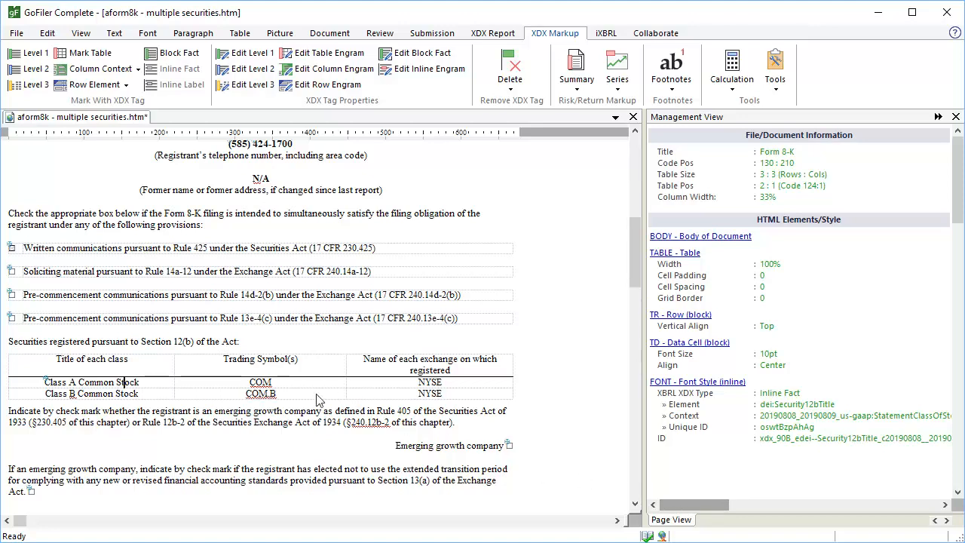
- Start an inline fact on the trading symbol COM in the Class A row, using the element TradingSymbol
{"action": "double_click", "coordinate": [275, 385]}
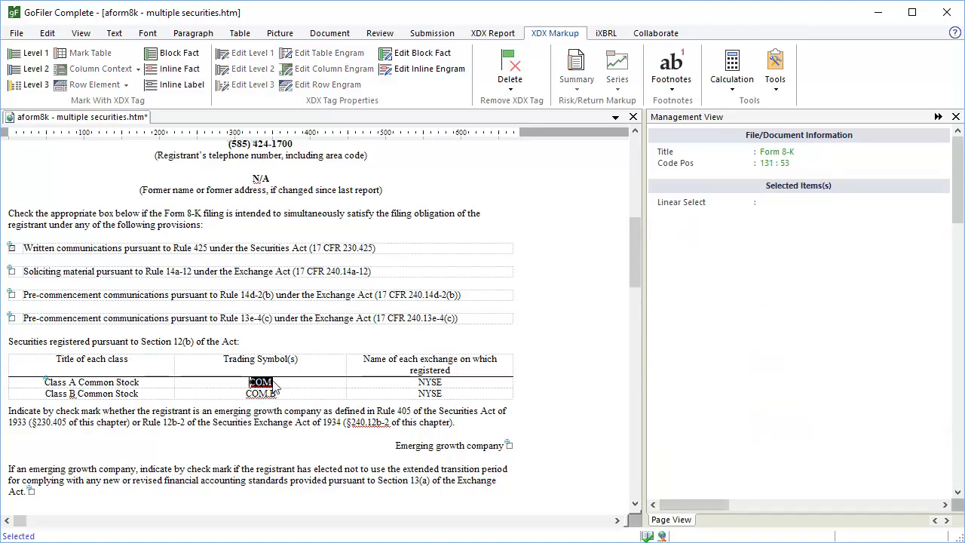
{"action": "left_click", "coordinate": [189, 70]}
{"action": "type", "text": "TradingS"}
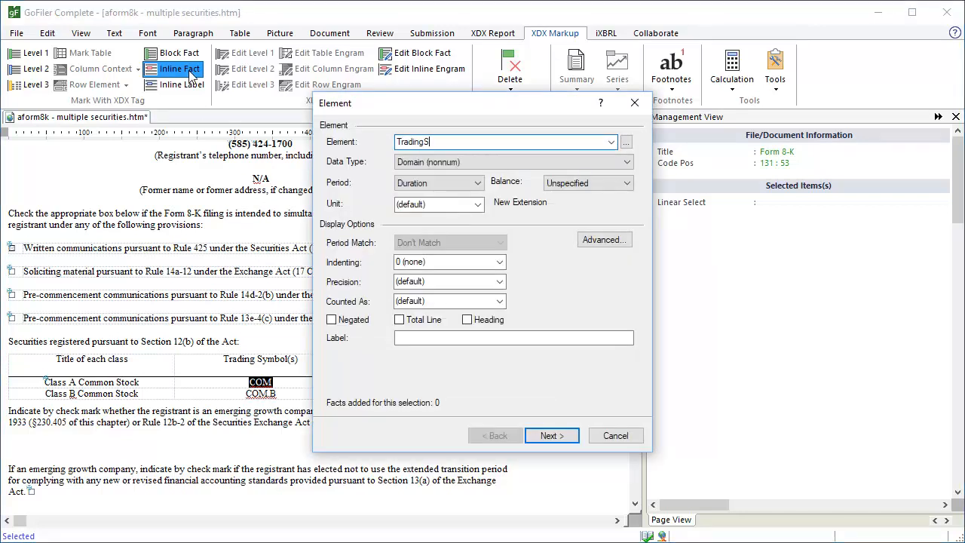
{"action": "type", "text": "ymbol"}
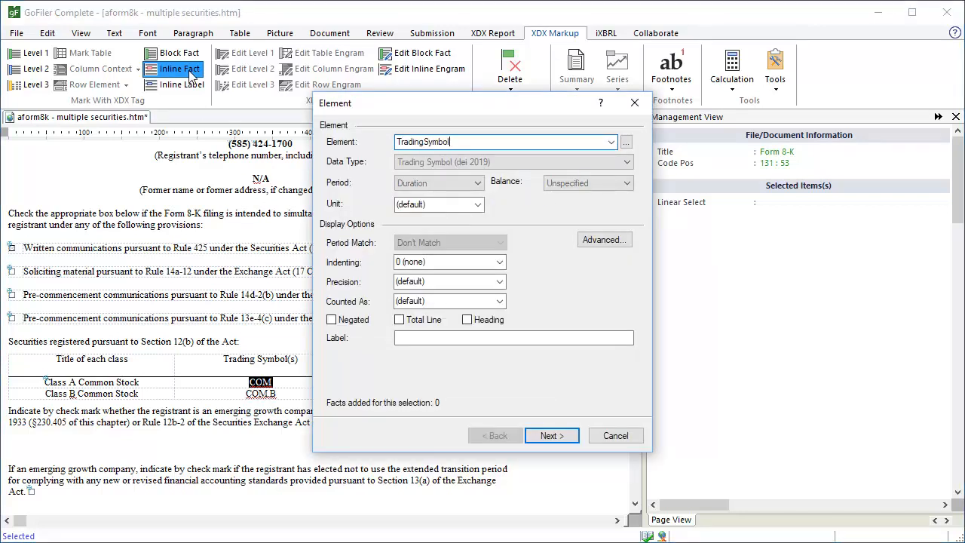
{"action": "left_click", "coordinate": [571, 437]}
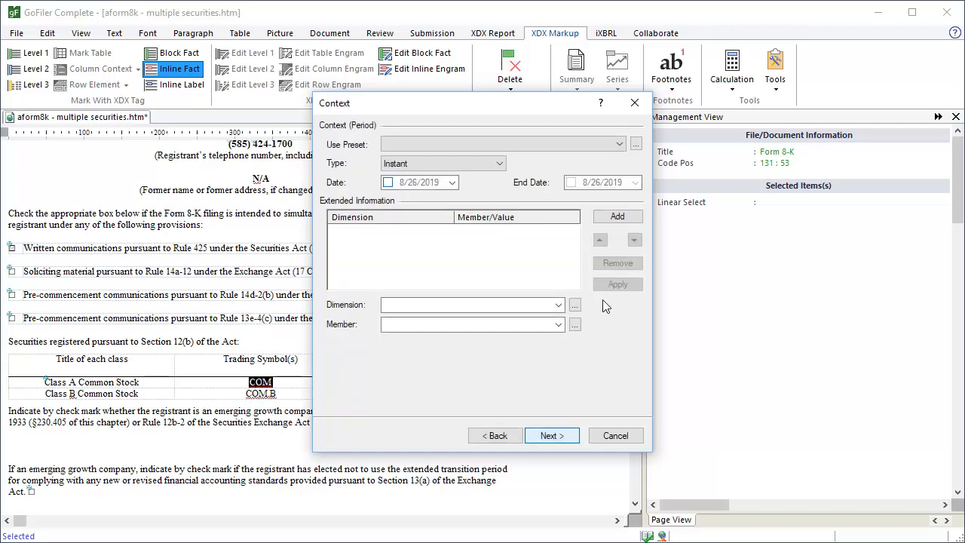
- Apply the existing 2019-08-08 to 2019-08-09 context with CommonClassAMember to the trading symbol fact and finish it without footnotes
{"action": "left_click", "coordinate": [637, 145]}
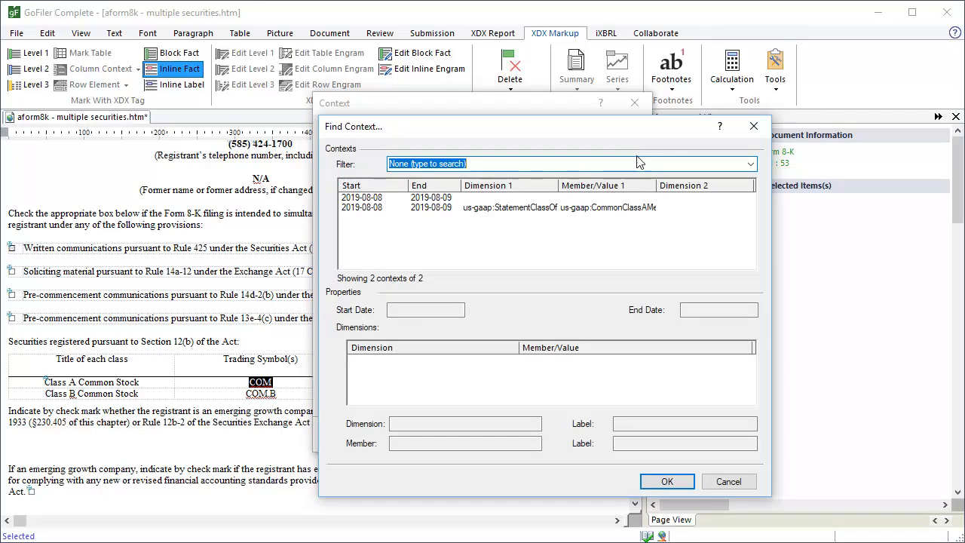
{"action": "left_click", "coordinate": [632, 208]}
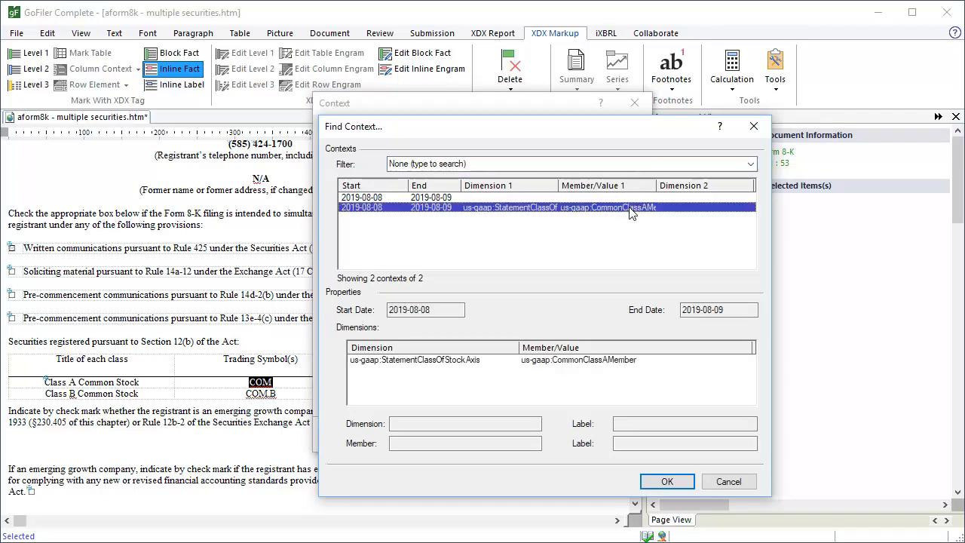
{"action": "left_click", "coordinate": [678, 483]}
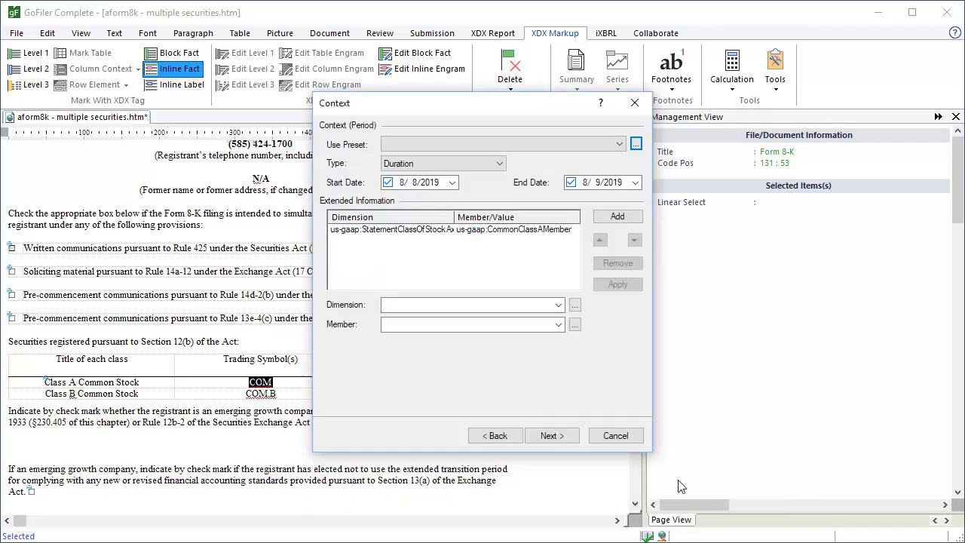
{"action": "left_click", "coordinate": [566, 437]}
{"action": "left_click", "coordinate": [552, 436]}
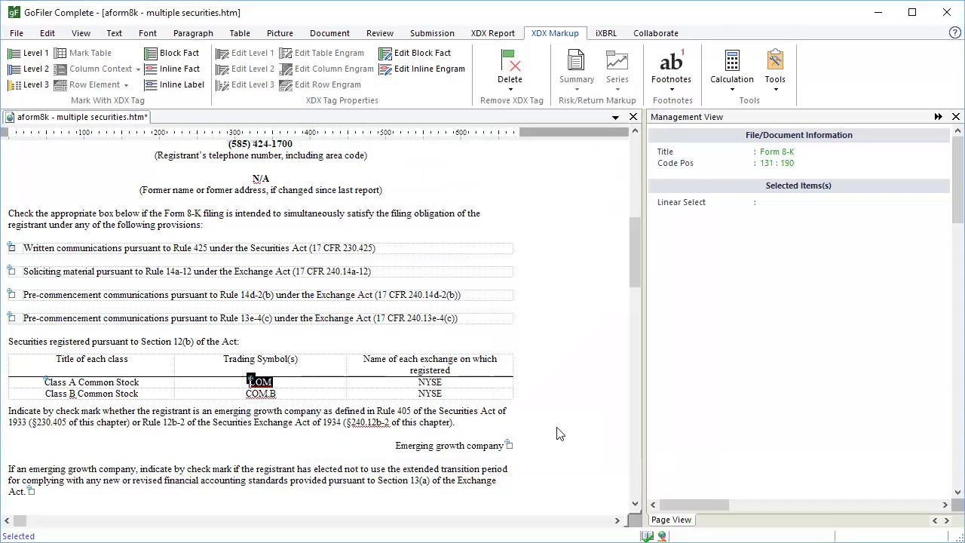
- Start an inline fact on the exchange name NYSE in the Class A row, using the element SecurityExchangeName
{"action": "double_click", "coordinate": [451, 387]}
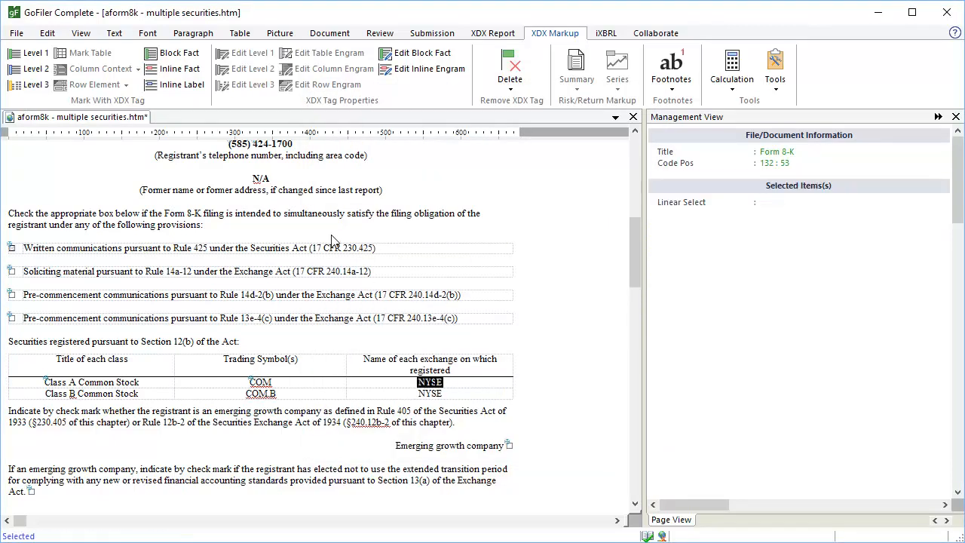
{"action": "left_click", "coordinate": [200, 72]}
{"action": "type", "text": "S"}
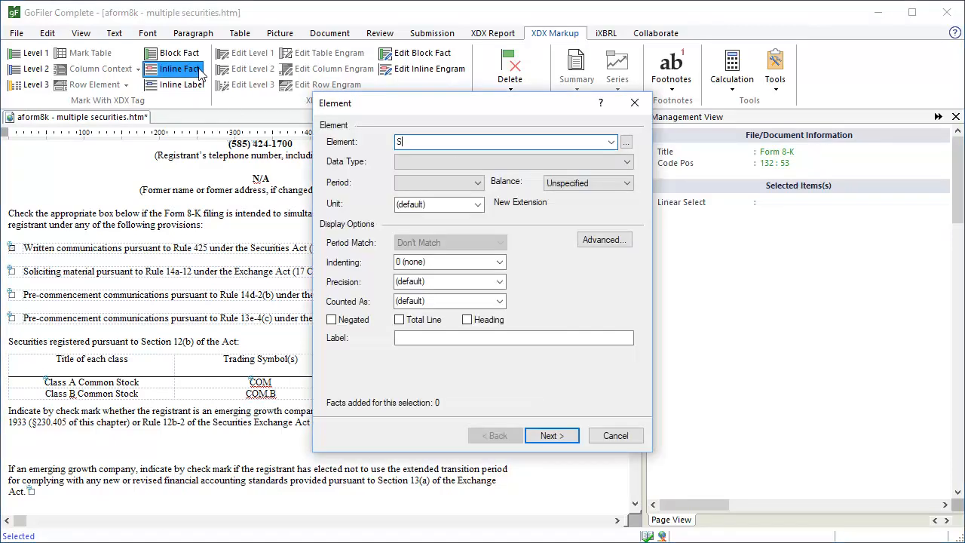
{"action": "type", "text": "ecurityExchangeName"}
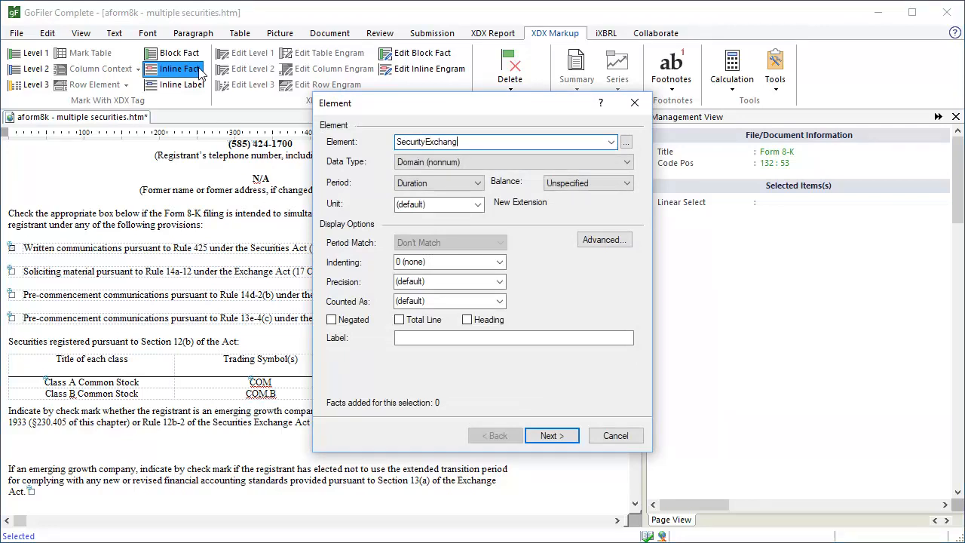
{"action": "left_click", "coordinate": [573, 441]}
- Apply the existing 2019-08-08 to 2019-08-09 context with CommonClassAMember to the Class A exchange fact and finish it without footnotes
{"action": "left_click", "coordinate": [640, 151]}
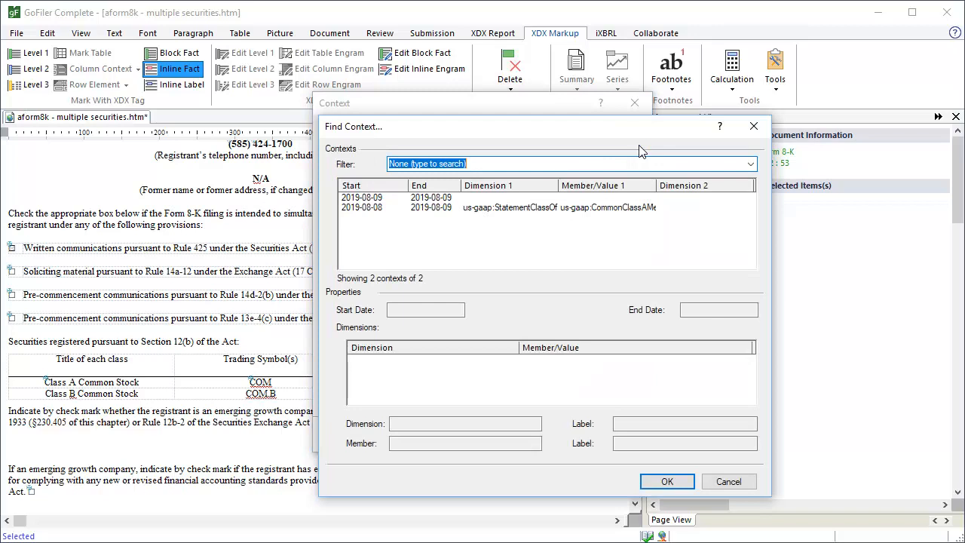
{"action": "left_click", "coordinate": [574, 208]}
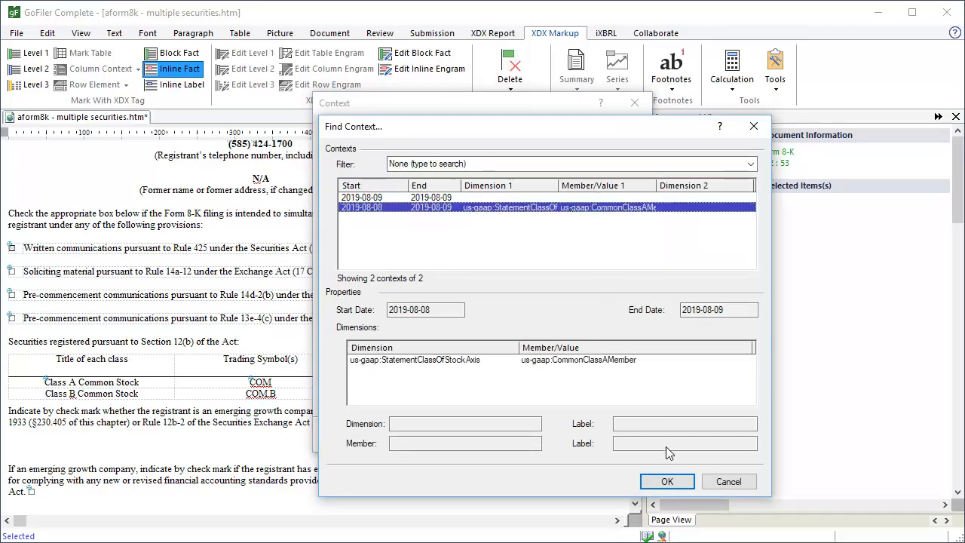
{"action": "left_click", "coordinate": [681, 484]}
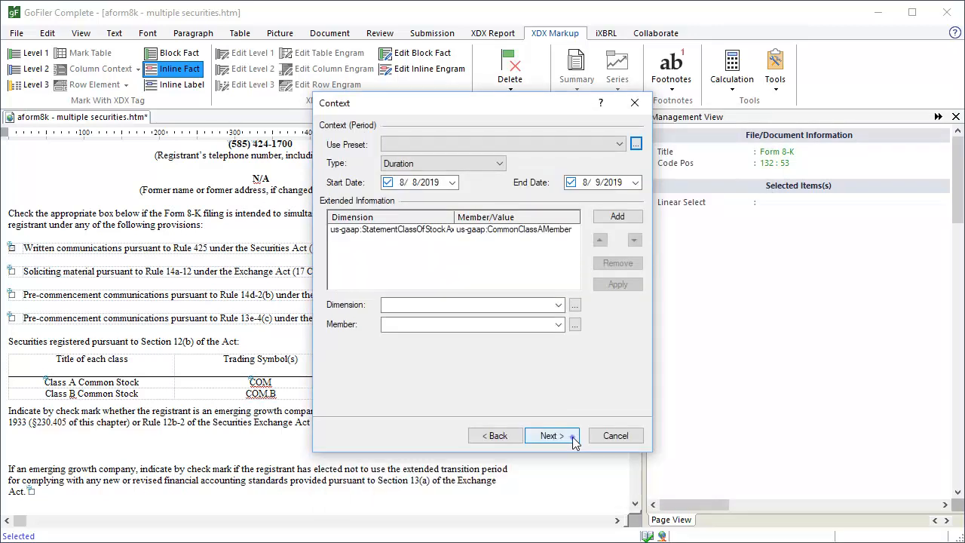
{"action": "left_click", "coordinate": [572, 437]}
{"action": "left_click", "coordinate": [572, 437]}
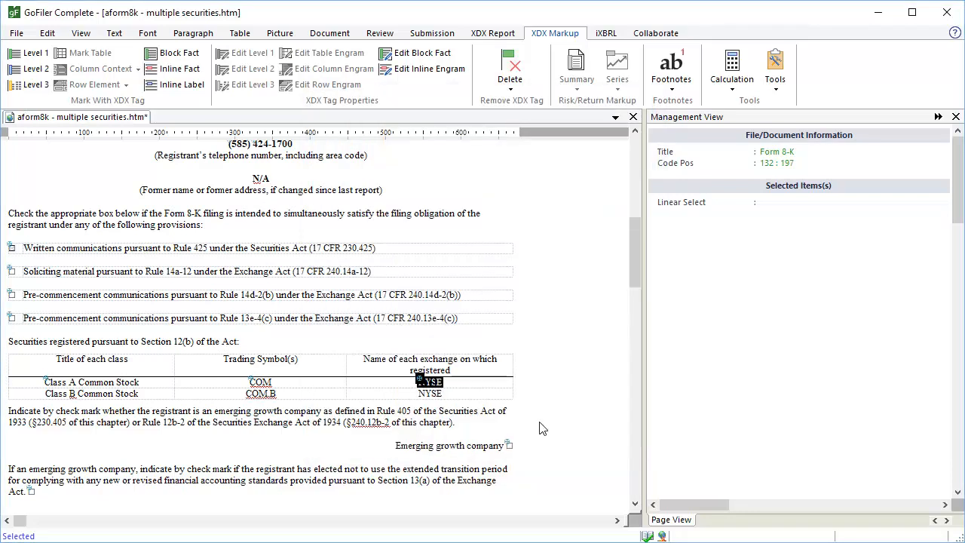
{"action": "left_click", "coordinate": [451, 388]}
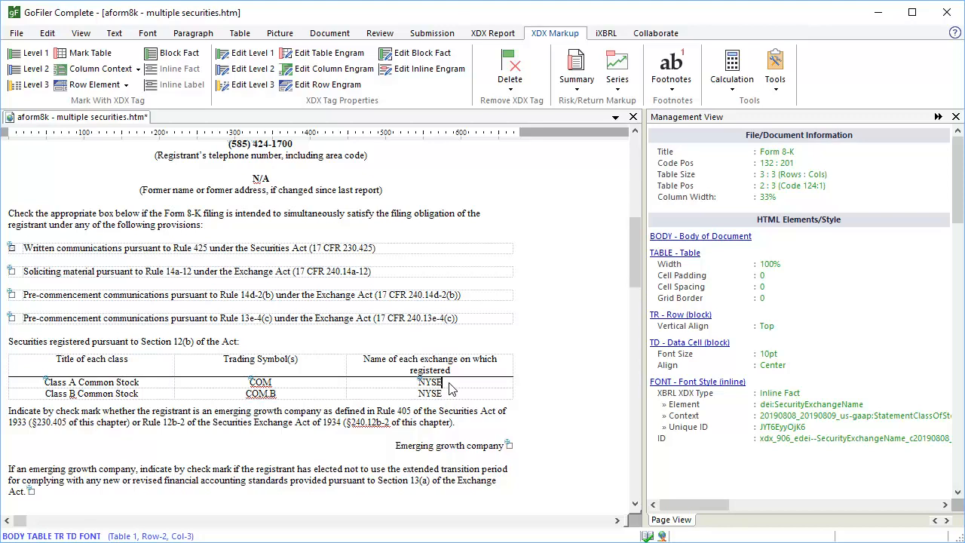
- Start an inline fact on the full title Class B Common Stock, using the recently used element dei:Security12bTitle
{"action": "left_click", "coordinate": [140, 395]}
{"action": "key", "text": "shift+Left"}
{"action": "key", "text": "shift+Left"}
{"action": "key", "text": "shift+Left"}
{"action": "key", "text": "shift+Left"}
{"action": "key", "text": "shift+Left"}
{"action": "key", "text": "shift+Left"}
{"action": "key", "text": "shift+Left"}
{"action": "key", "text": "shift+Left"}
{"action": "key", "text": "shift+Left"}
{"action": "key", "text": "shift+Left"}
{"action": "key", "text": "shift+Left"}
{"action": "key", "text": "shift+Left"}
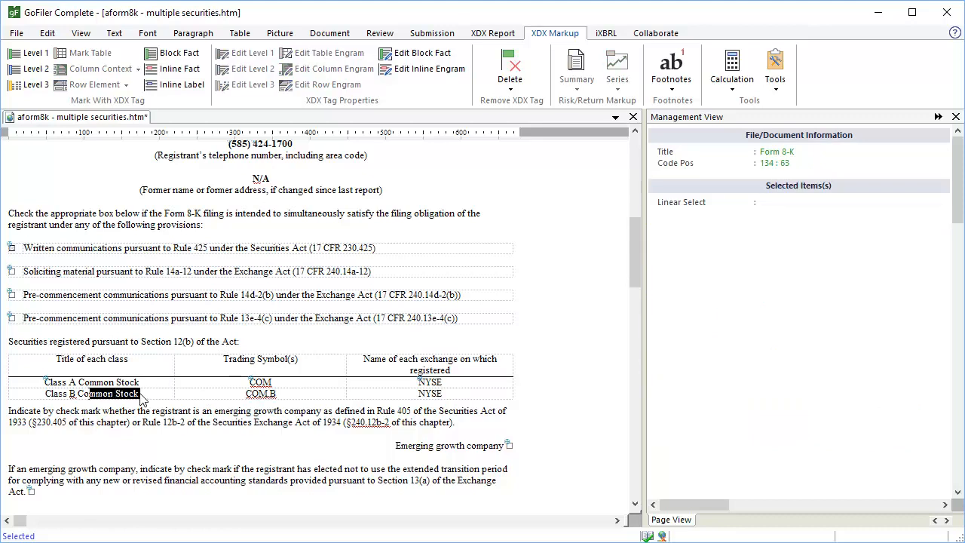
{"action": "key", "text": "shift+Left"}
{"action": "key", "text": "shift+Left"}
{"action": "key", "text": "shift+Left"}
{"action": "key", "text": "shift+Left"}
{"action": "key", "text": "shift+Left"}
{"action": "key", "text": "shift+Left"}
{"action": "key", "text": "shift+Left"}
{"action": "key", "text": "shift+Left"}
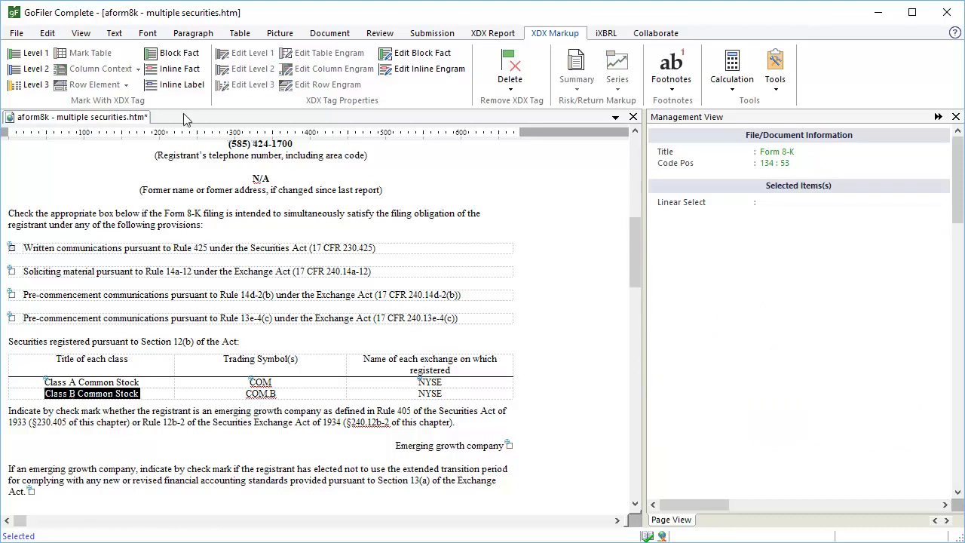
{"action": "left_click", "coordinate": [191, 74]}
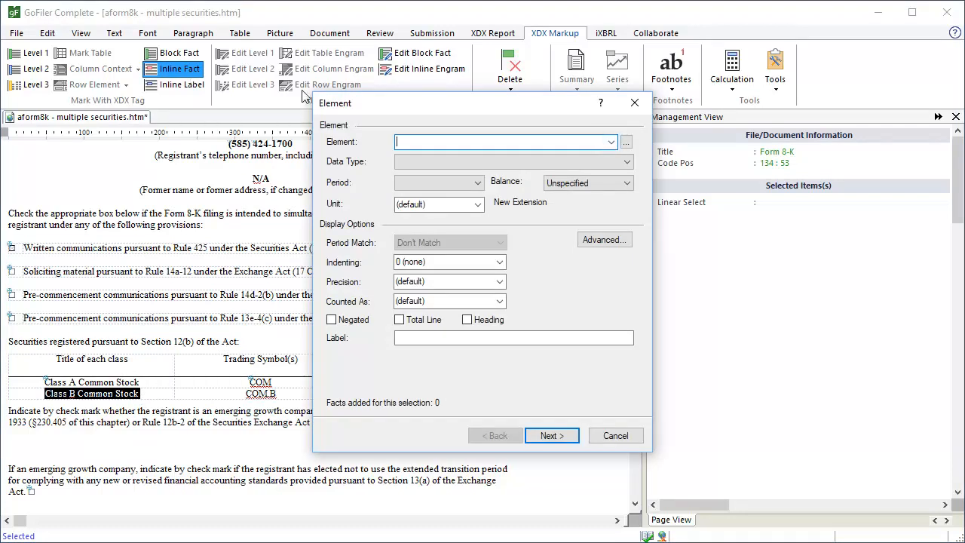
{"action": "left_click", "coordinate": [611, 143]}
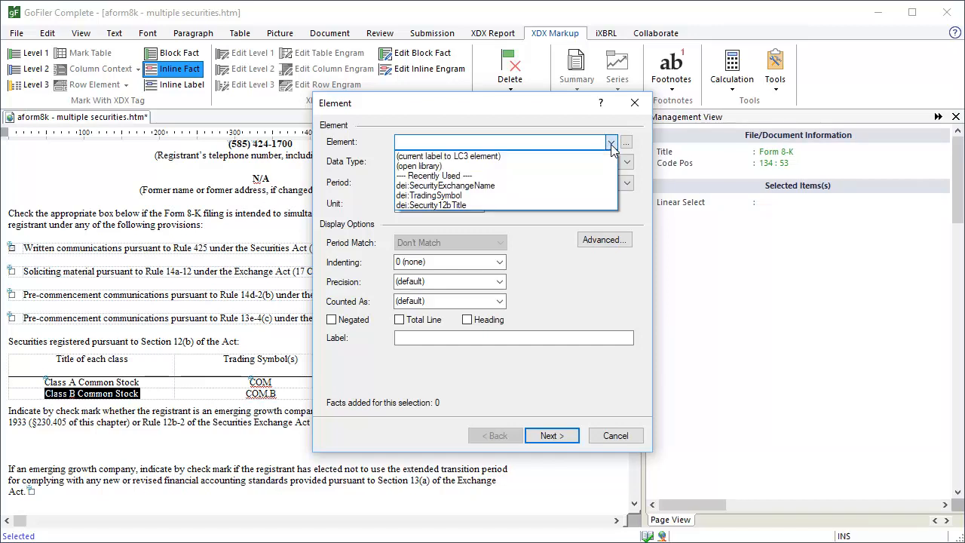
{"action": "left_click", "coordinate": [607, 205]}
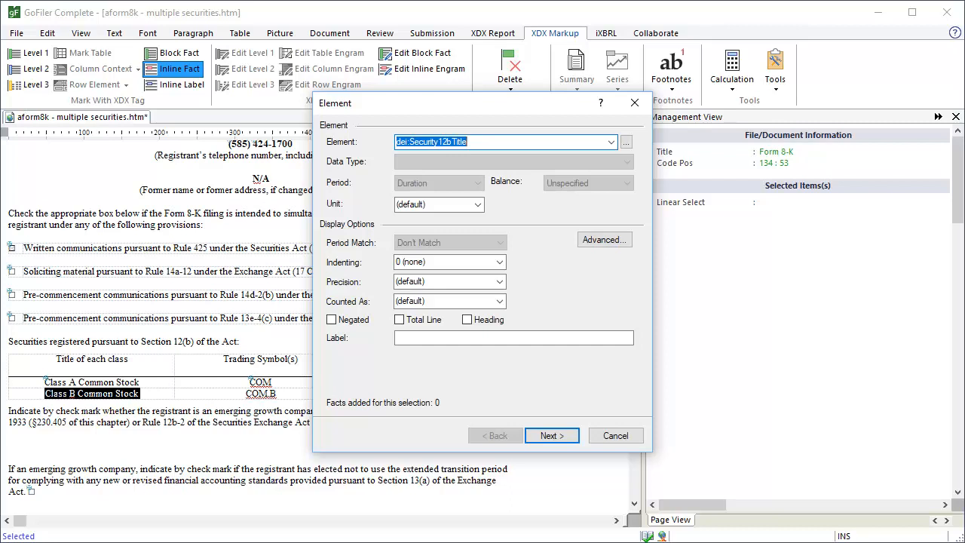
{"action": "left_click", "coordinate": [552, 436]}
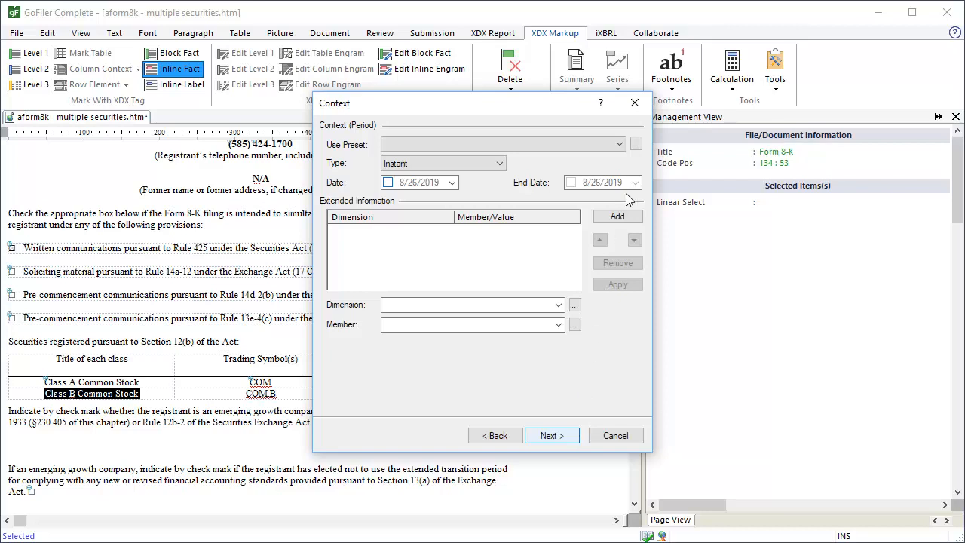
- Load the existing 2019-08-08 to 2019-08-09 context with CommonClassAMember as the basis for the Class B title's context
{"action": "left_click", "coordinate": [635, 145]}
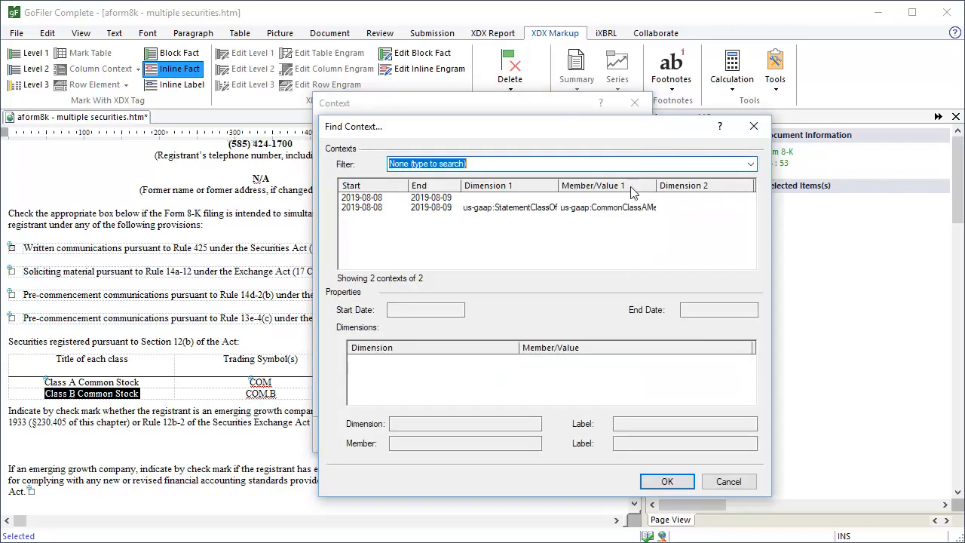
{"action": "left_click", "coordinate": [628, 209]}
{"action": "left_click", "coordinate": [667, 482]}
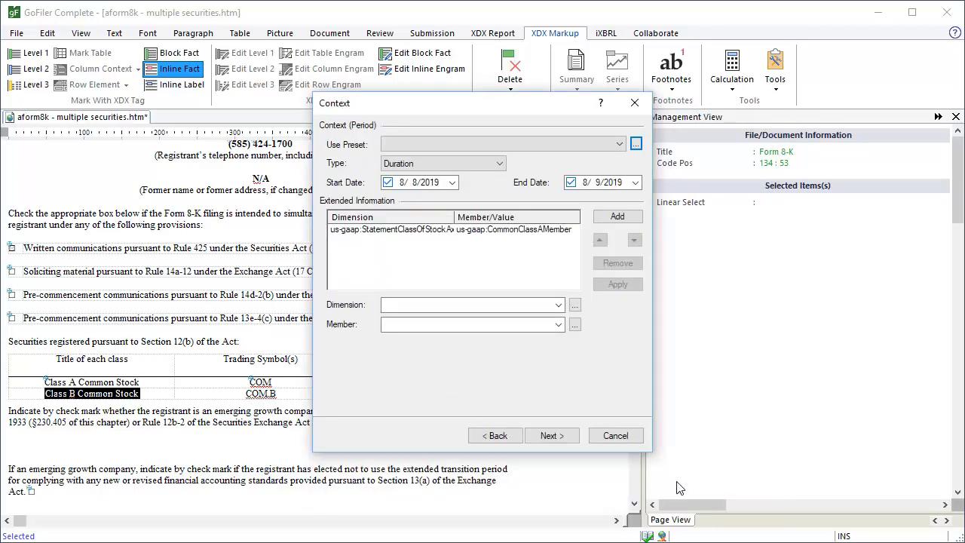
- Change the context's StatementClassOfStockAxis member to us-gaap:CommonClassBMember and finish the Class B title's inline fact without footnotes
{"action": "left_click", "coordinate": [523, 236]}
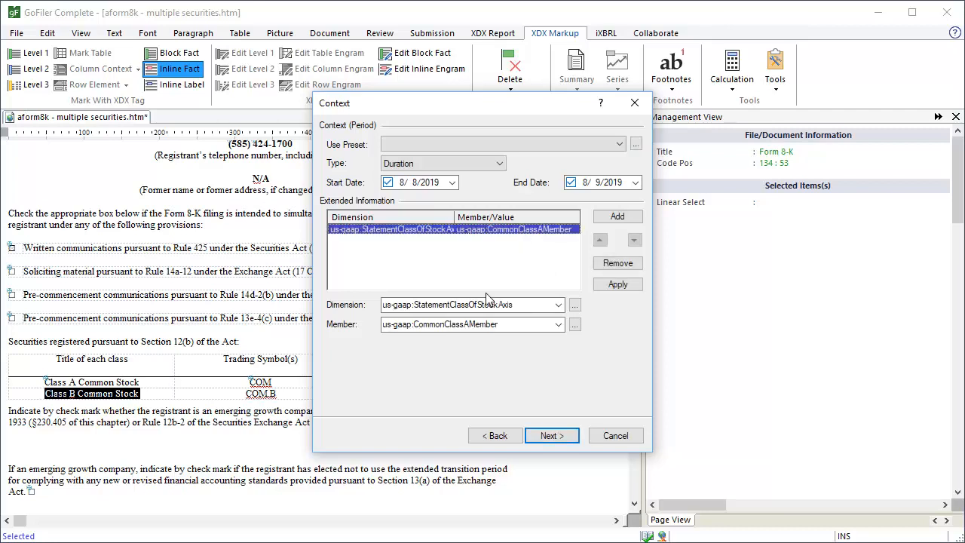
{"action": "left_click", "coordinate": [468, 325]}
{"action": "left_click_drag", "start_coordinate": [465, 324], "coordinate": [470, 325]}
{"action": "type", "text": "B"}
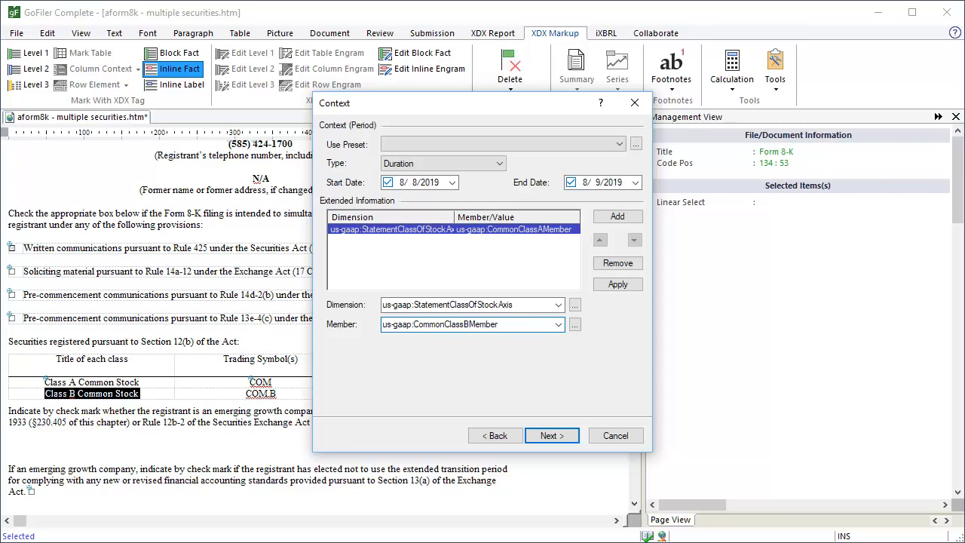
{"action": "left_click", "coordinate": [612, 289]}
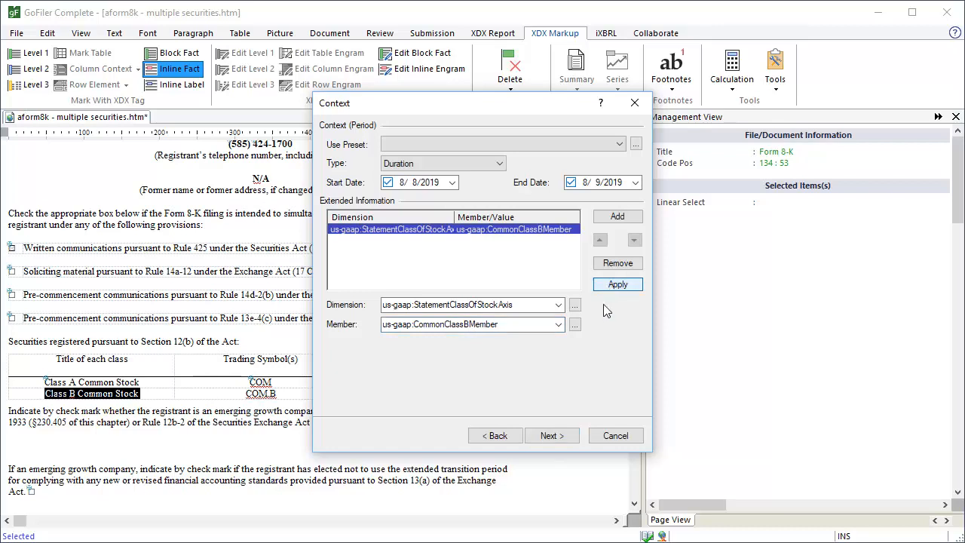
{"action": "left_click", "coordinate": [569, 435]}
{"action": "left_click", "coordinate": [570, 438]}
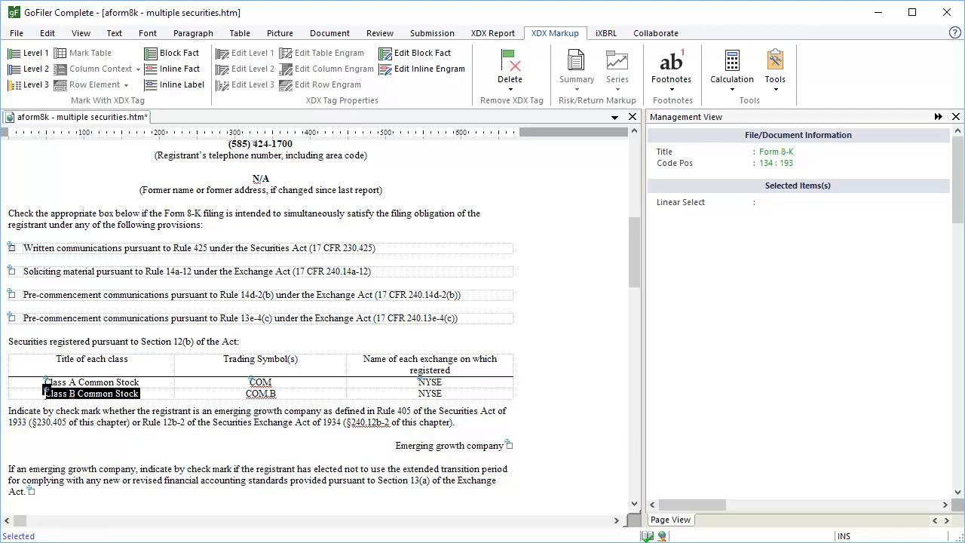
- Start an inline fact on the trading symbol COM.B in the Class B row, using the recently used element dei:TradingSymbol
{"action": "left_click_drag", "start_coordinate": [279, 394], "coordinate": [245, 394]}
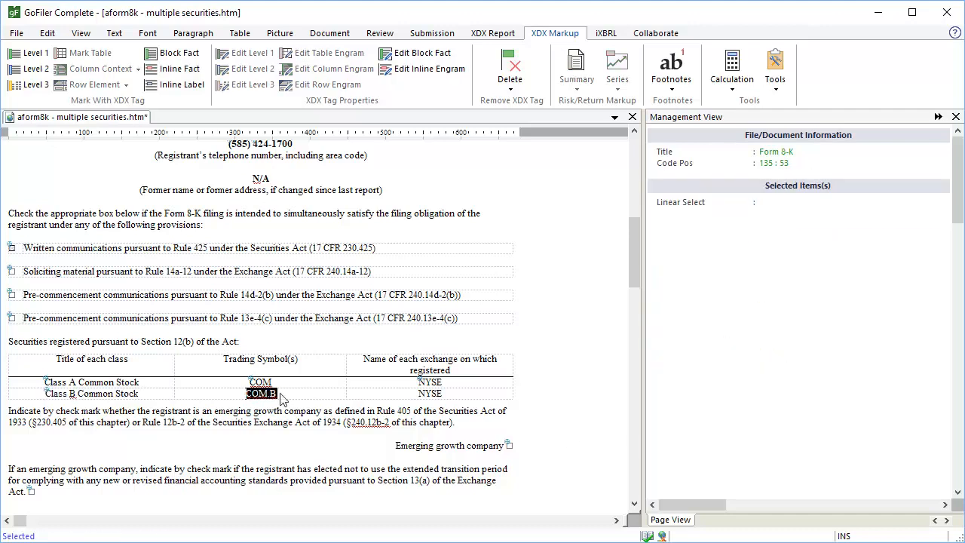
{"action": "left_click", "coordinate": [193, 70]}
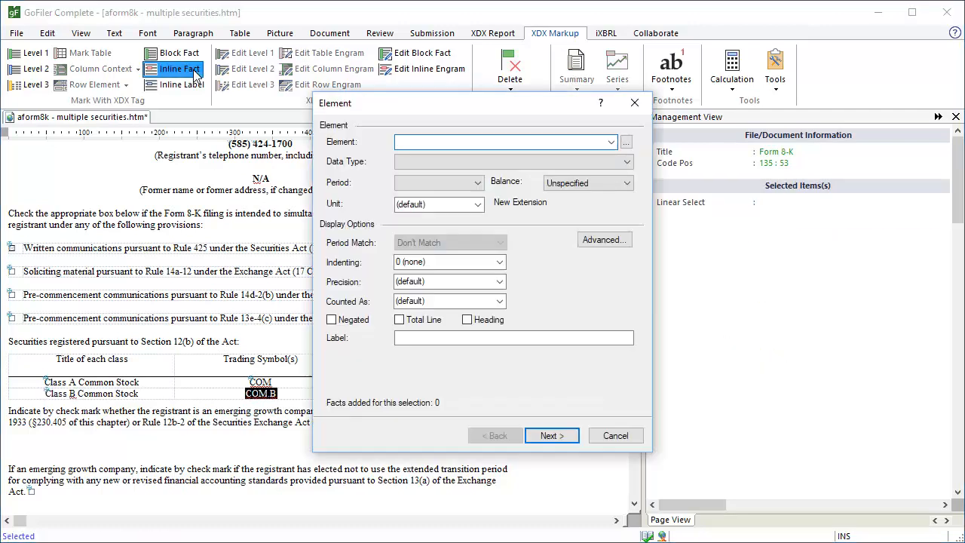
{"action": "left_click", "coordinate": [612, 143]}
{"action": "left_click", "coordinate": [600, 196]}
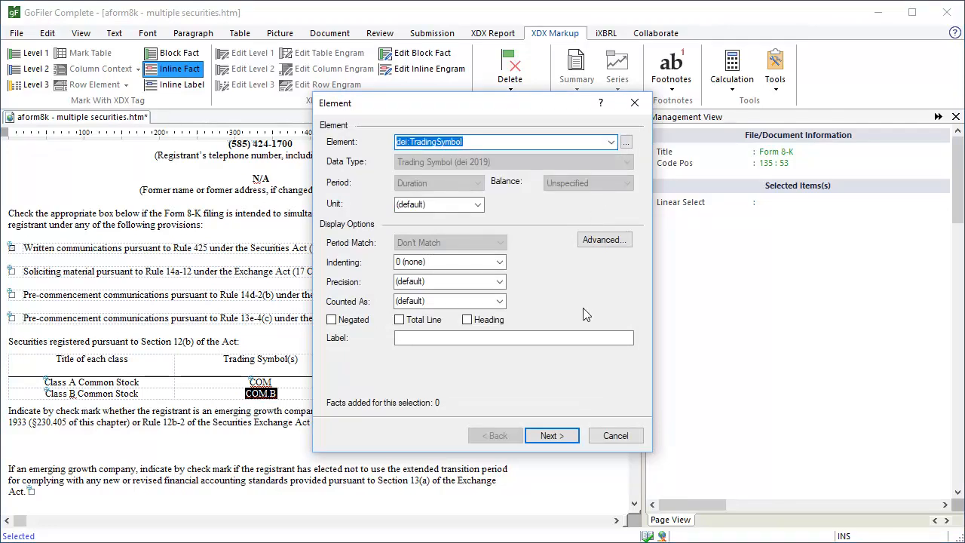
{"action": "left_click", "coordinate": [570, 439]}
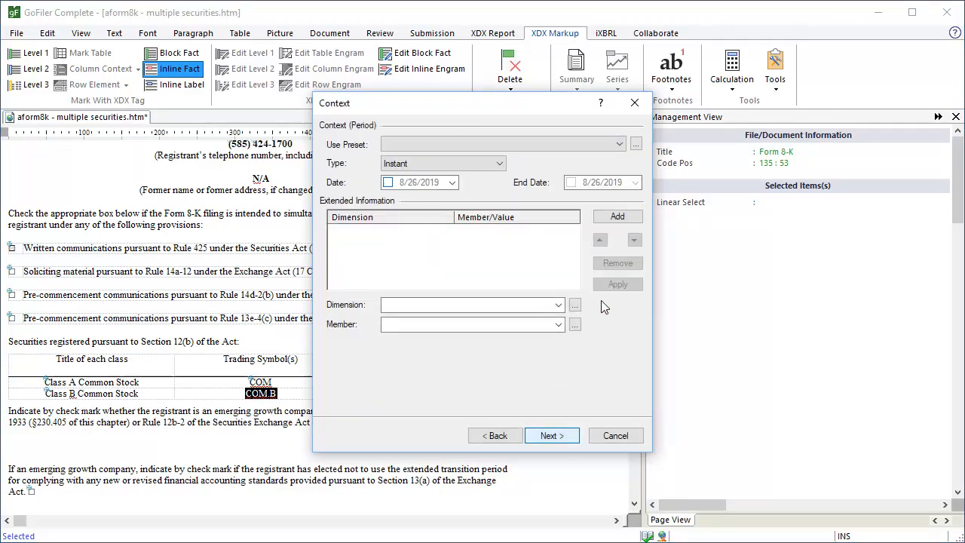
- Apply the existing 2019-08-08 to 2019-08-09 context with CommonClassBMember to the COM.B fact and finish it without footnotes
{"action": "left_click", "coordinate": [637, 144]}
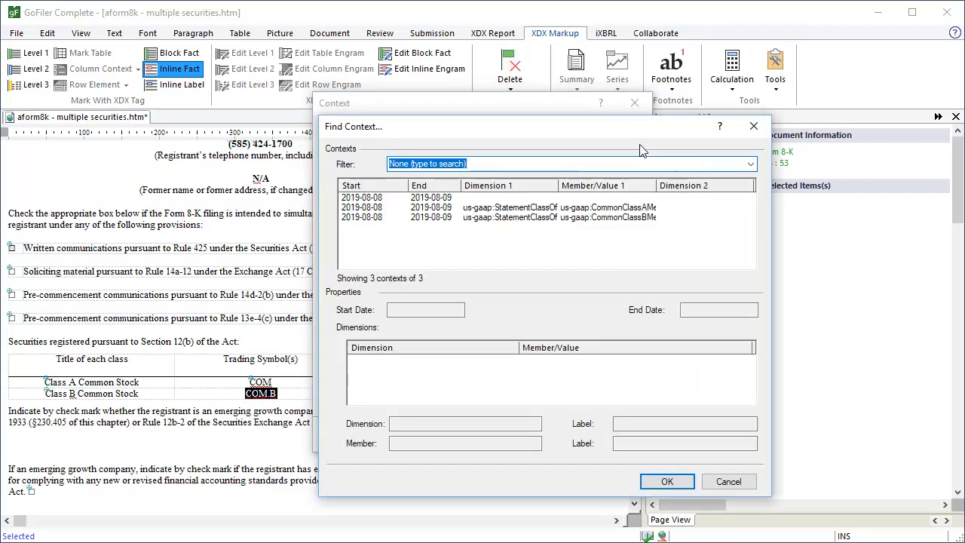
{"action": "left_click", "coordinate": [635, 217]}
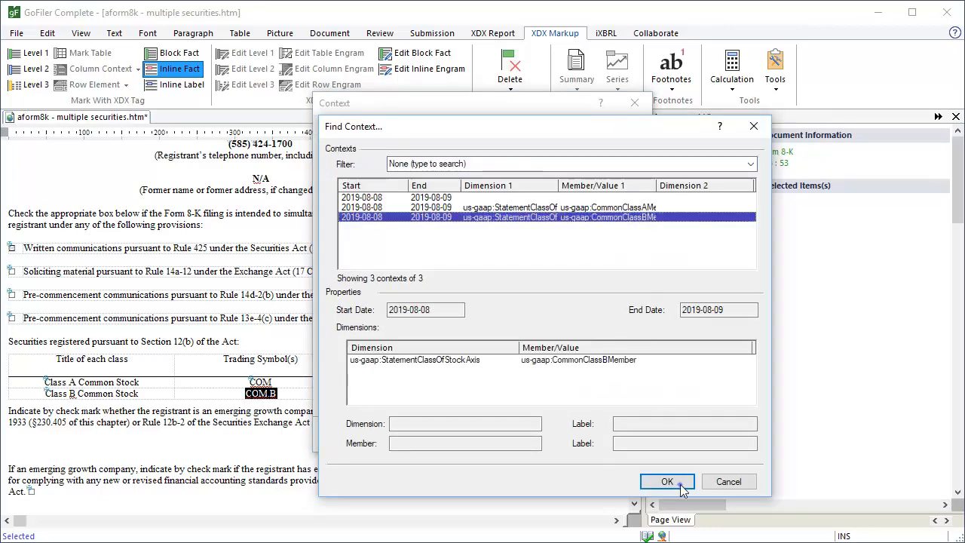
{"action": "left_click", "coordinate": [673, 483]}
{"action": "left_click", "coordinate": [551, 436]}
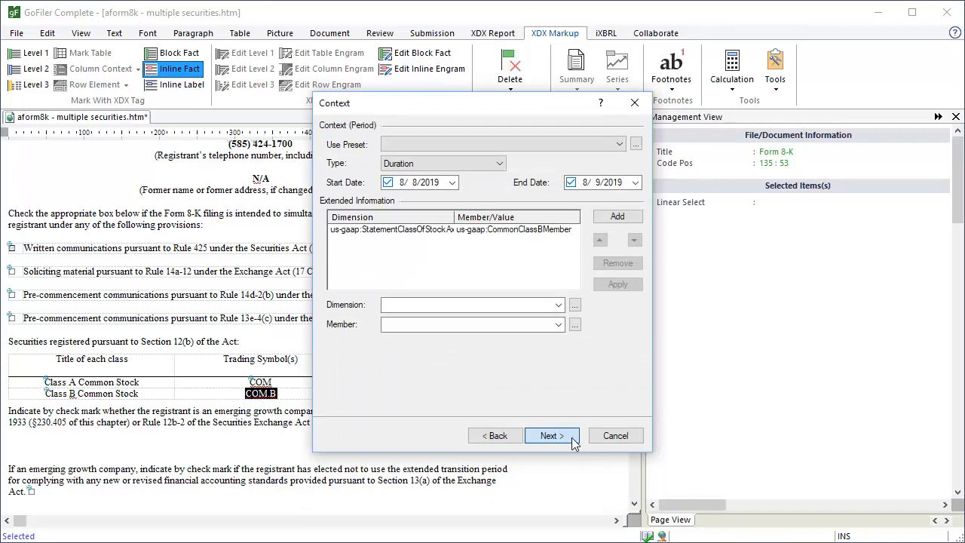
{"action": "left_click", "coordinate": [551, 436]}
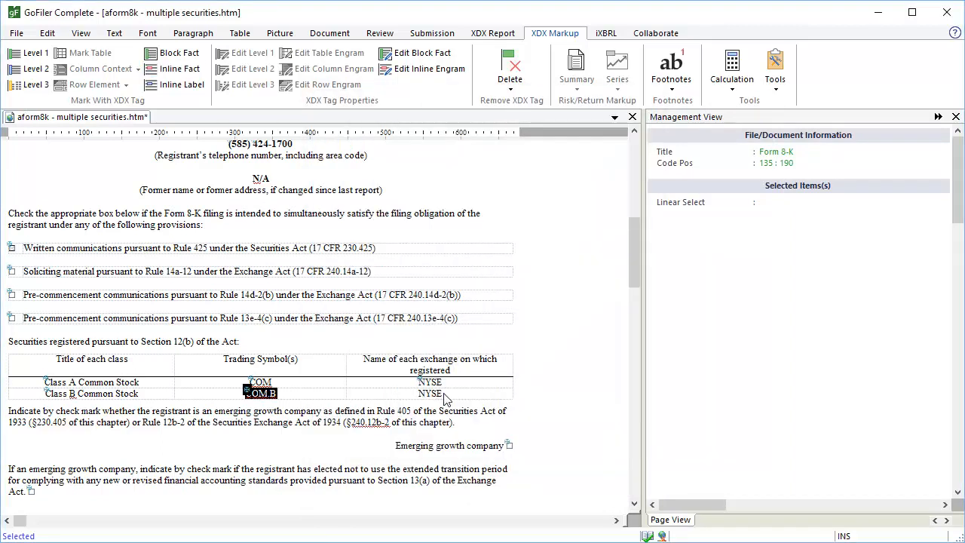
- Start an inline fact on the exchange name NYSE in the Class B row, using the recently used element dei:SecurityExchangeName
{"action": "left_click_drag", "start_coordinate": [443, 394], "coordinate": [417, 394]}
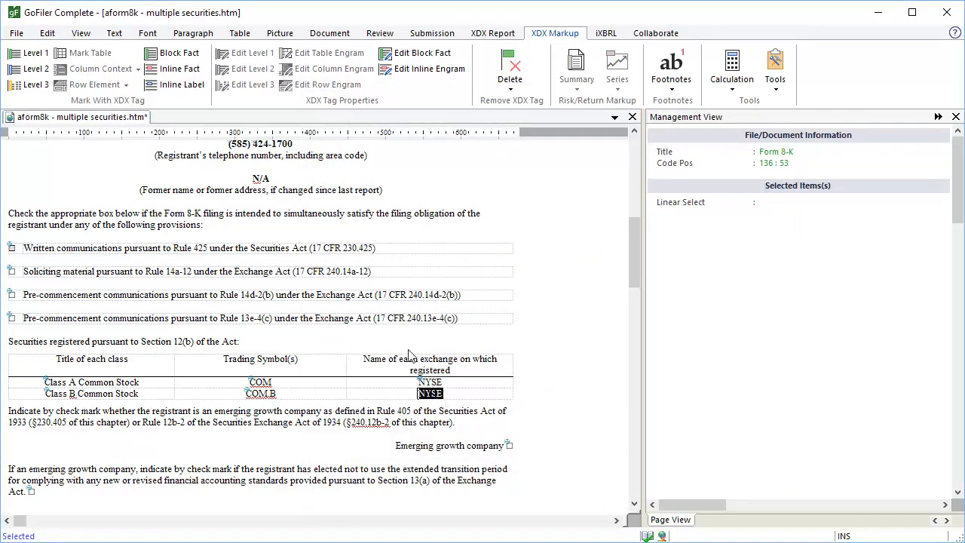
{"action": "left_click", "coordinate": [179, 68]}
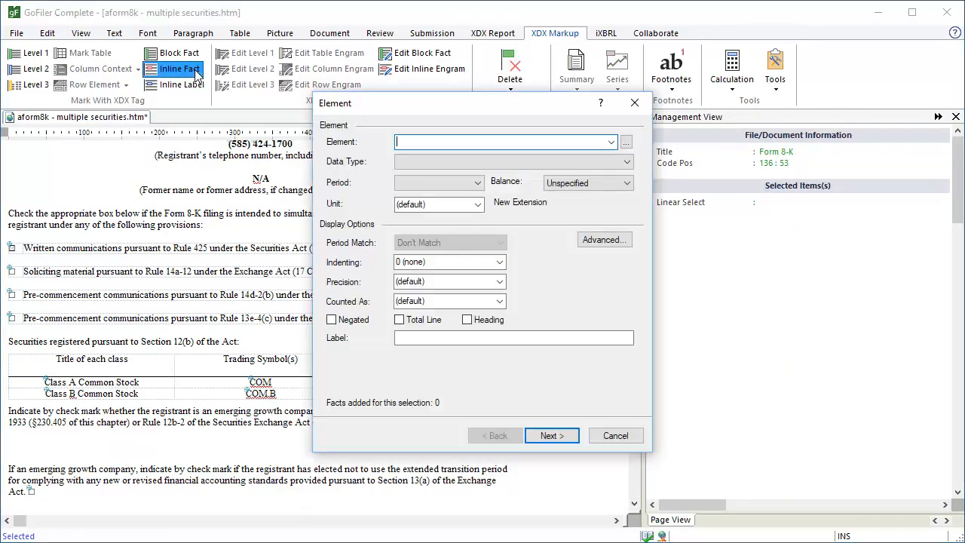
{"action": "left_click", "coordinate": [611, 142]}
{"action": "left_click", "coordinate": [597, 188]}
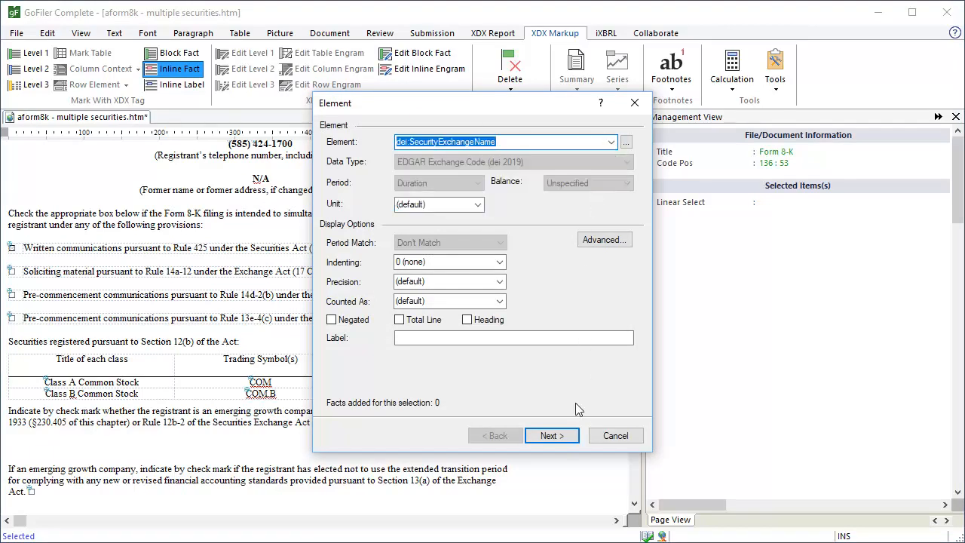
{"action": "left_click", "coordinate": [556, 436]}
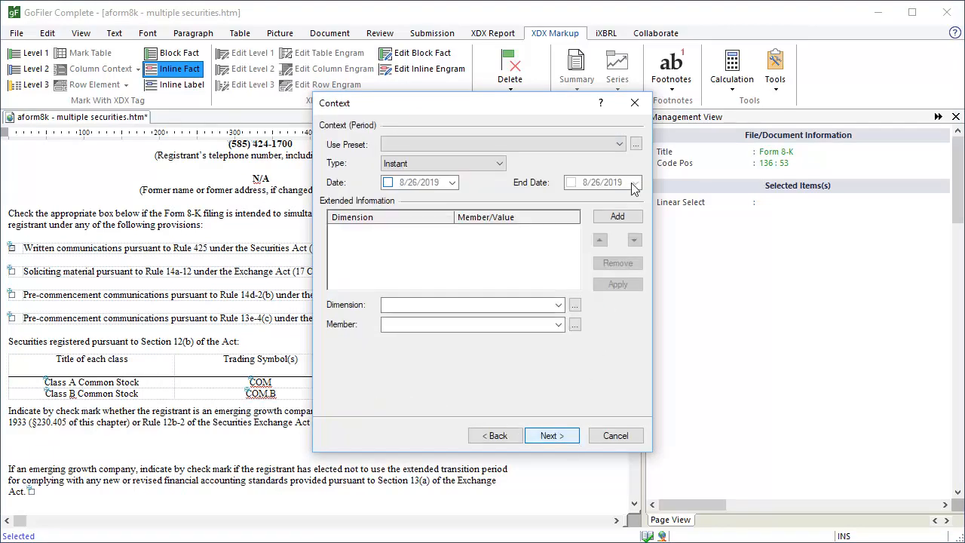
- Apply the existing 2019-08-08 to 2019-08-09 context with CommonClassBMember to the Class B row's NYSE fact and finish it without footnotes
{"action": "left_click", "coordinate": [637, 144]}
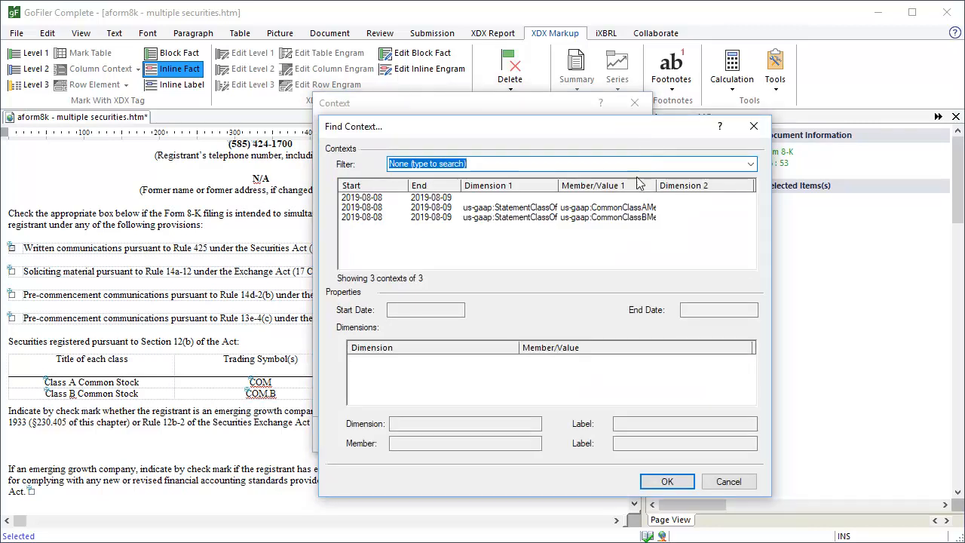
{"action": "left_click", "coordinate": [634, 218]}
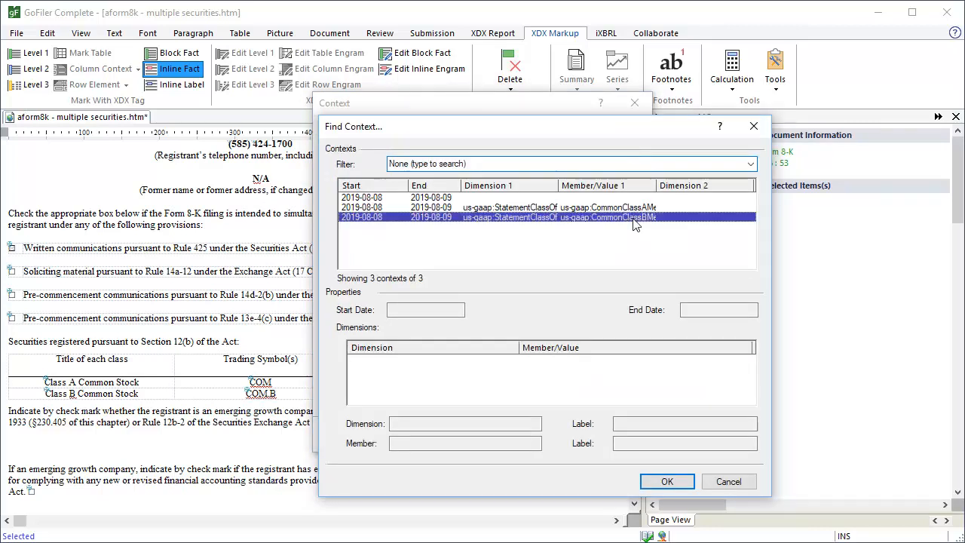
{"action": "left_click", "coordinate": [681, 482]}
{"action": "left_click", "coordinate": [569, 436]}
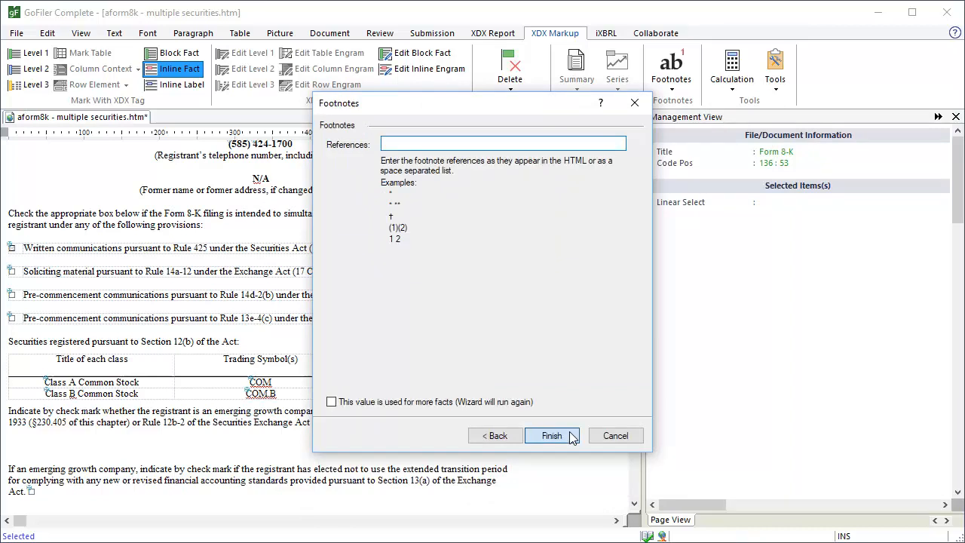
{"action": "left_click", "coordinate": [572, 438]}
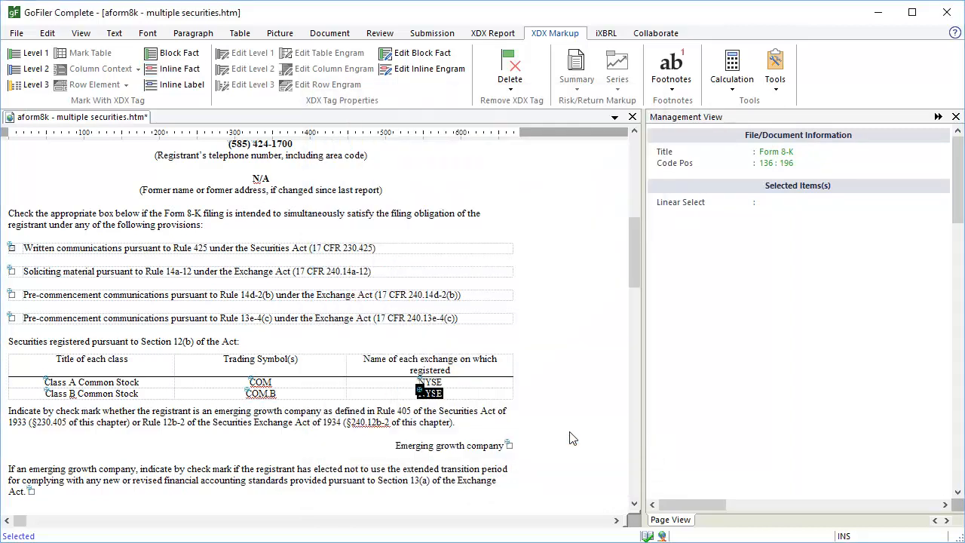
{"action": "left_click", "coordinate": [445, 398]}
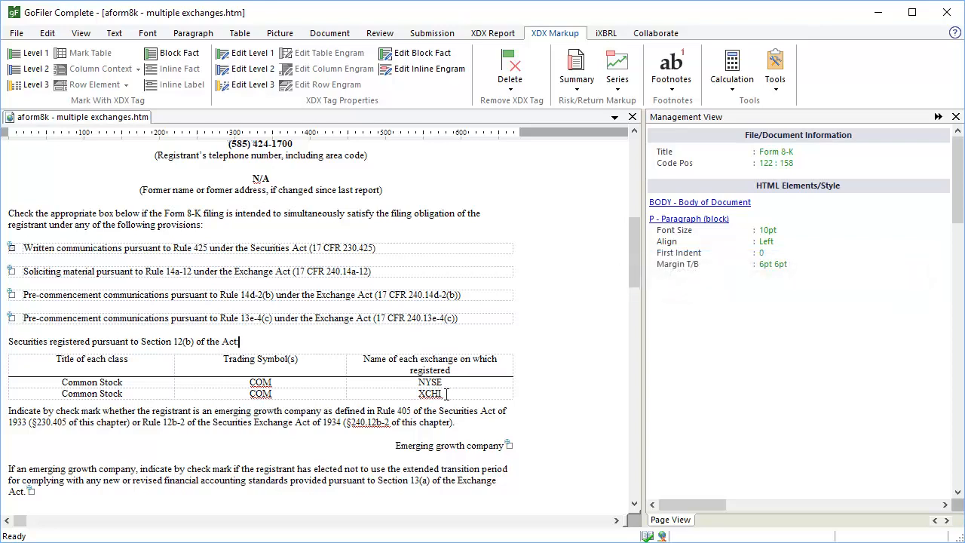
- Start an inline fact on the Common Stock title in the NYSE row, using the recently used element dei:Security12bTitle
{"action": "left_click", "coordinate": [130, 382]}
{"action": "key", "text": "shift+Left"}
{"action": "key", "text": "shift+Left"}
{"action": "key", "text": "shift+Left"}
{"action": "key", "text": "shift+Left"}
{"action": "key", "text": "shift+Left"}
{"action": "key", "text": "shift+Left"}
{"action": "key", "text": "shift+Left"}
{"action": "key", "text": "shift+Left"}
{"action": "key", "text": "shift+Left"}
{"action": "key", "text": "shift+Left"}
{"action": "key", "text": "shift+Left"}
{"action": "key", "text": "shift+Left"}
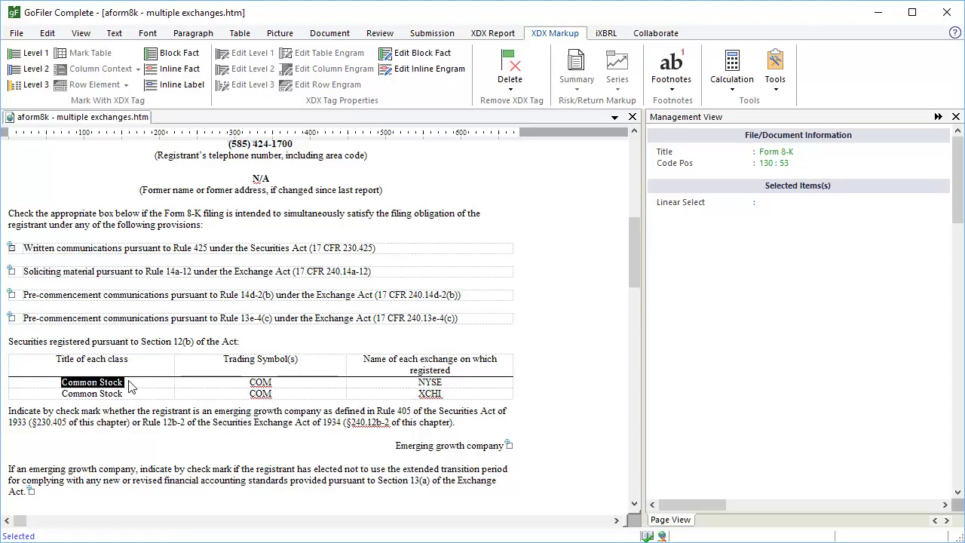
{"action": "left_click", "coordinate": [197, 76]}
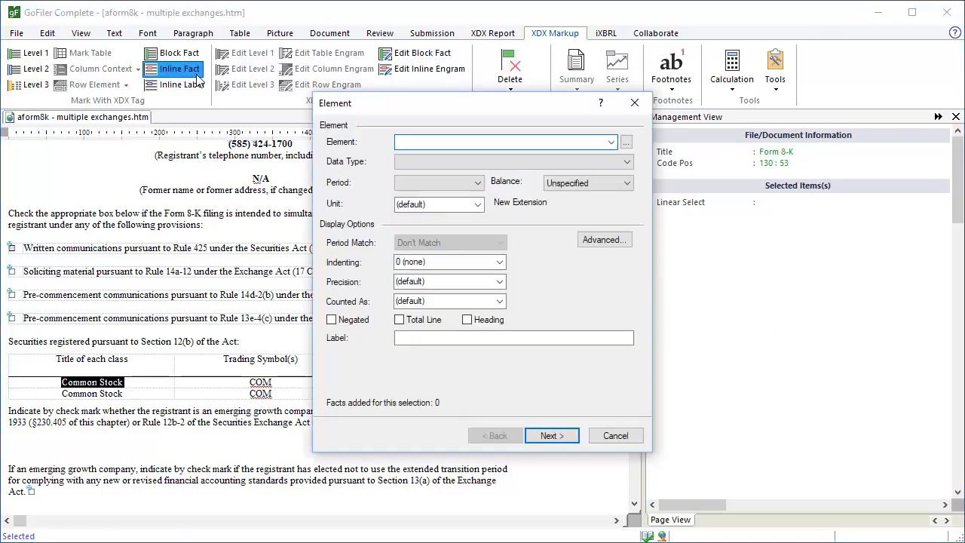
{"action": "left_click", "coordinate": [612, 143]}
{"action": "left_click", "coordinate": [601, 205]}
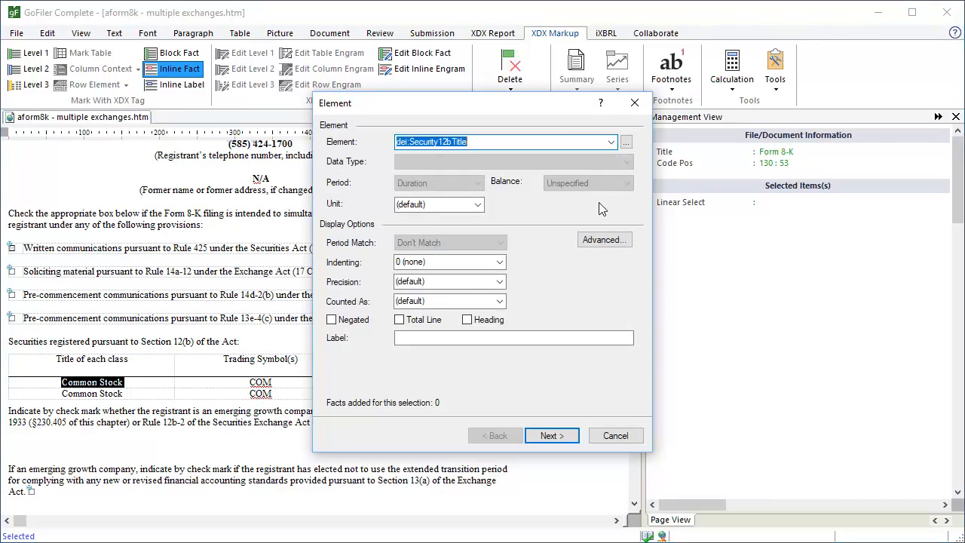
{"action": "left_click", "coordinate": [573, 435]}
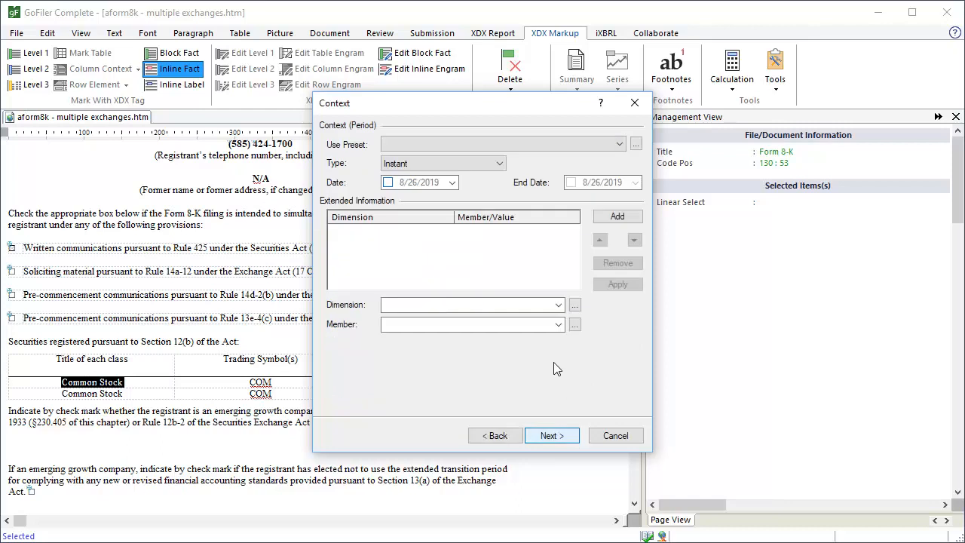
- Set the fact's context to a Duration period from 8/8/2019 to 8/9/2019
{"action": "left_click", "coordinate": [499, 163]}
{"action": "left_click", "coordinate": [496, 177]}
{"action": "left_click", "coordinate": [452, 183]}
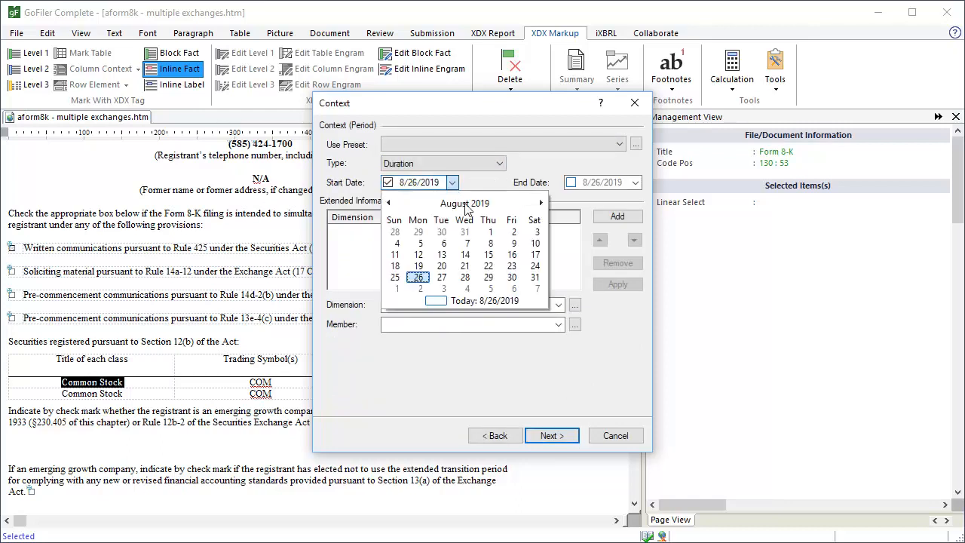
{"action": "left_click", "coordinate": [489, 243]}
{"action": "left_click", "coordinate": [636, 182]}
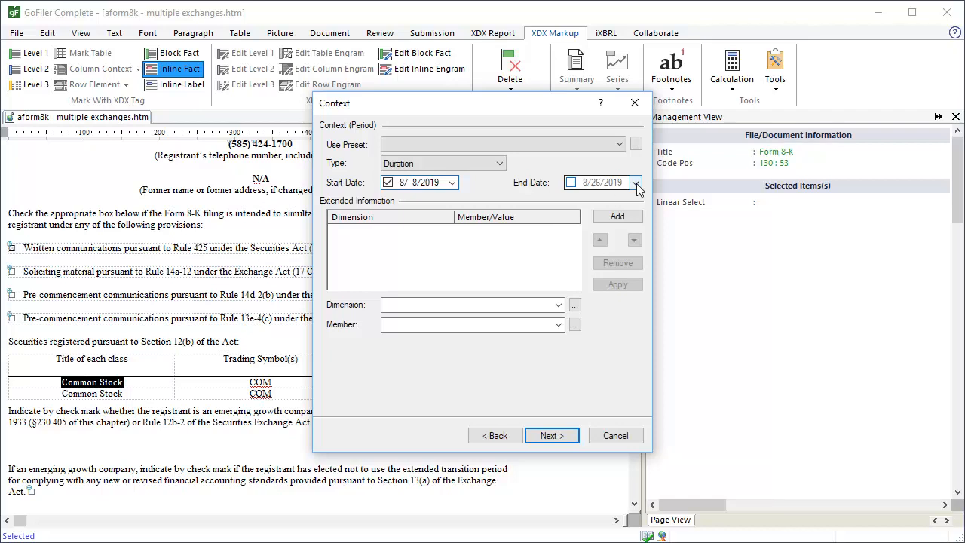
{"action": "left_click", "coordinate": [695, 244]}
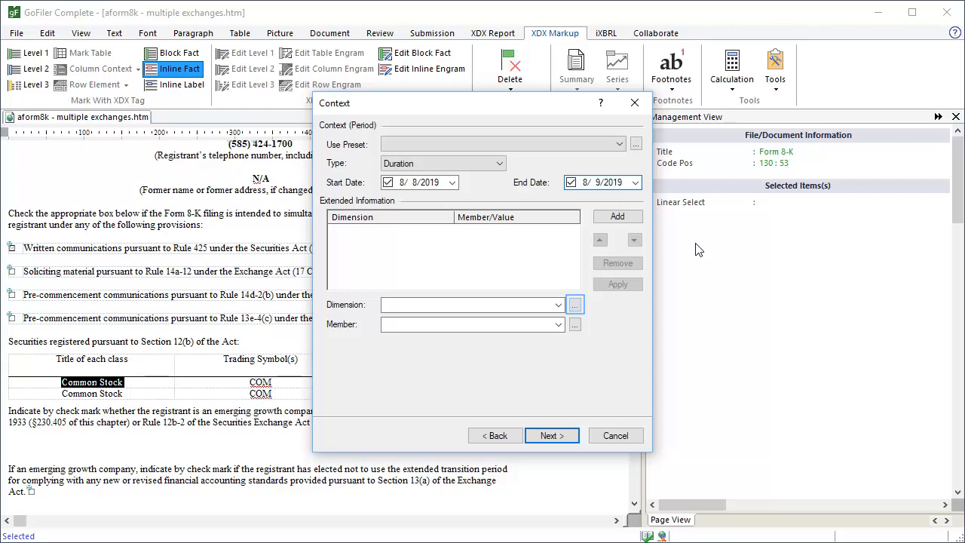
- Search the element library for "listings" and choose EntityListingsExchangeAxis as the context's dimension
{"action": "left_click", "coordinate": [576, 306]}
{"action": "type", "text": "listings"}
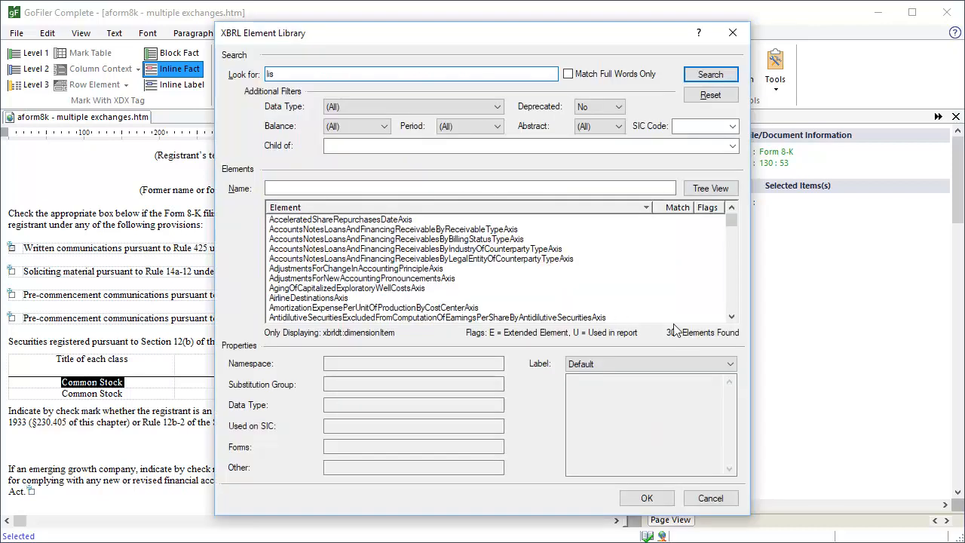
{"action": "left_click", "coordinate": [728, 75]}
{"action": "left_click", "coordinate": [362, 220]}
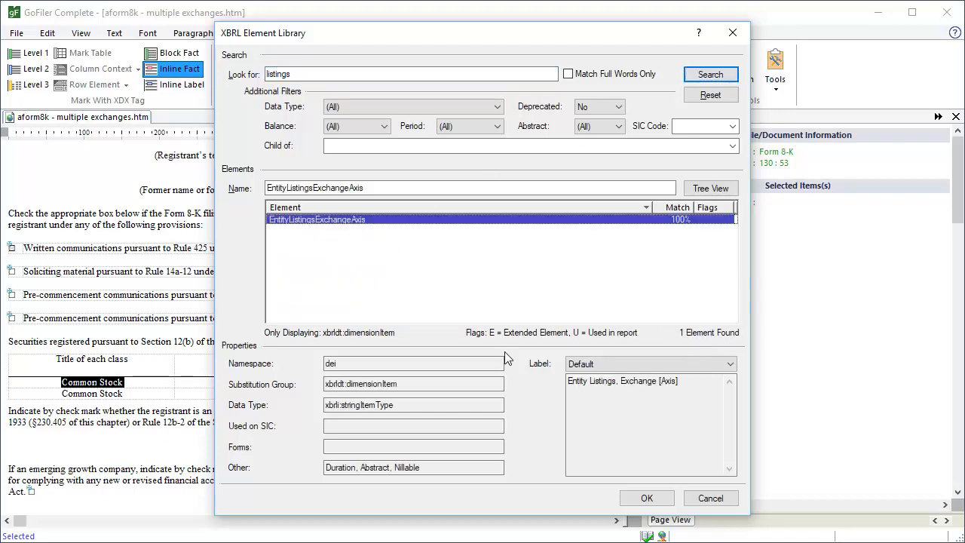
{"action": "left_click", "coordinate": [647, 498]}
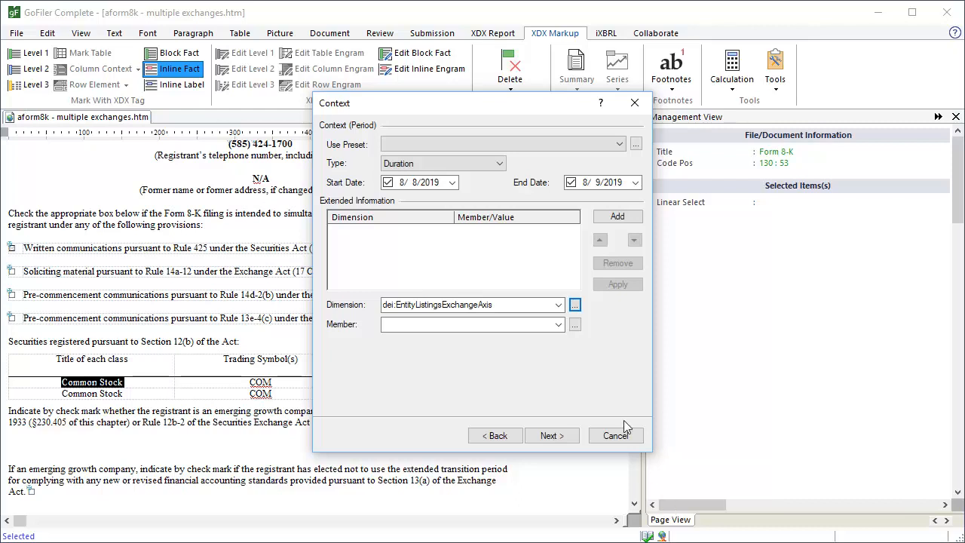
- Find member XNYS by searching "new york stock exchange", add the axis and member pair to the context, and finish the fact without footnotes
{"action": "left_click", "coordinate": [575, 325]}
{"action": "type", "text": "new york stock exchange"}
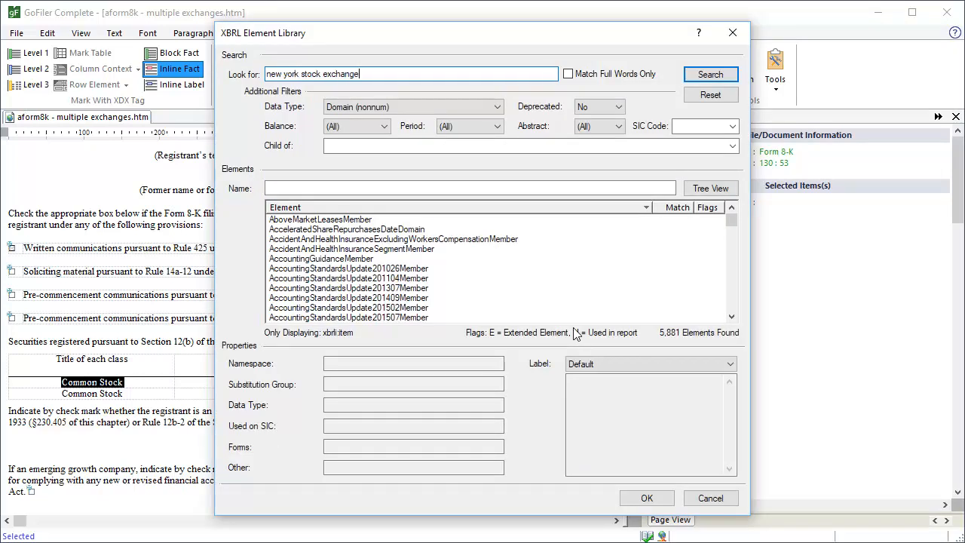
{"action": "left_click", "coordinate": [697, 78]}
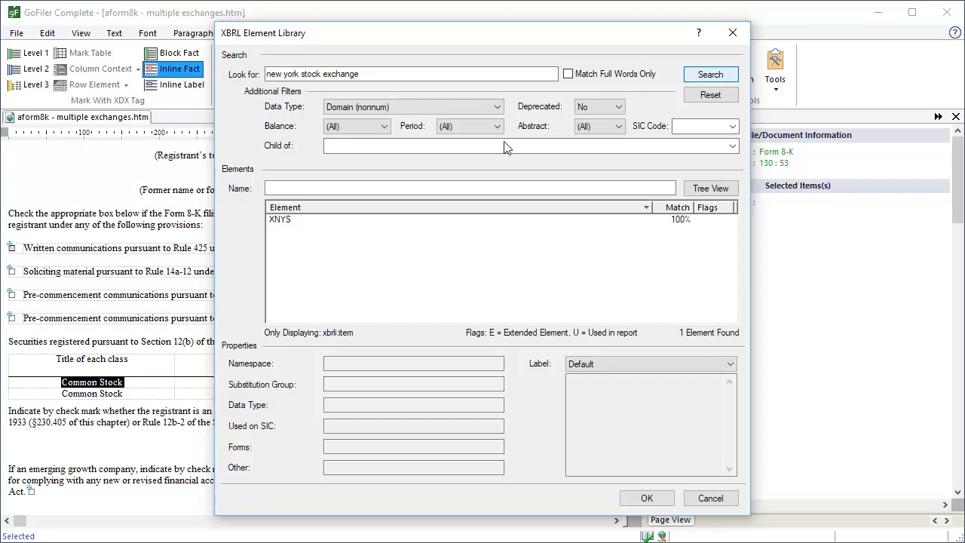
{"action": "left_click", "coordinate": [289, 221]}
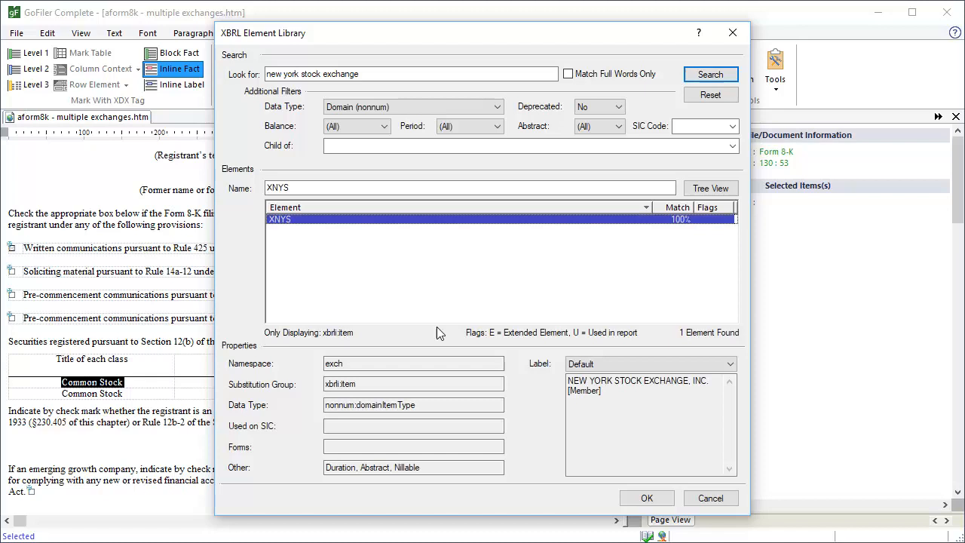
{"action": "left_click", "coordinate": [649, 499]}
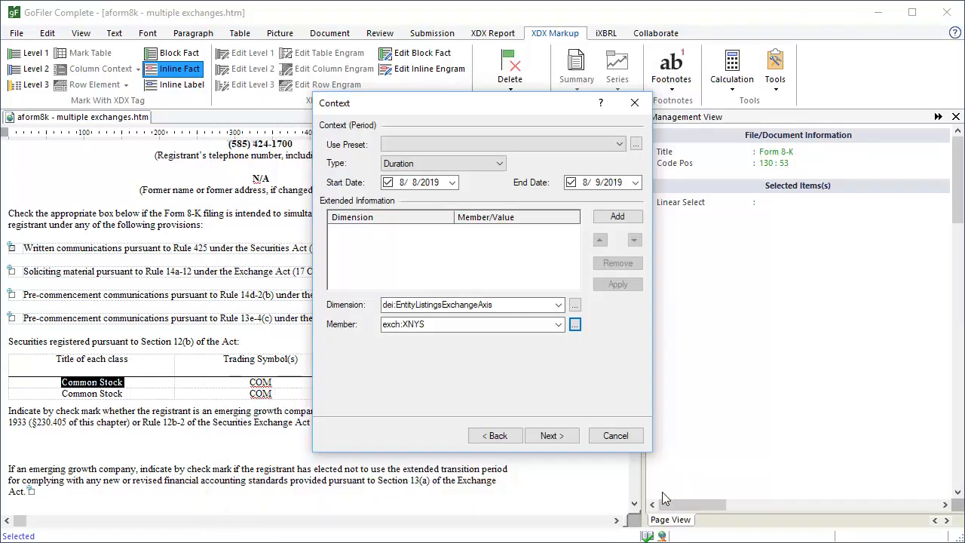
{"action": "left_click", "coordinate": [608, 216]}
{"action": "left_click", "coordinate": [558, 436]}
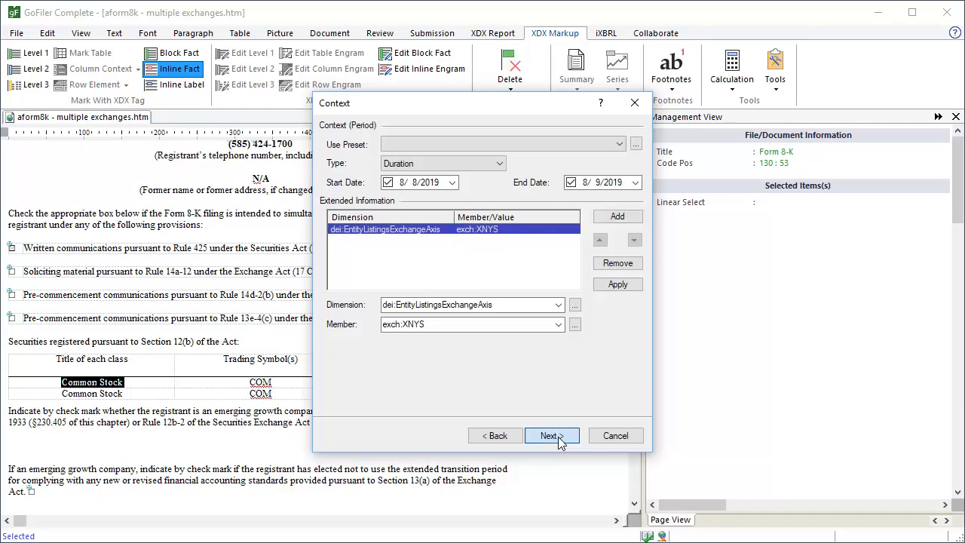
{"action": "left_click", "coordinate": [558, 437]}
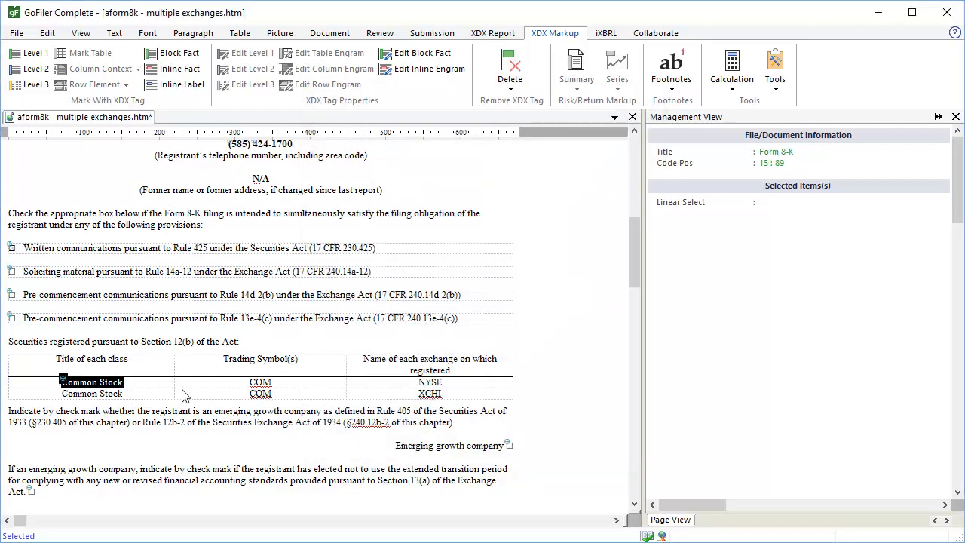
{"action": "left_click", "coordinate": [127, 388]}
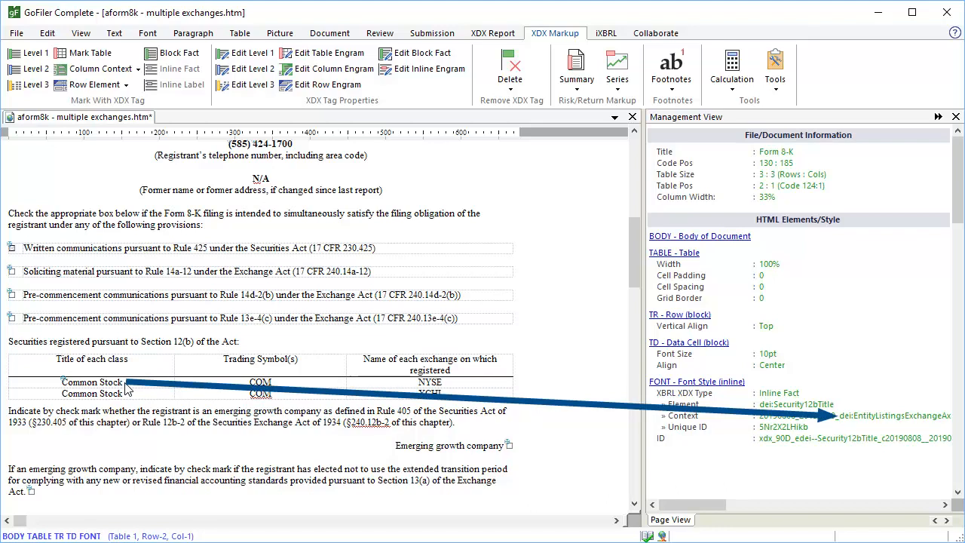
- Start an inline fact on the trading symbol COM in the NYSE row, using the recently used element dei:TradingSymbol
{"action": "double_click", "coordinate": [261, 383]}
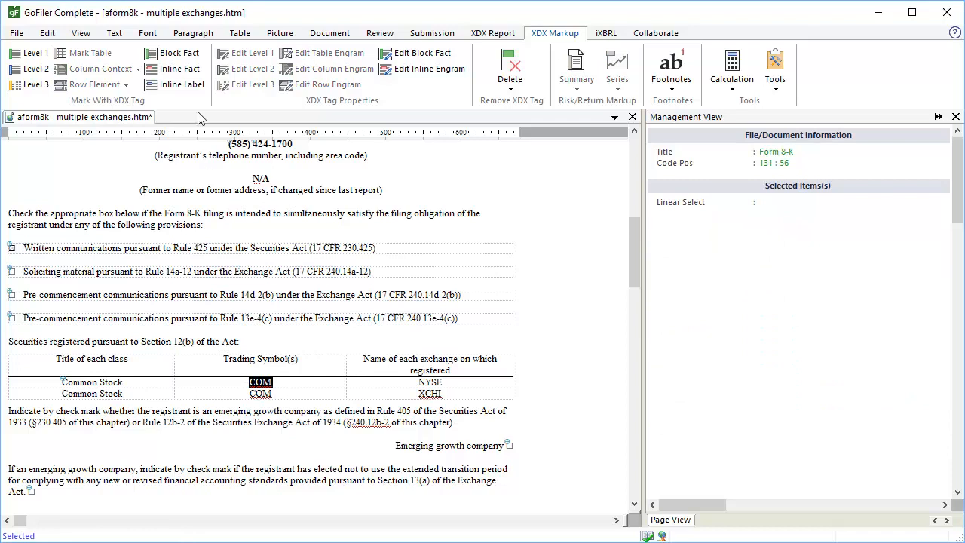
{"action": "left_click", "coordinate": [191, 69]}
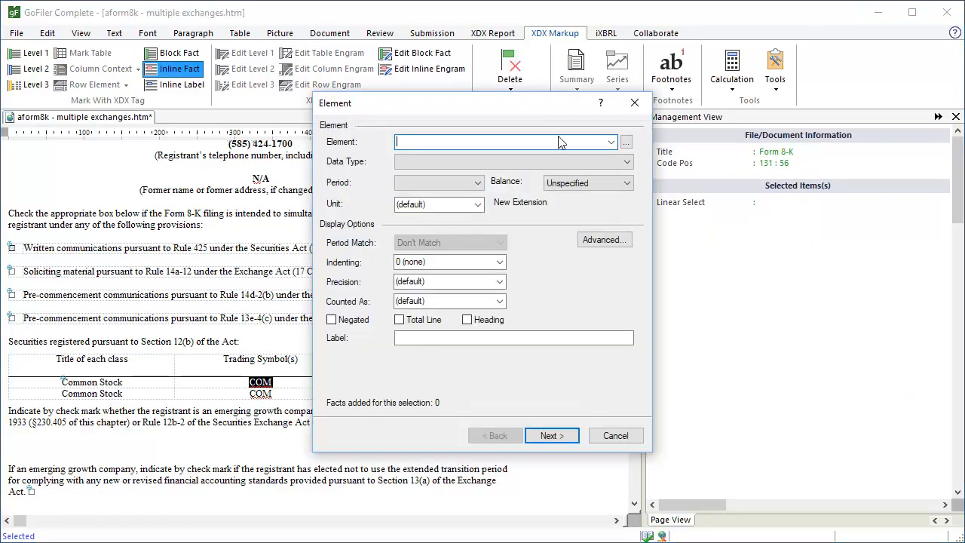
{"action": "left_click", "coordinate": [613, 144]}
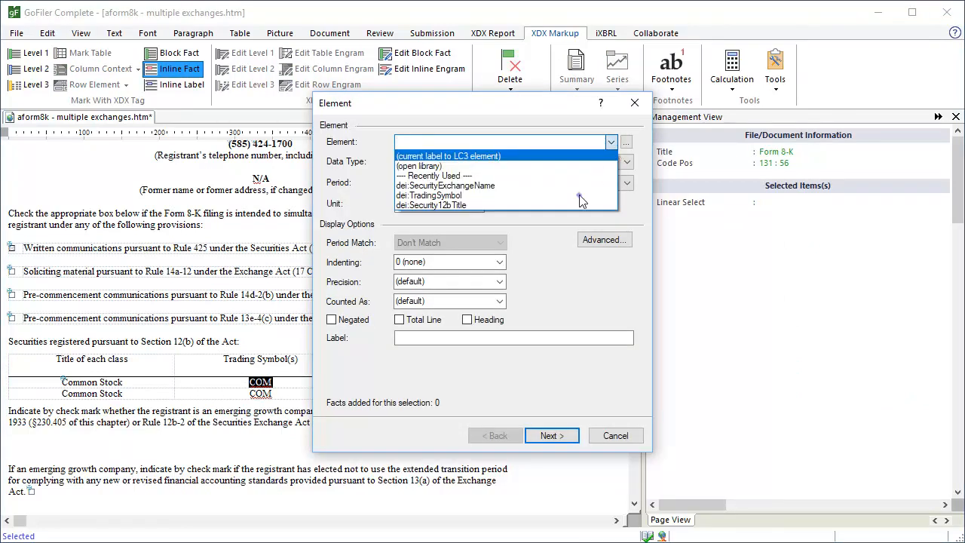
{"action": "left_click", "coordinate": [579, 195]}
{"action": "left_click", "coordinate": [565, 437]}
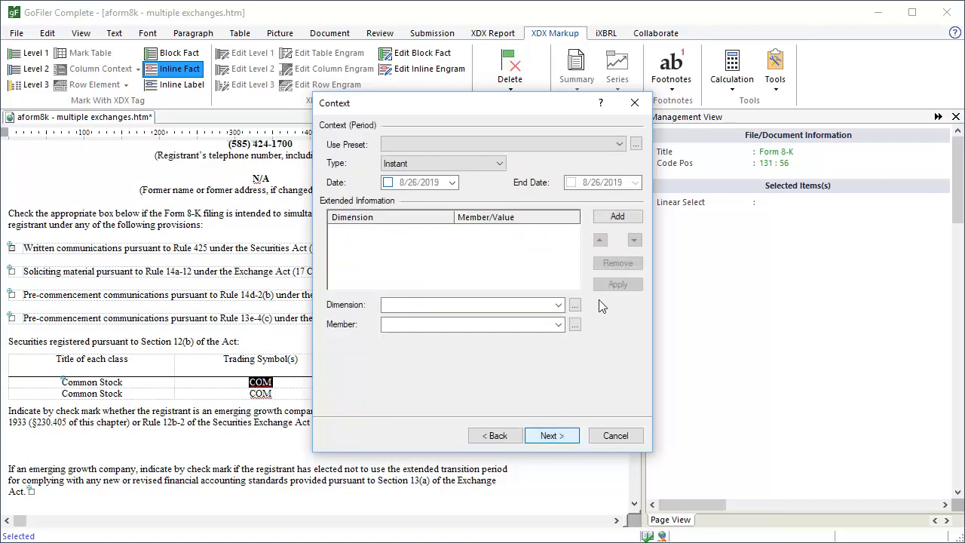
- Apply the existing 2019-08-08 to 2019-08-09 context with exch:XNYS to the COM fact and finish it without footnotes
{"action": "left_click", "coordinate": [637, 145]}
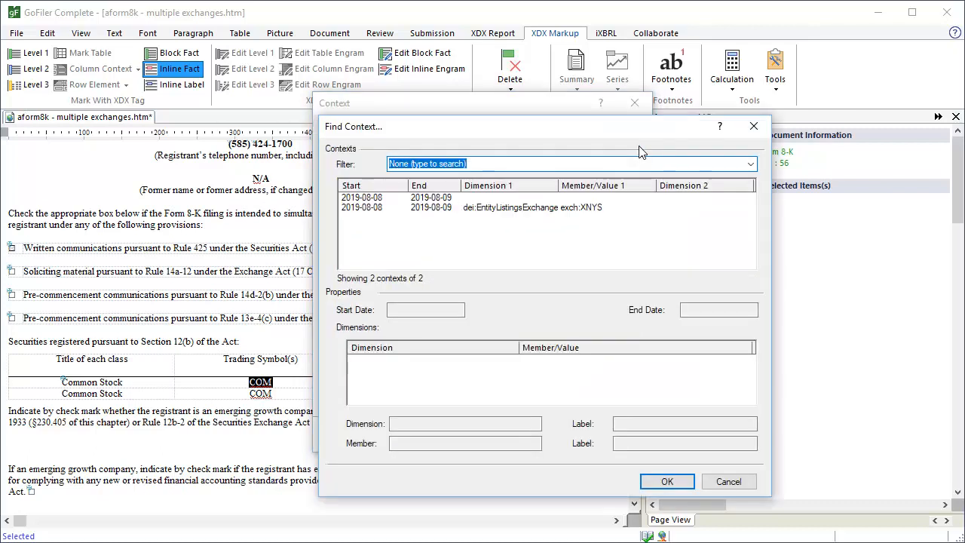
{"action": "left_click", "coordinate": [600, 213]}
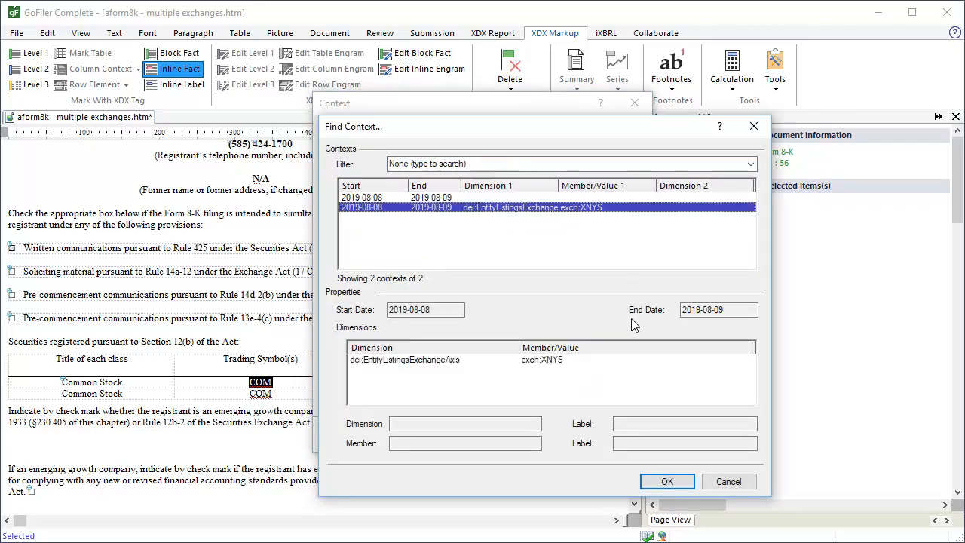
{"action": "left_click", "coordinate": [681, 482]}
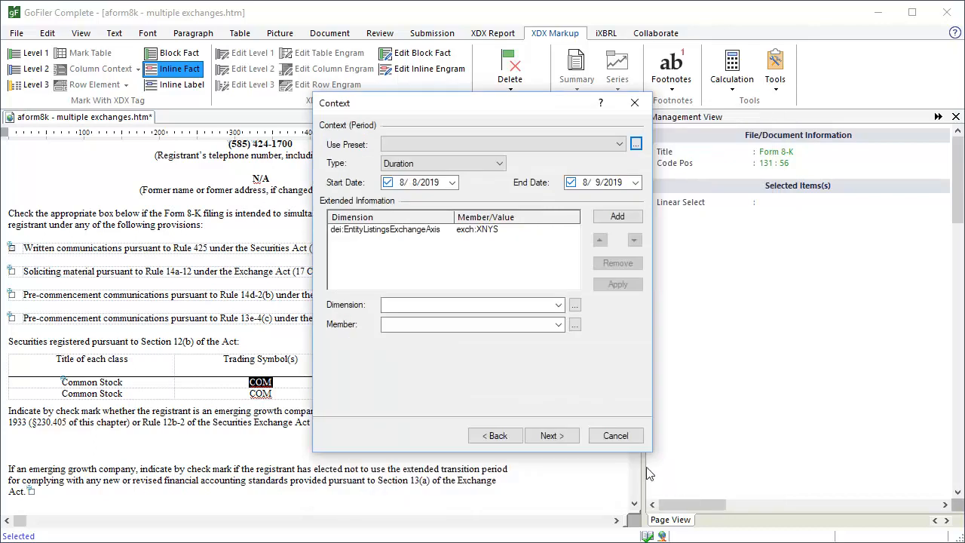
{"action": "left_click", "coordinate": [574, 435]}
{"action": "left_click", "coordinate": [574, 435]}
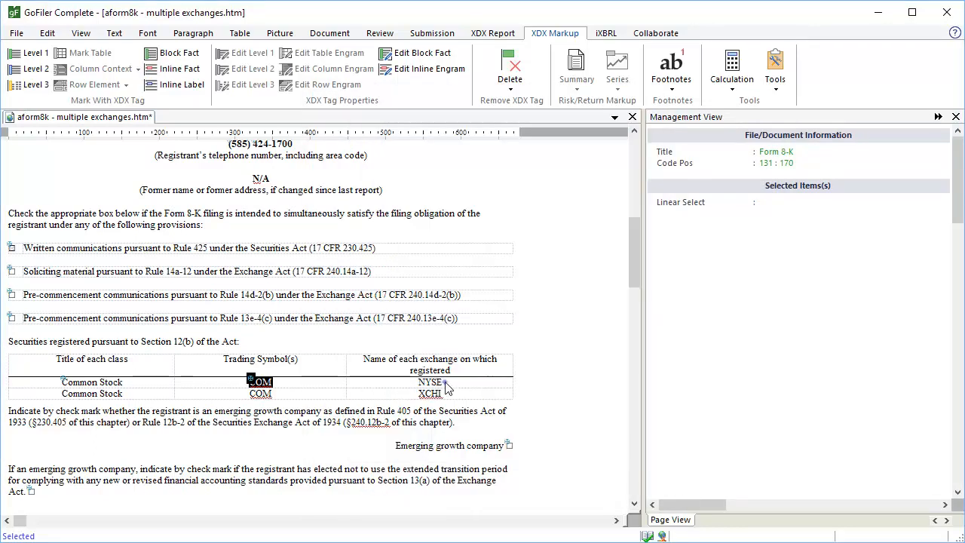
- Start an inline fact on the exchange name NYSE in the securities table, using the recently used element dei:SecurityExchangeName
{"action": "left_click", "coordinate": [441, 382]}
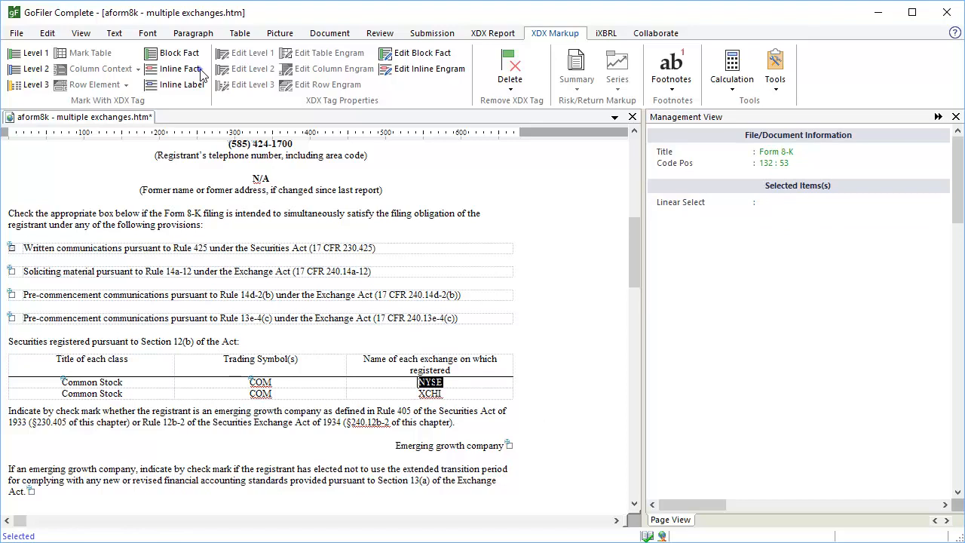
{"action": "left_click", "coordinate": [201, 73]}
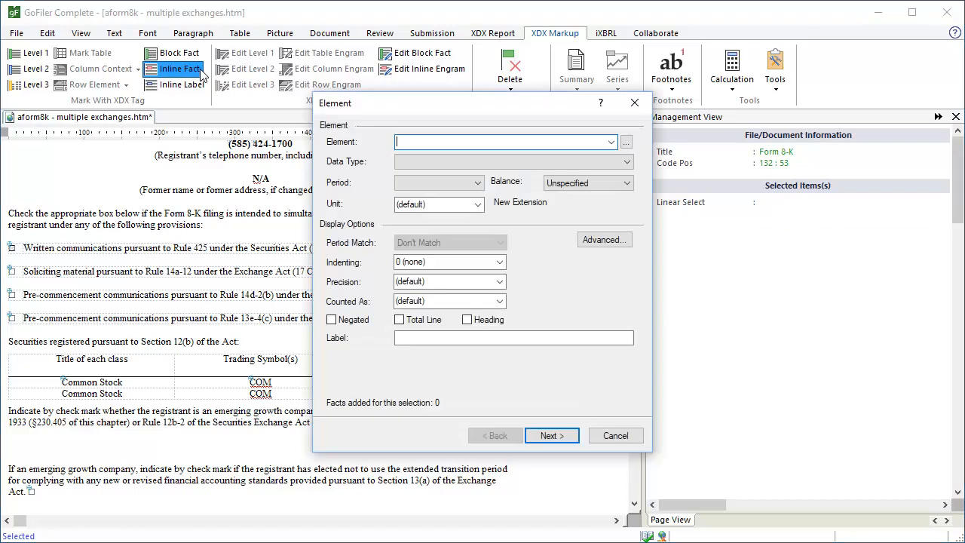
{"action": "left_click", "coordinate": [612, 142]}
{"action": "left_click", "coordinate": [575, 188]}
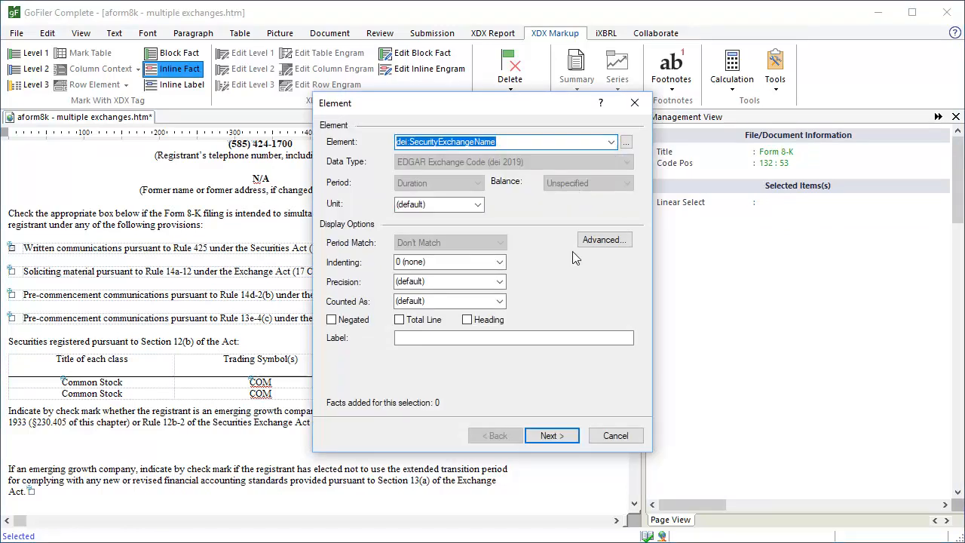
{"action": "left_click", "coordinate": [551, 436]}
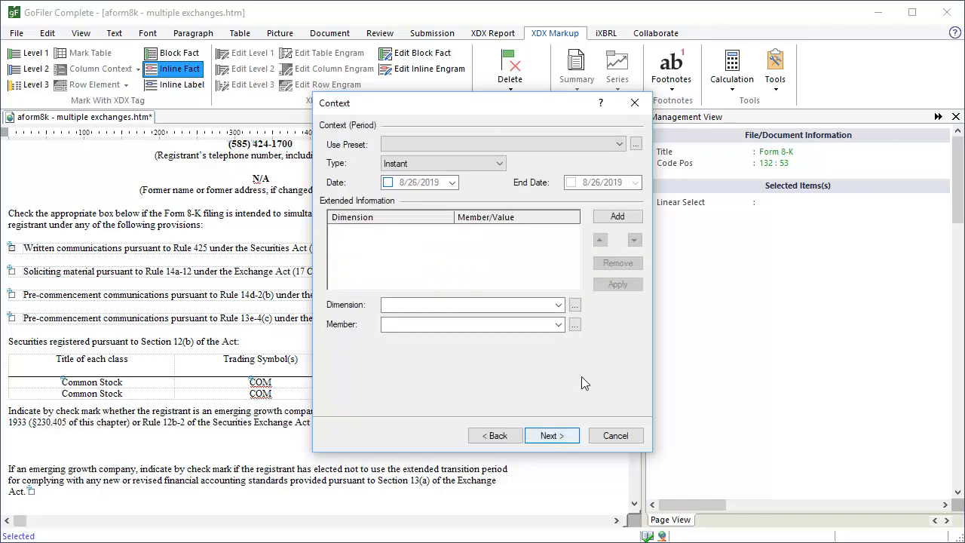
- Apply the existing 2019-08-08 to 2019-08-09 context with exch:XNYS to the NYSE fact and finish it without footnotes
{"action": "left_click", "coordinate": [635, 144]}
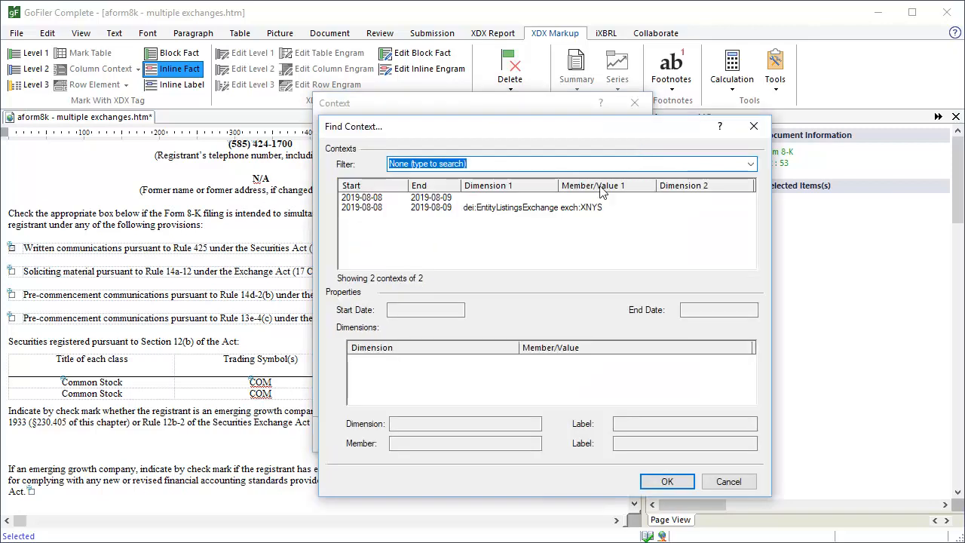
{"action": "left_click", "coordinate": [586, 208]}
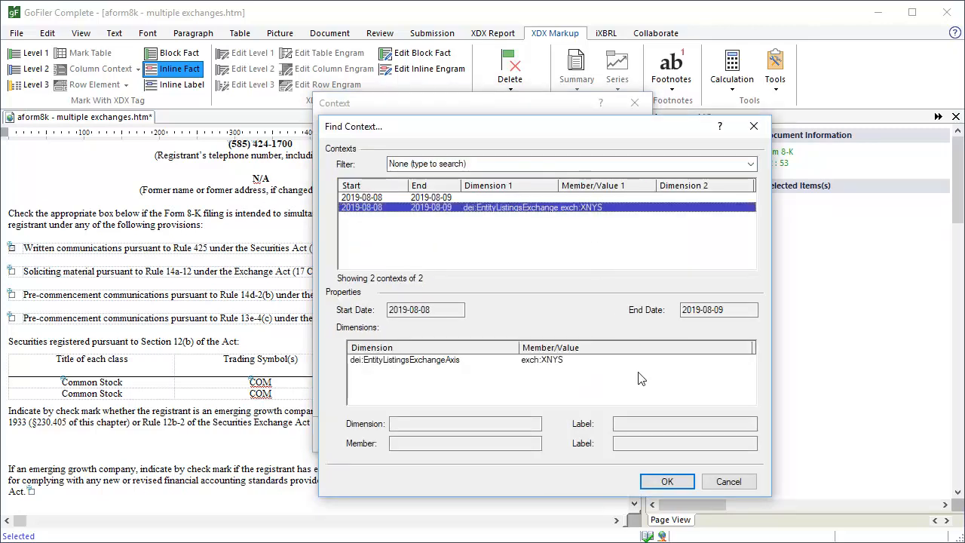
{"action": "left_click", "coordinate": [671, 481]}
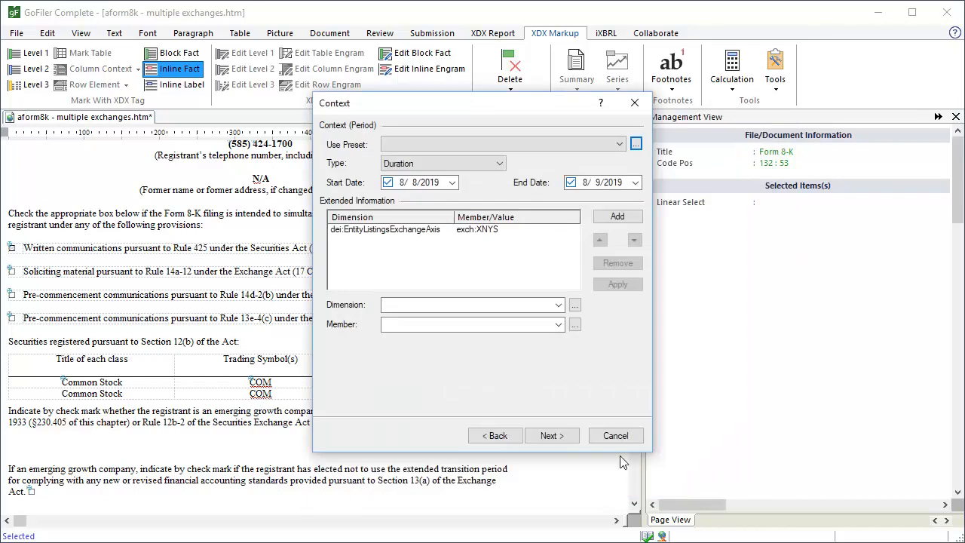
{"action": "left_click", "coordinate": [553, 436]}
{"action": "left_click", "coordinate": [553, 436]}
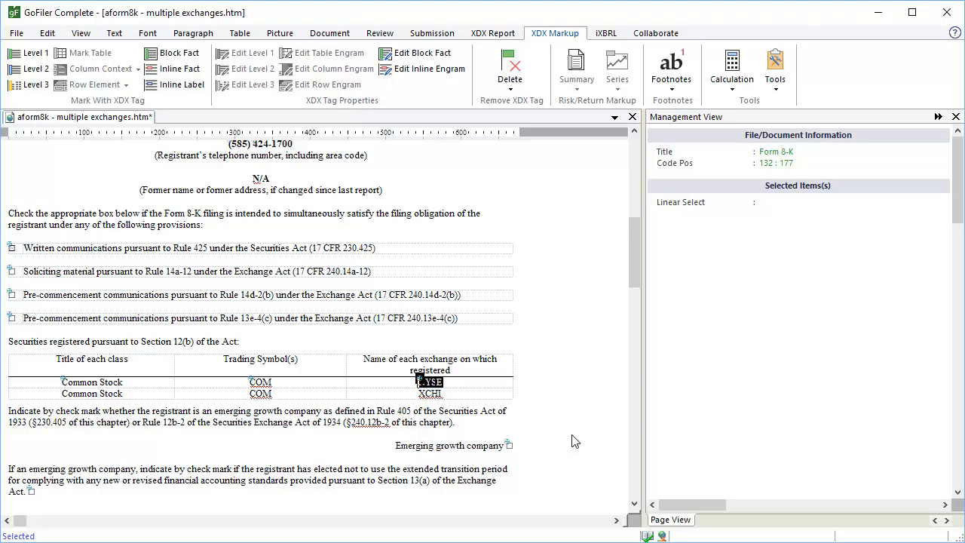
- Start an inline fact on Common Stock in the XCHI row, using the recently used element dei:Security12bTitle
{"action": "left_click", "coordinate": [125, 393]}
{"action": "left_click_drag", "start_coordinate": [125, 393], "coordinate": [62, 393]}
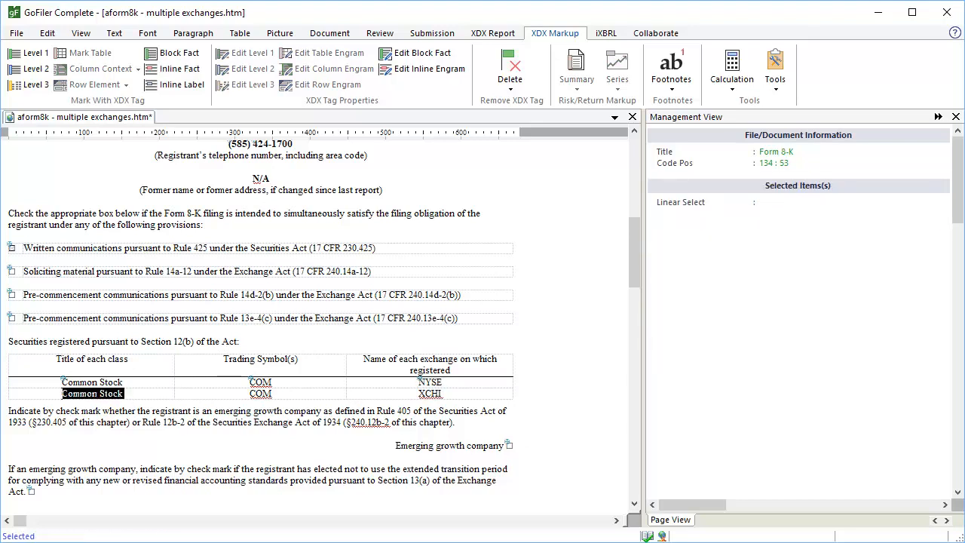
{"action": "left_click", "coordinate": [195, 71]}
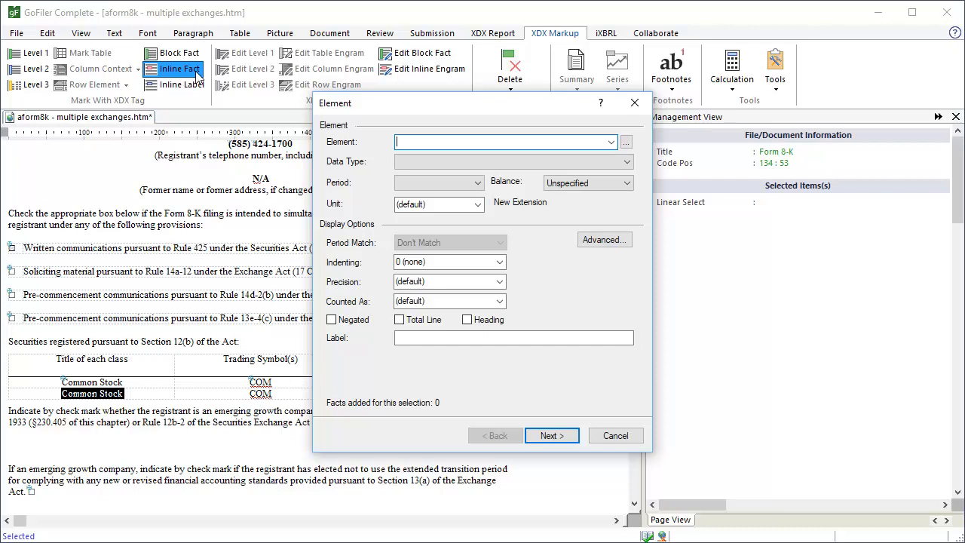
{"action": "left_click", "coordinate": [611, 142]}
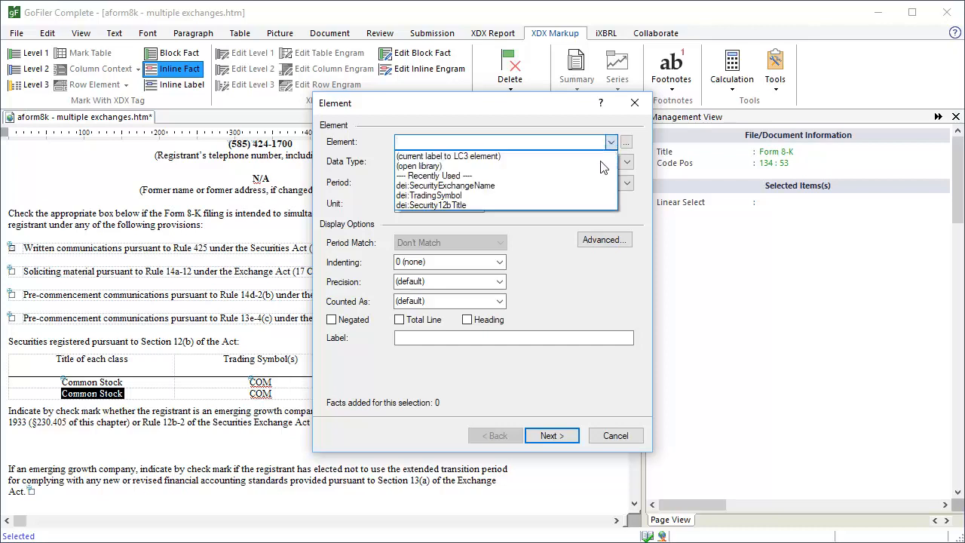
{"action": "left_click", "coordinate": [582, 205]}
{"action": "left_click", "coordinate": [567, 435]}
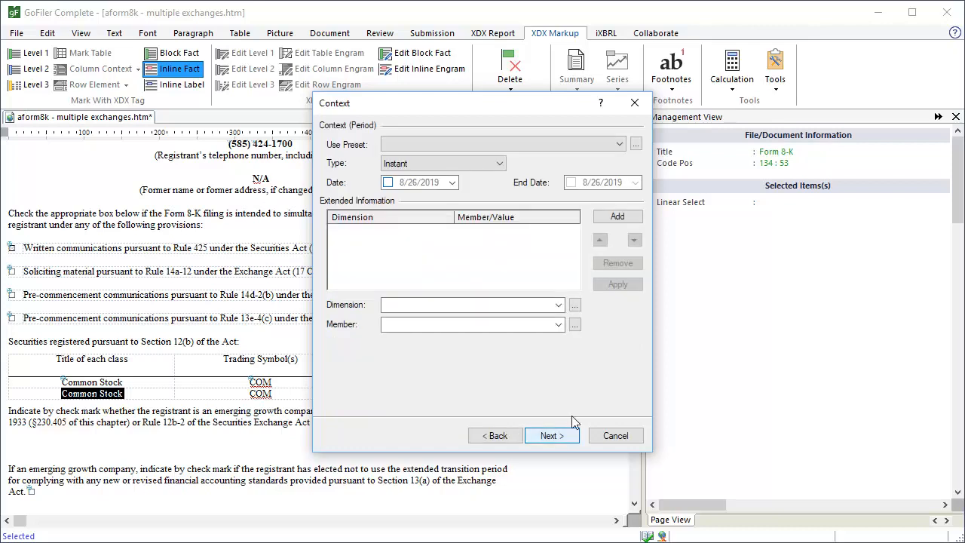
- Load the existing 2019-08-08 to 2019-08-09 context with exch:XNYS as the basis for the XCHI row's Common Stock fact
{"action": "left_click", "coordinate": [636, 144]}
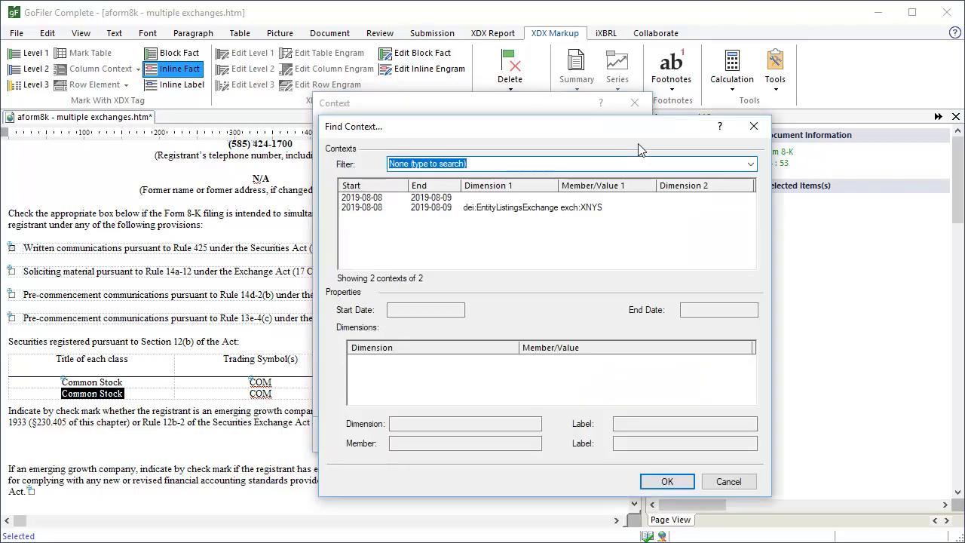
{"action": "left_click", "coordinate": [593, 208]}
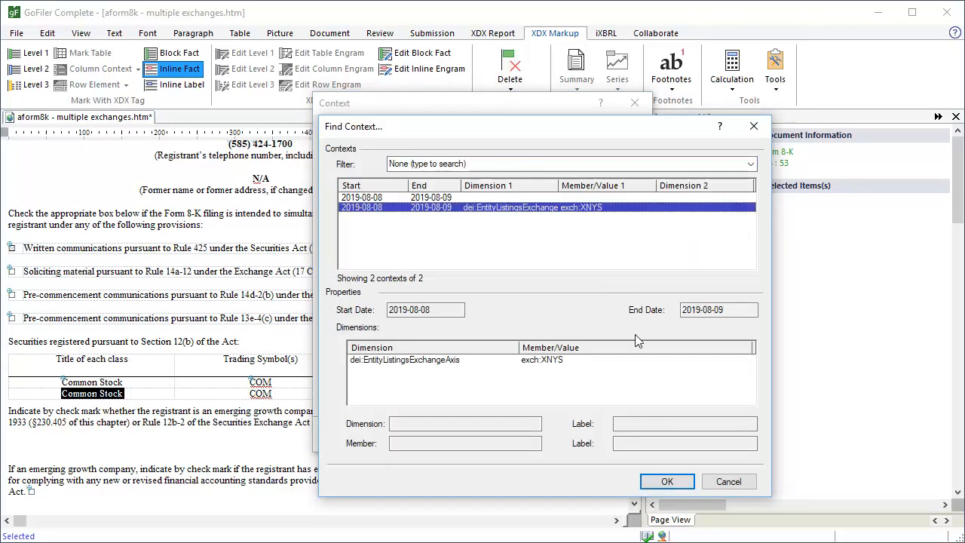
{"action": "left_click", "coordinate": [680, 481]}
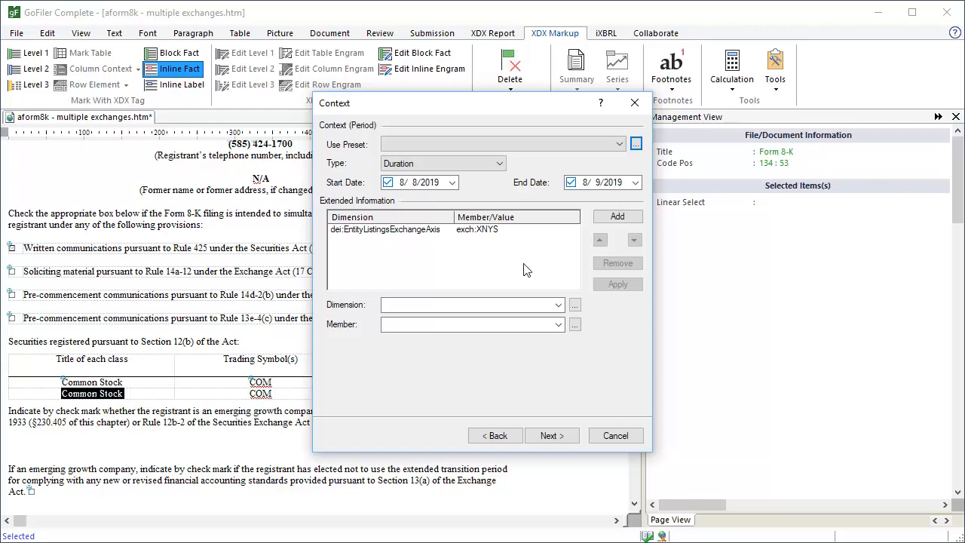
- Search the element library for "chicago stock exchange" and choose XCHI as the replacement member for the context's EntityListingsExchangeAxis entry
{"action": "left_click", "coordinate": [499, 232]}
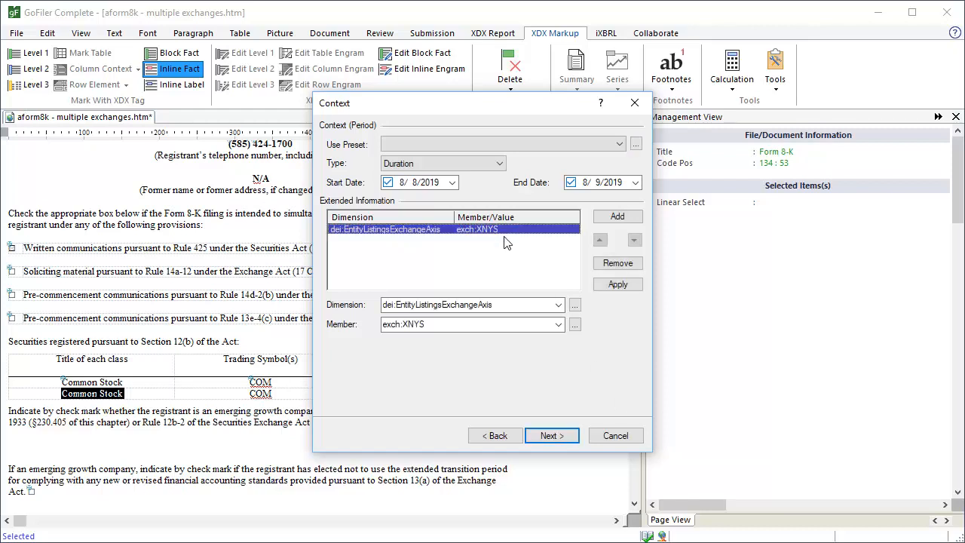
{"action": "left_click", "coordinate": [575, 326]}
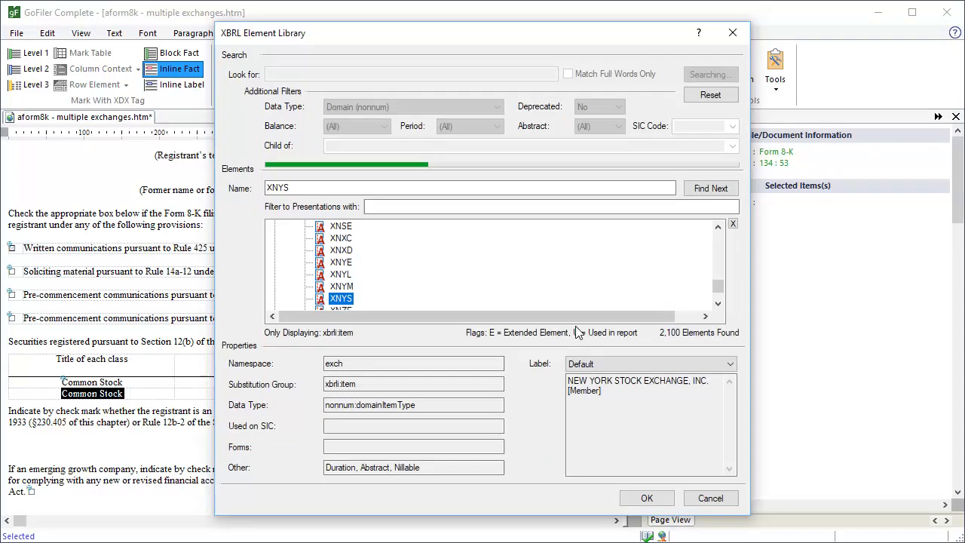
{"action": "left_click", "coordinate": [733, 225]}
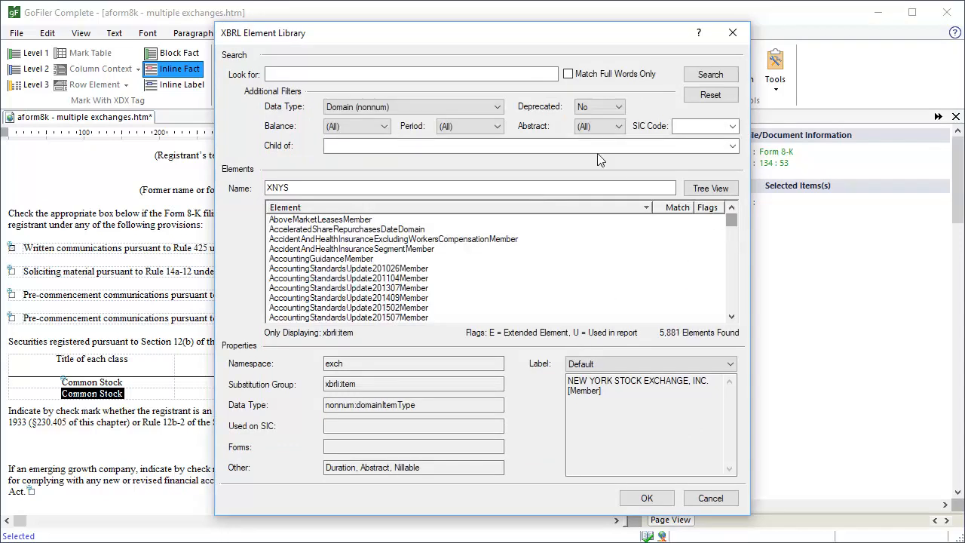
{"action": "left_click", "coordinate": [445, 74]}
{"action": "type", "text": "chica"}
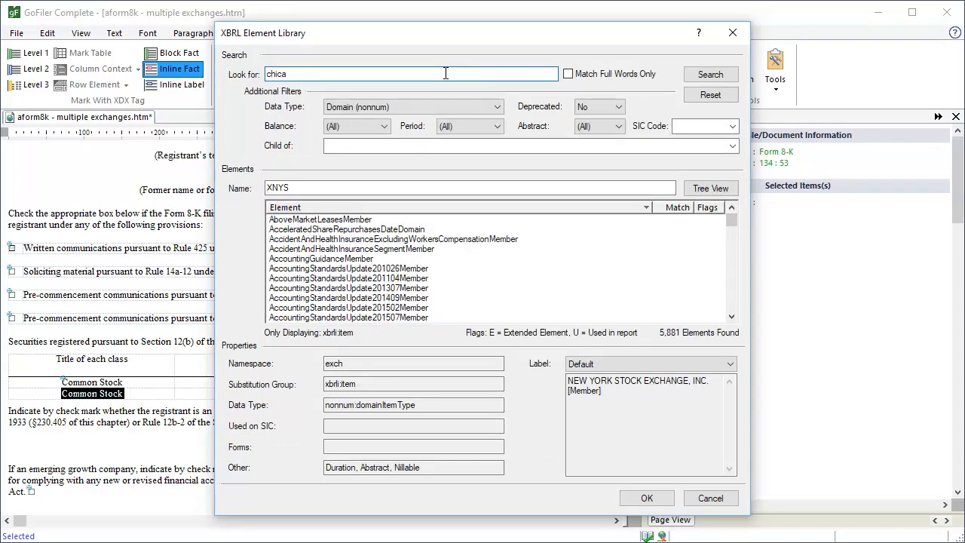
{"action": "type", "text": "go stock exchange"}
{"action": "left_click", "coordinate": [687, 76]}
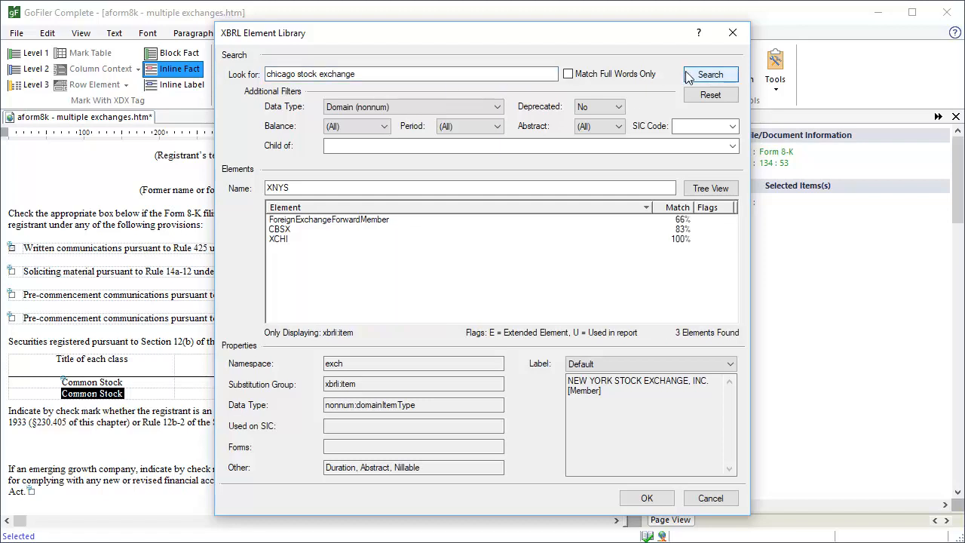
{"action": "left_click", "coordinate": [283, 243]}
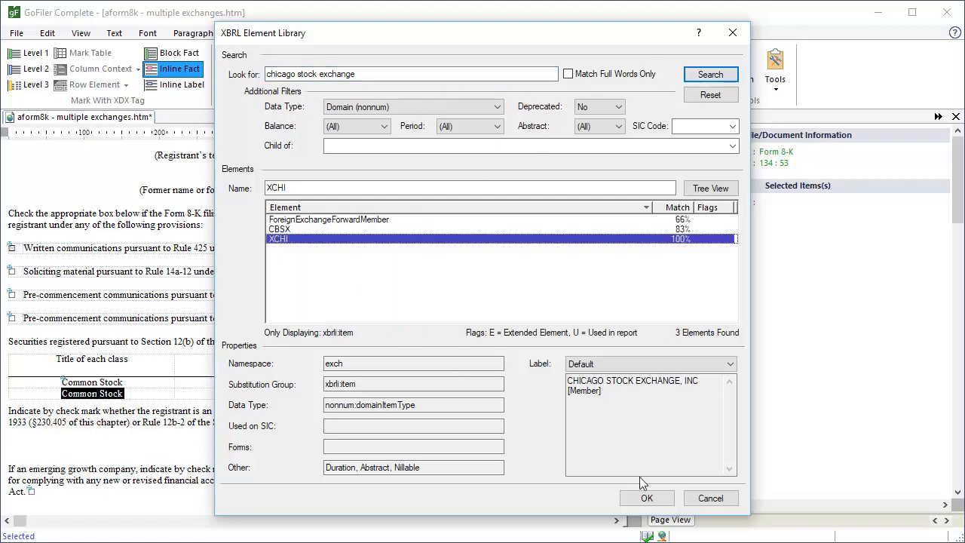
{"action": "left_click", "coordinate": [647, 499]}
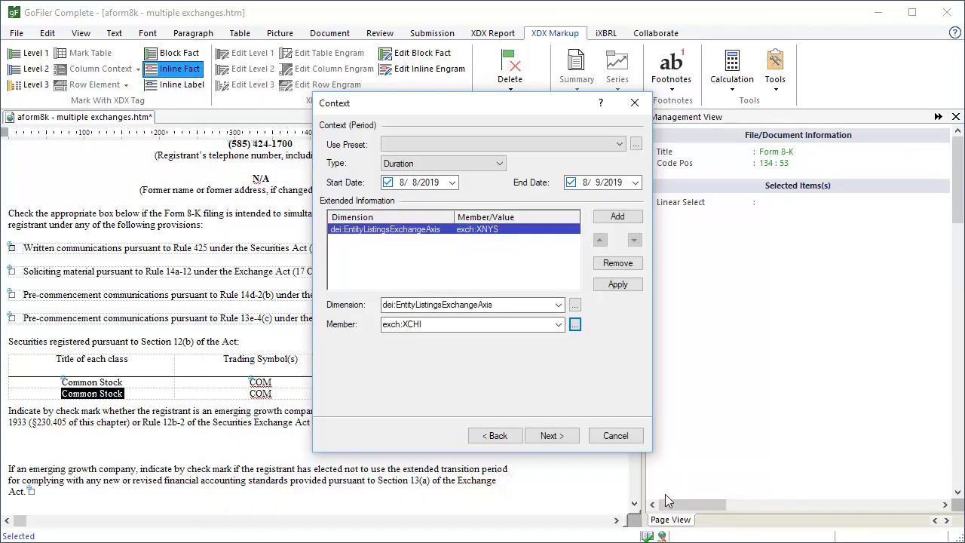
- Apply the exch:XCHI member to the context's axis entry and finish the Common Stock fact without footnotes
{"action": "left_click", "coordinate": [618, 284]}
{"action": "left_click", "coordinate": [562, 436]}
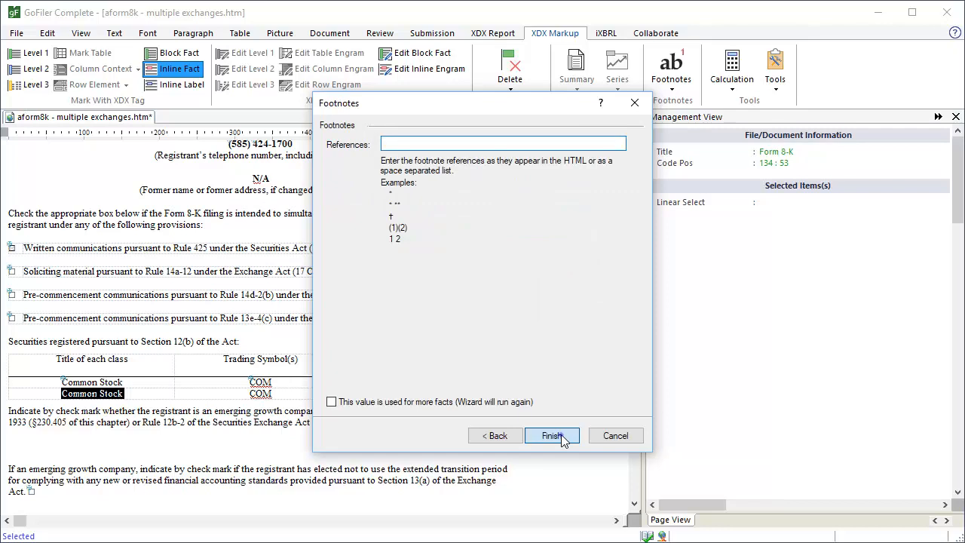
{"action": "left_click", "coordinate": [561, 437]}
- Start an inline fact on the trading symbol COM in the XCHI row, using the recently used element dei:TradingSymbol
{"action": "left_click_drag", "start_coordinate": [274, 394], "coordinate": [250, 395]}
{"action": "left_click", "coordinate": [189, 73]}
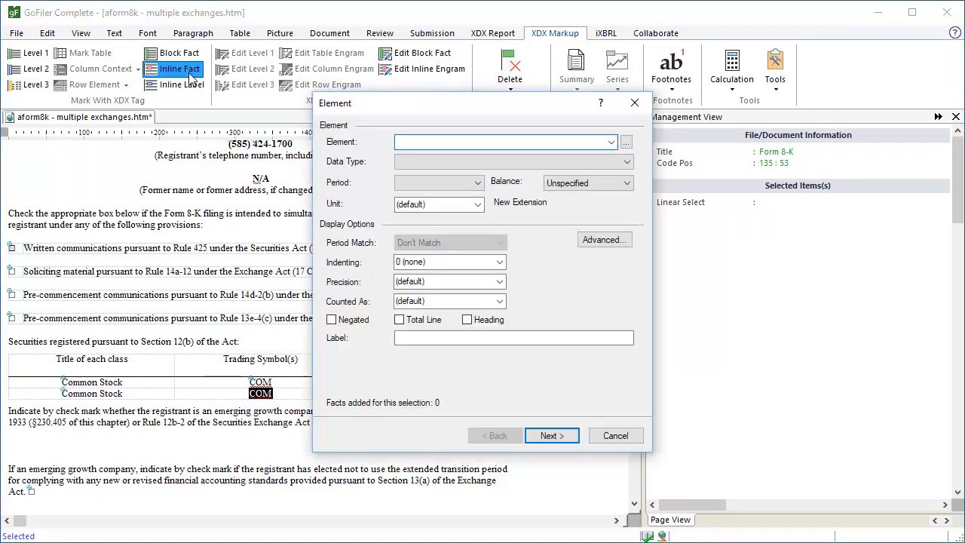
{"action": "left_click", "coordinate": [611, 142]}
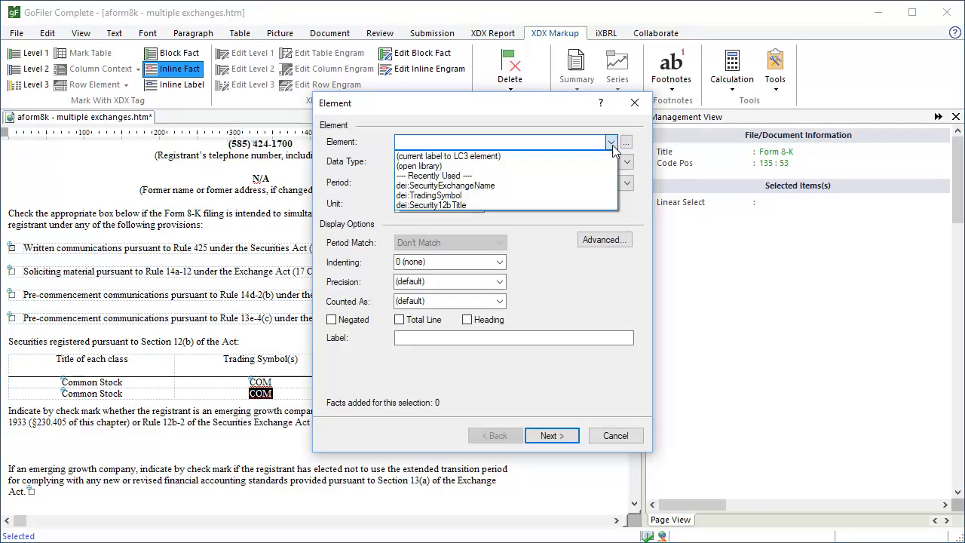
{"action": "left_click", "coordinate": [578, 195]}
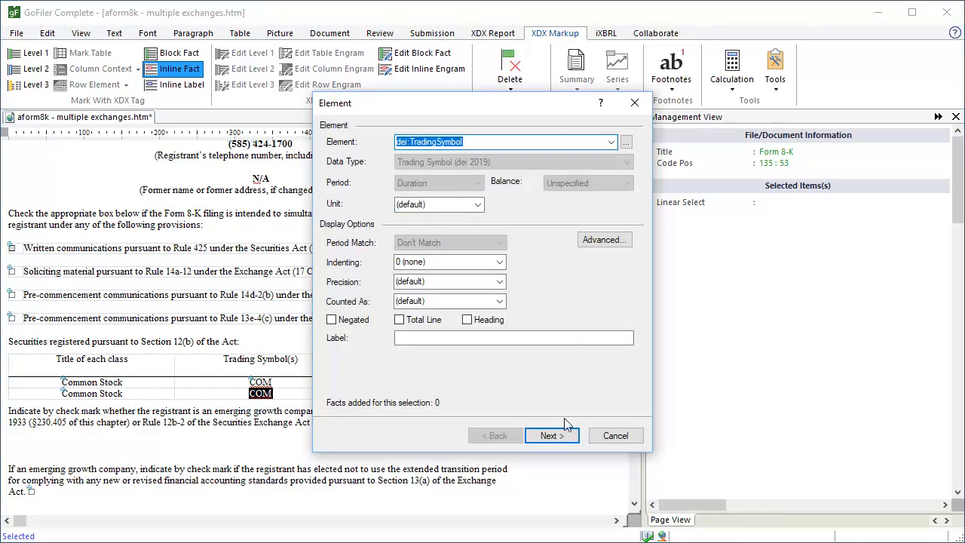
{"action": "left_click", "coordinate": [564, 437]}
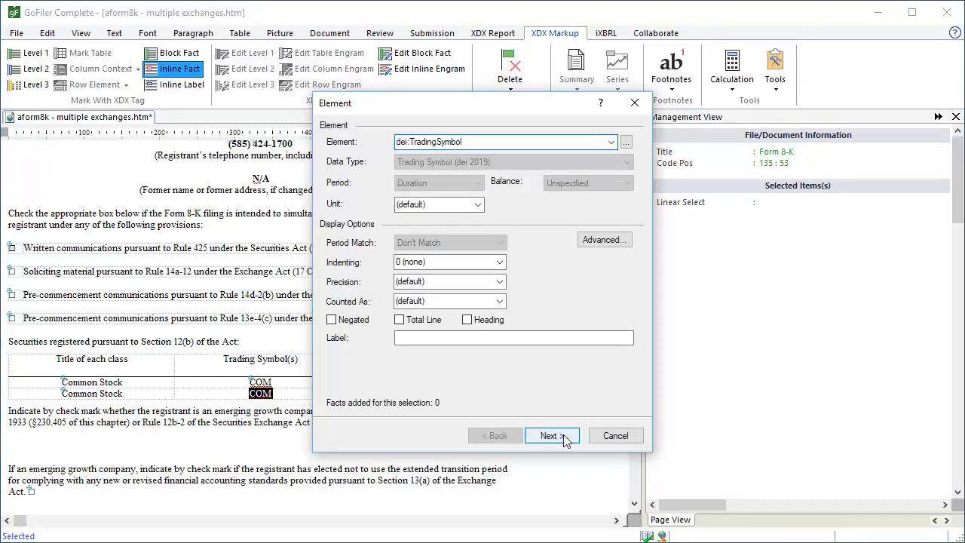
- Apply the existing 2019-08-08 to 2019-08-09 context with exch:XCHI to the COM fact and finish it without footnotes
{"action": "left_click", "coordinate": [637, 149]}
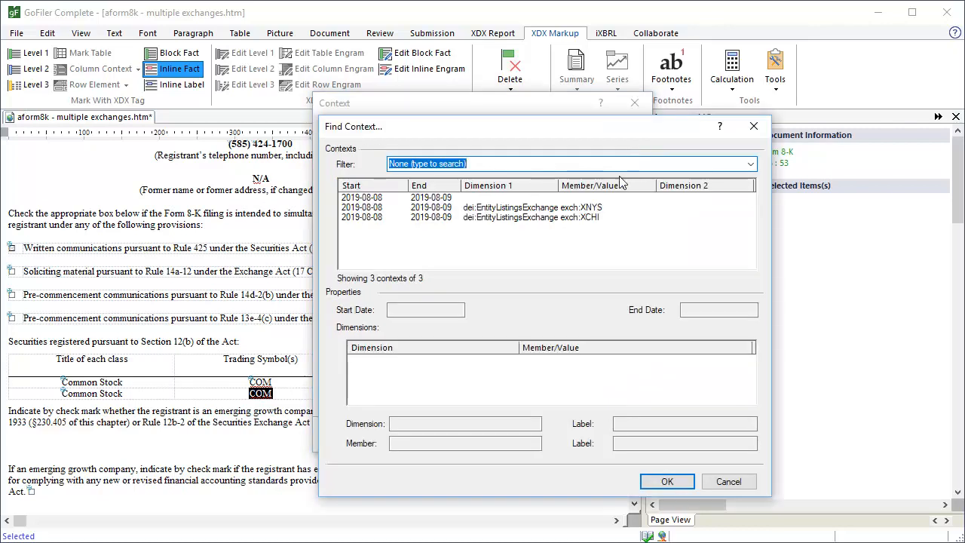
{"action": "left_click", "coordinate": [595, 218]}
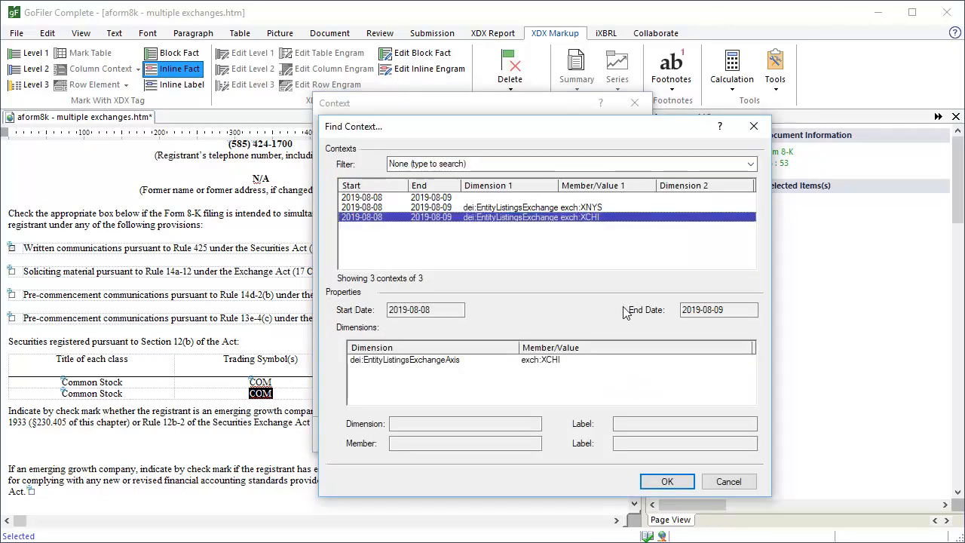
{"action": "left_click", "coordinate": [667, 482]}
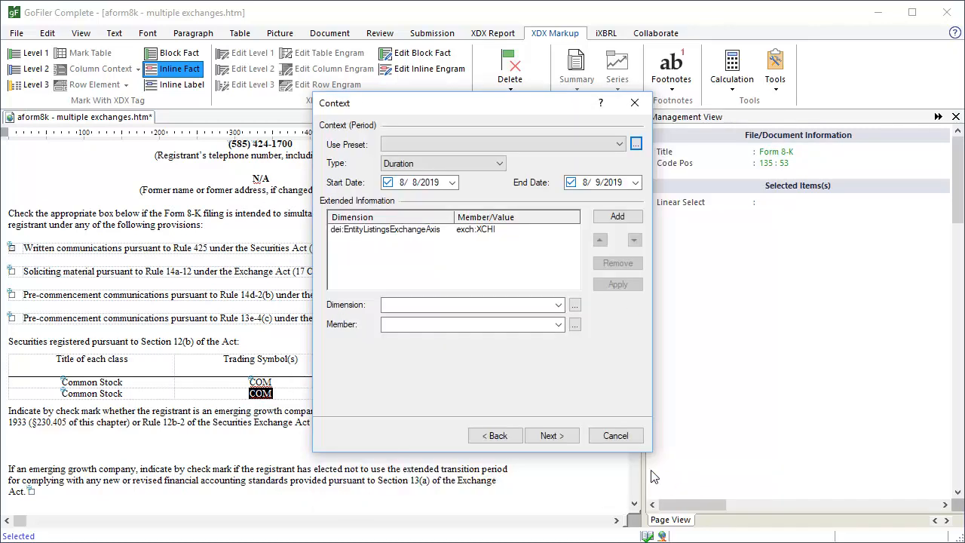
{"action": "left_click", "coordinate": [568, 437]}
{"action": "left_click", "coordinate": [553, 436]}
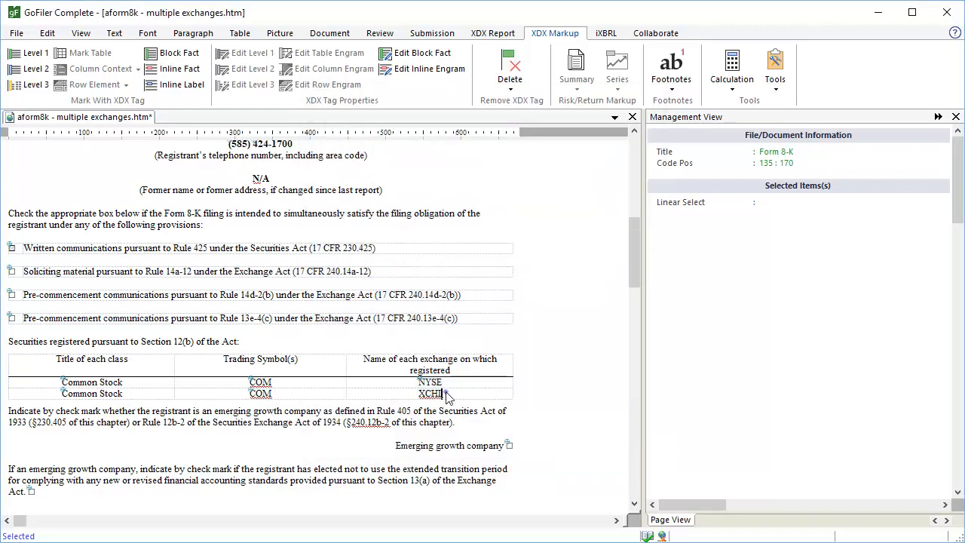
- Start an inline fact on the exchange name XCHI in the securities table, using the recently used element dei:SecurityExchangeName
{"action": "double_click", "coordinate": [430, 393]}
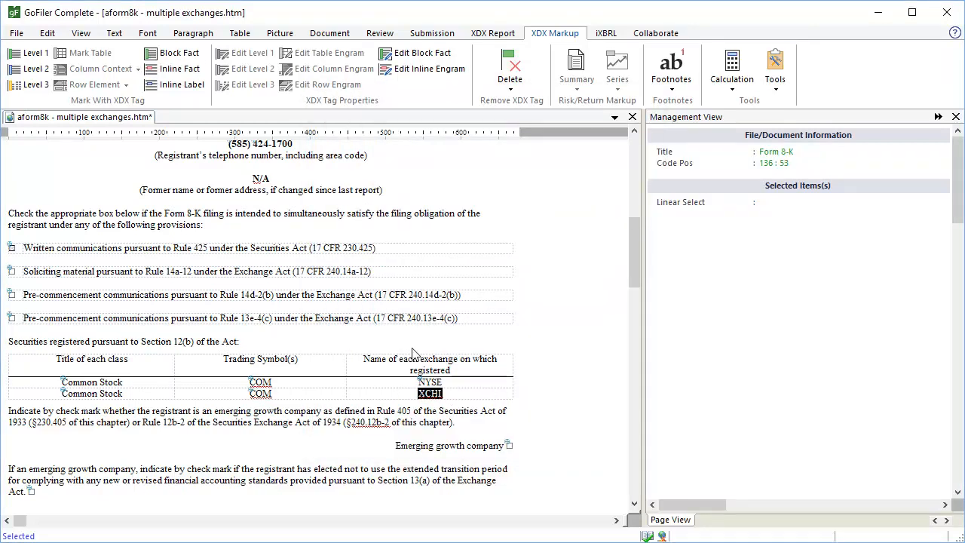
{"action": "left_click", "coordinate": [197, 73]}
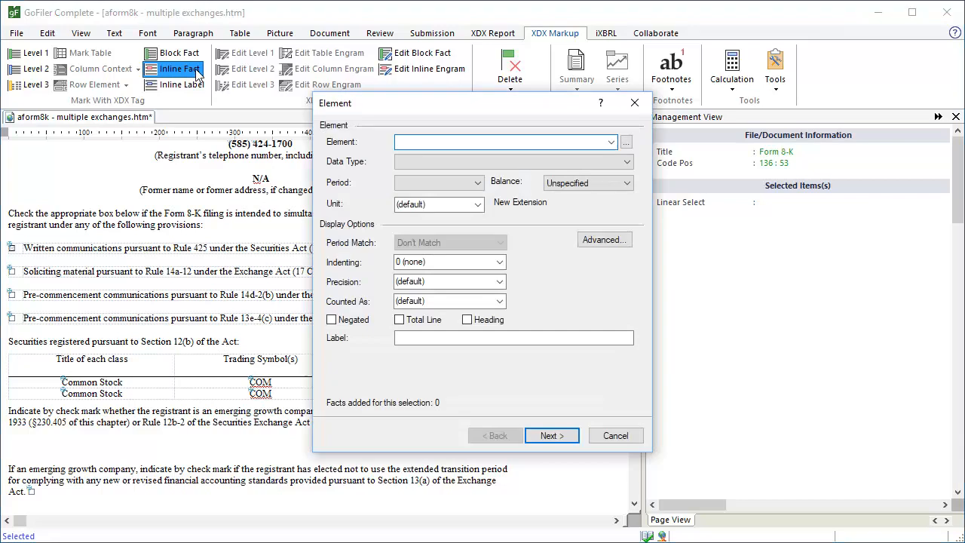
{"action": "left_click", "coordinate": [611, 143]}
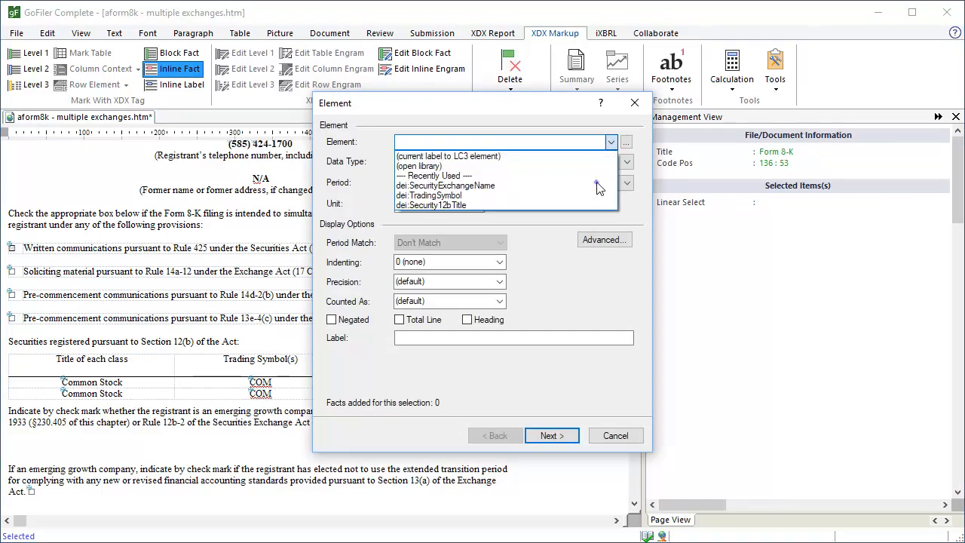
{"action": "left_click", "coordinate": [598, 187]}
{"action": "left_click", "coordinate": [569, 437]}
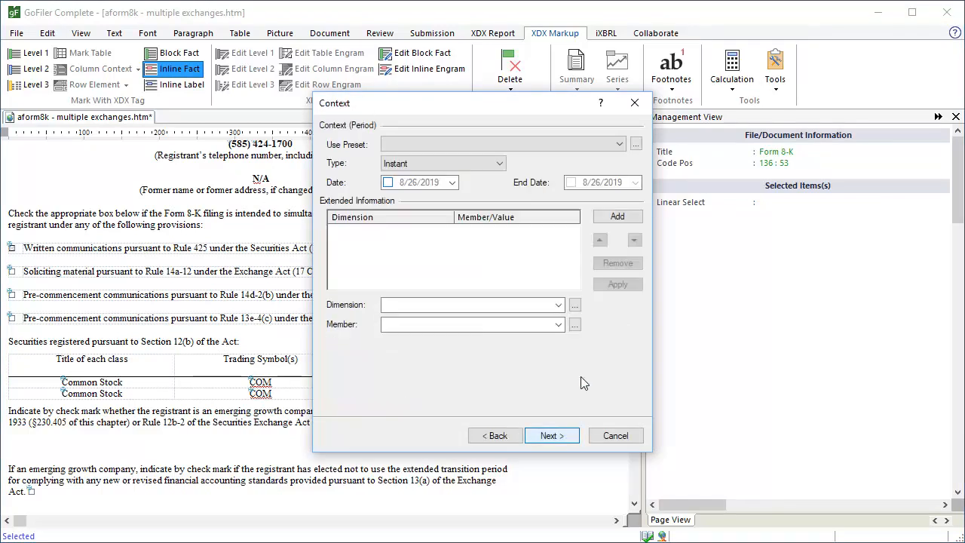
- Apply the existing 2019-08-08 to 2019-08-09 context with exch:XCHI to the XCHI exchange name fact and finish it without footnotes
{"action": "left_click", "coordinate": [636, 145]}
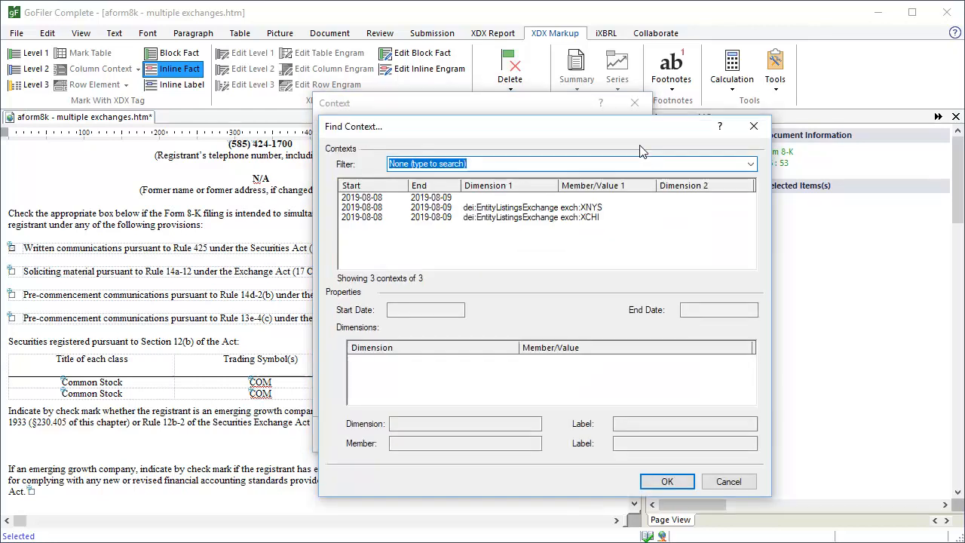
{"action": "left_click", "coordinate": [594, 218]}
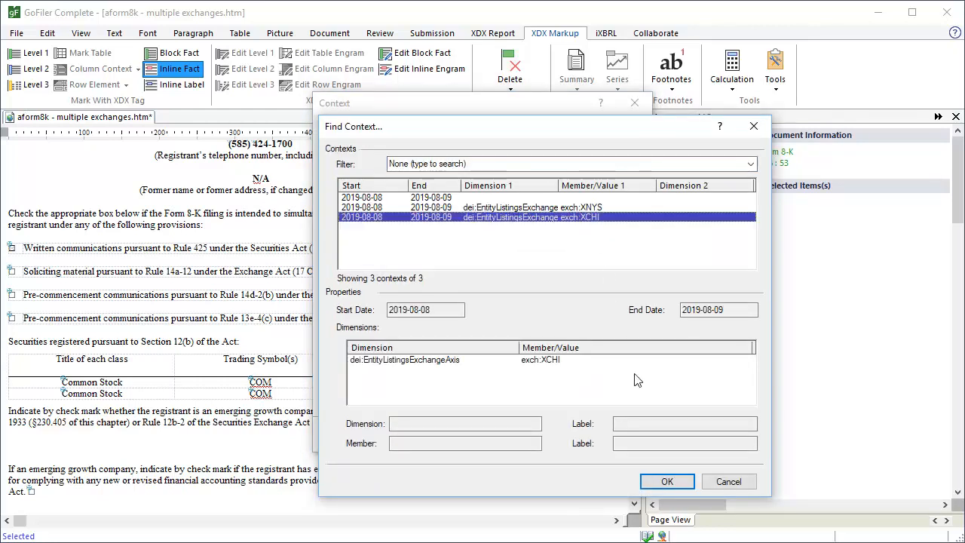
{"action": "left_click", "coordinate": [667, 482]}
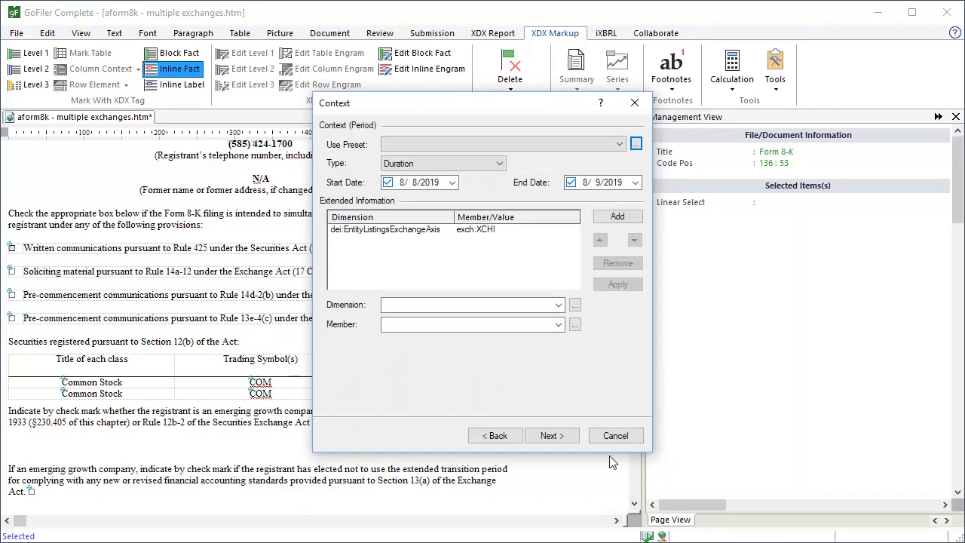
{"action": "left_click", "coordinate": [562, 435]}
{"action": "left_click", "coordinate": [555, 375]}
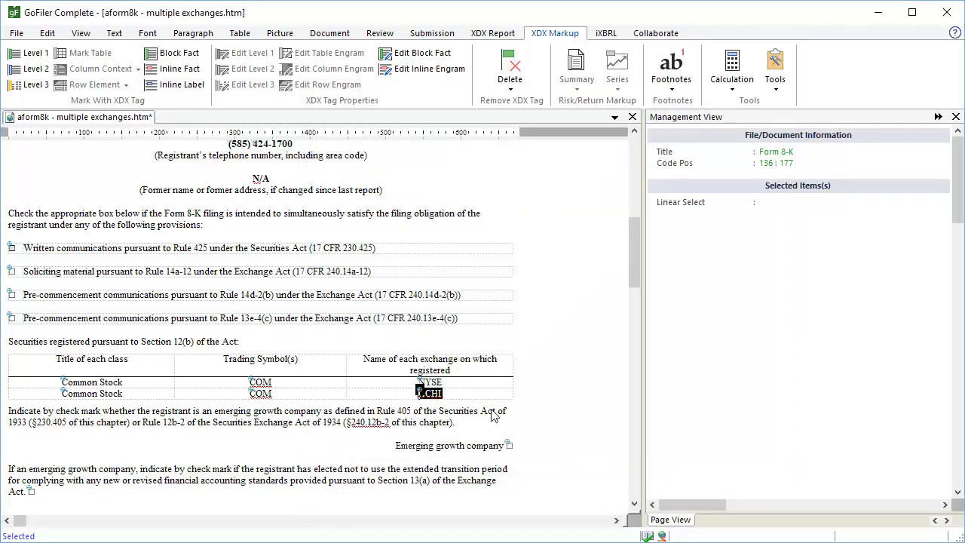
{"action": "left_click", "coordinate": [445, 393]}
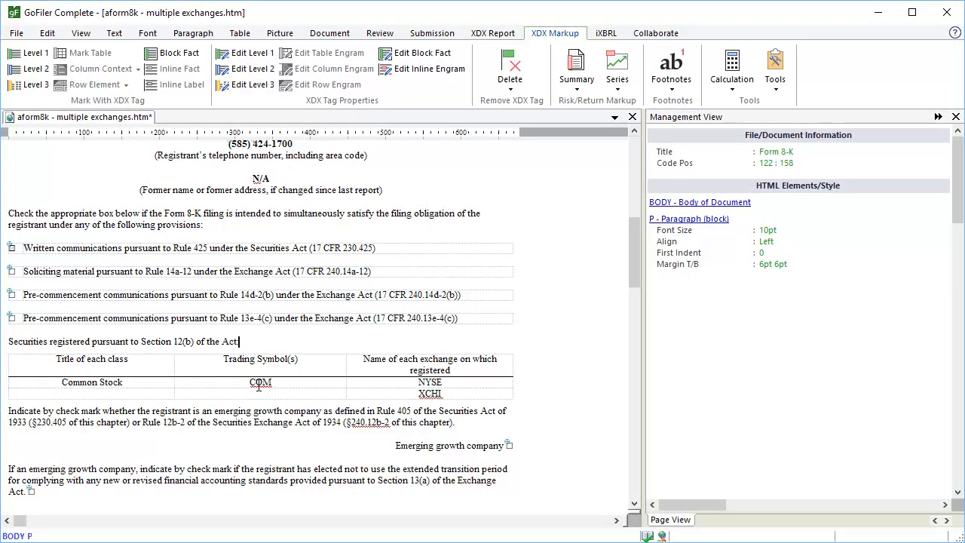
- Start an inline fact on Common Stock in the untagged securities table, using the recently used element dei:Security12bTitle
{"action": "left_click", "coordinate": [134, 382]}
{"action": "key", "text": "shift+Left"}
{"action": "key", "text": "shift+Left"}
{"action": "key", "text": "shift+Left"}
{"action": "key", "text": "shift+Left"}
{"action": "key", "text": "shift+Left"}
{"action": "key", "text": "shift+Left"}
{"action": "key", "text": "shift+Left"}
{"action": "key", "text": "shift+Left"}
{"action": "key", "text": "shift+Left"}
{"action": "key", "text": "shift+Left"}
{"action": "key", "text": "shift+Left"}
{"action": "key", "text": "shift+Left"}
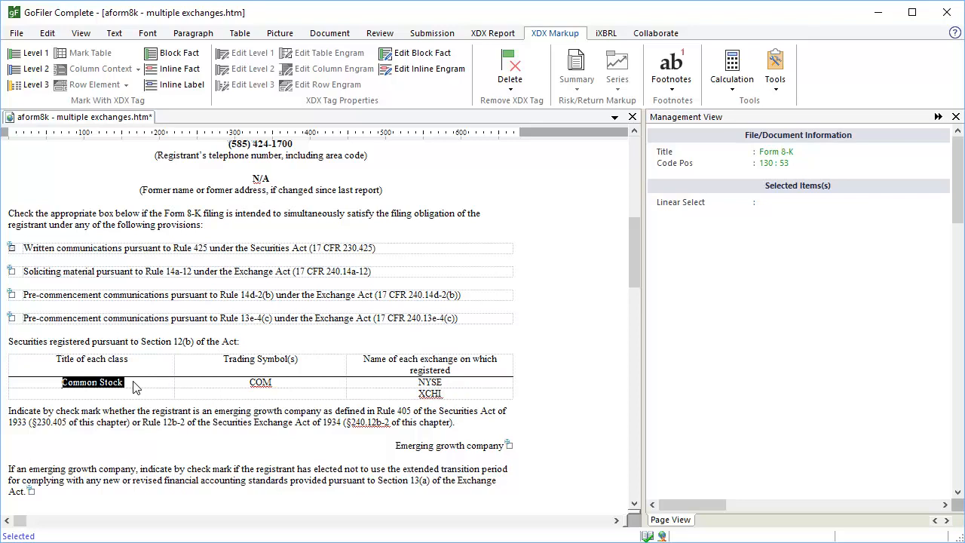
{"action": "left_click", "coordinate": [185, 69]}
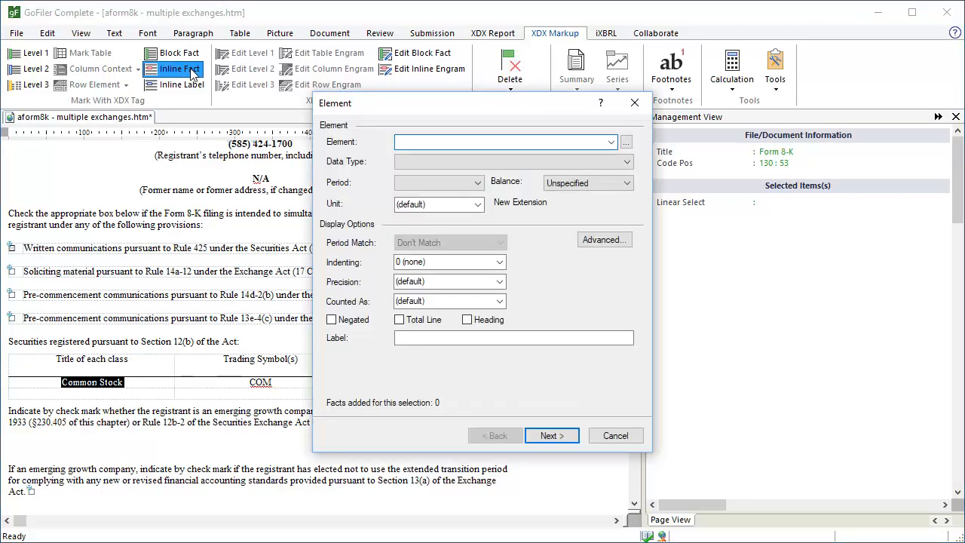
{"action": "left_click", "coordinate": [611, 143]}
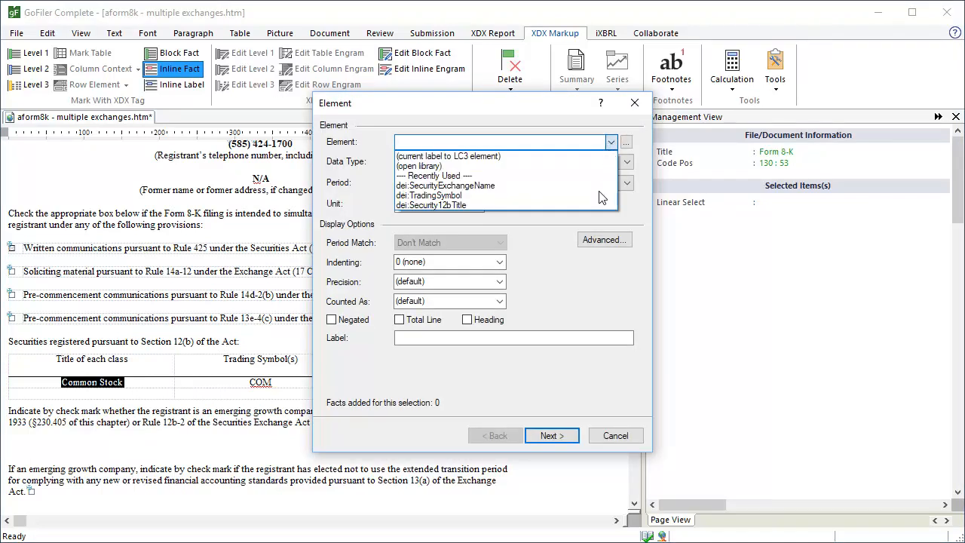
{"action": "left_click", "coordinate": [596, 205]}
{"action": "left_click", "coordinate": [560, 437]}
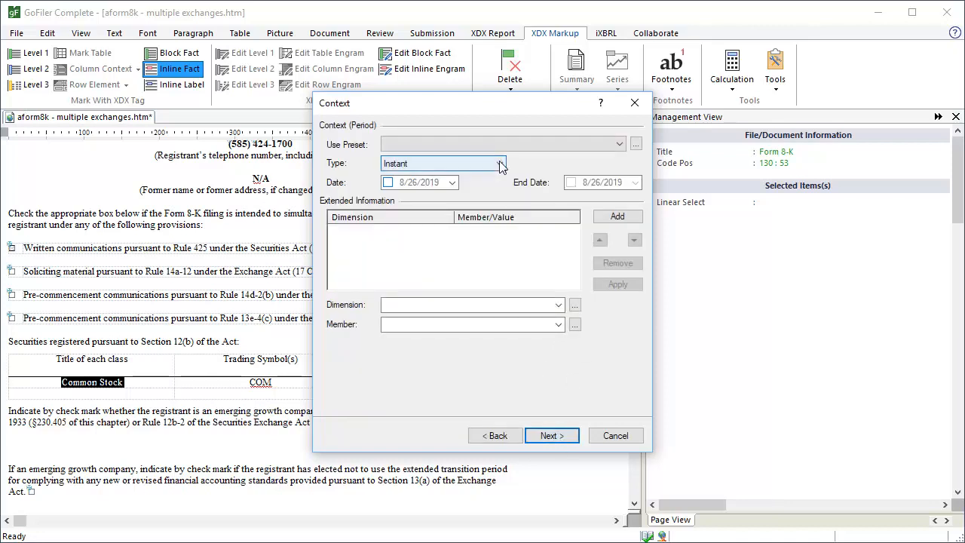
- Set the fact's context to a duration from 8/8/2019 to 8/9/2019
{"action": "left_click", "coordinate": [500, 164]}
{"action": "left_click", "coordinate": [494, 177]}
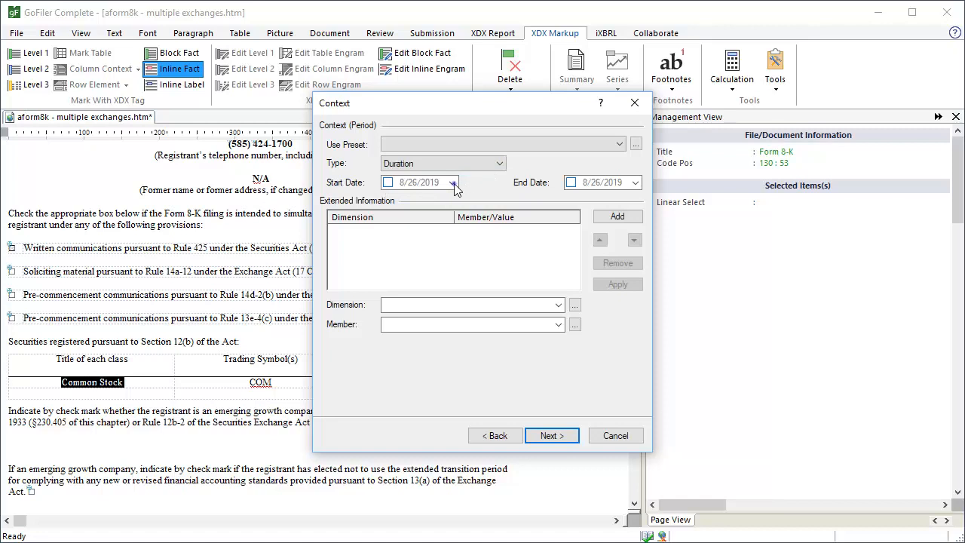
{"action": "left_click", "coordinate": [453, 183]}
{"action": "left_click", "coordinate": [489, 242]}
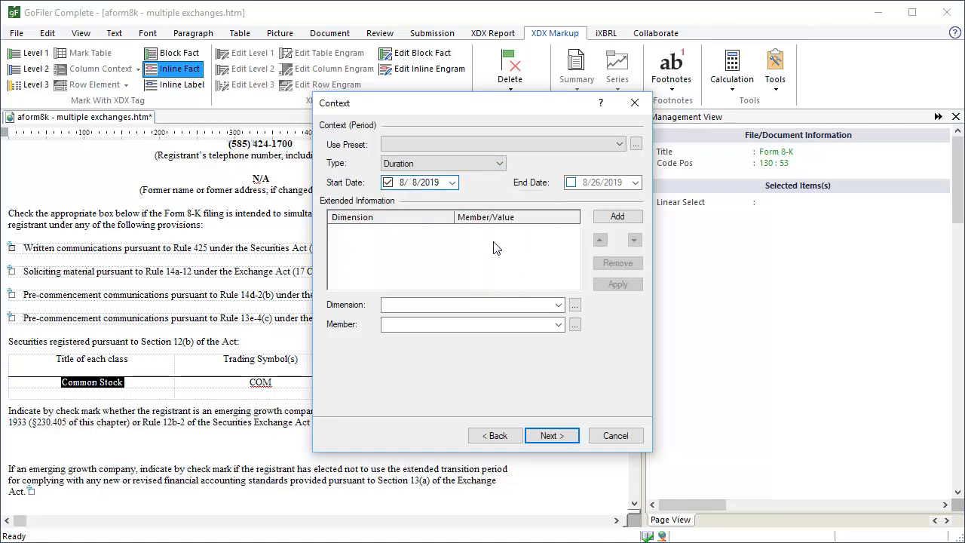
{"action": "left_click", "coordinate": [637, 184]}
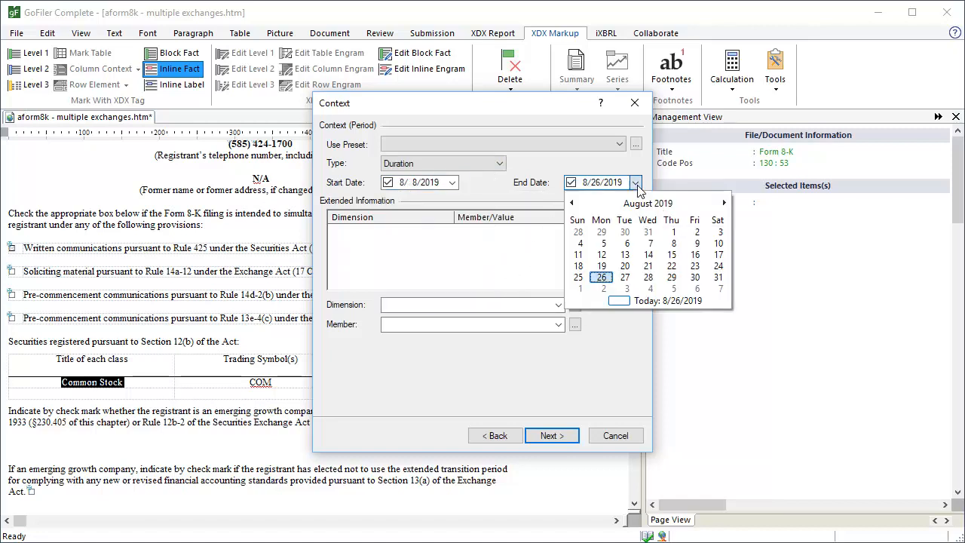
{"action": "left_click", "coordinate": [695, 243]}
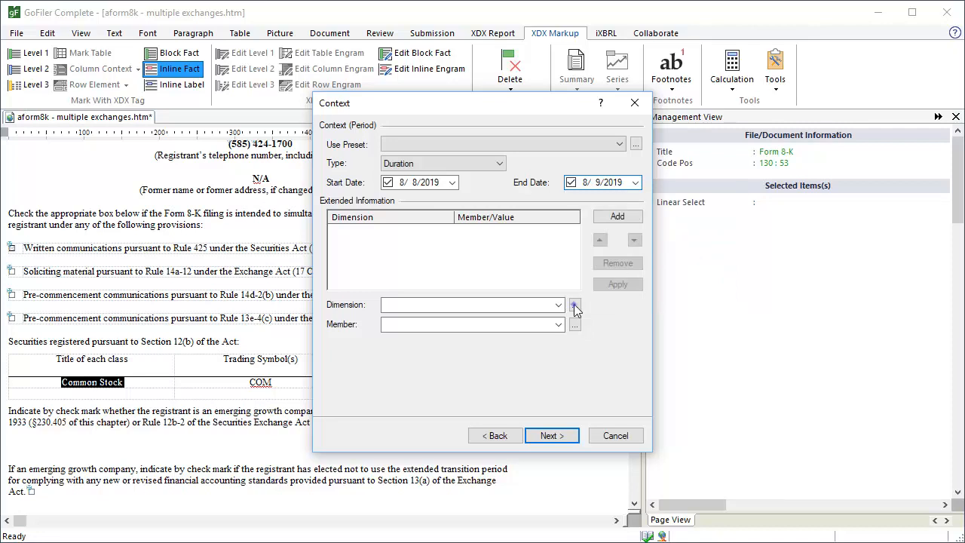
- Search the element library for "listings" and choose EntityListingsExchangeAxis as the context's dimension
{"action": "left_click", "coordinate": [575, 305]}
{"action": "type", "text": "listings"}
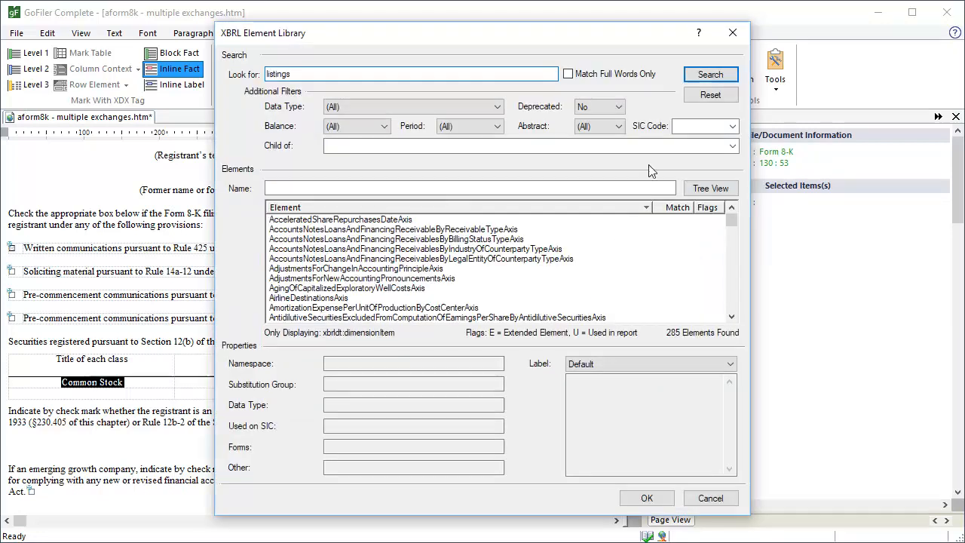
{"action": "left_click", "coordinate": [701, 76]}
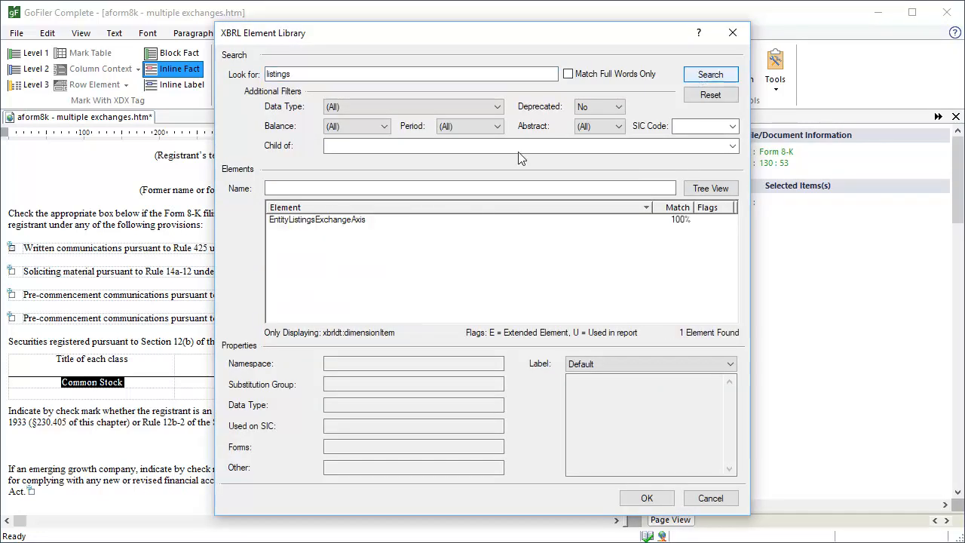
{"action": "left_click", "coordinate": [361, 220]}
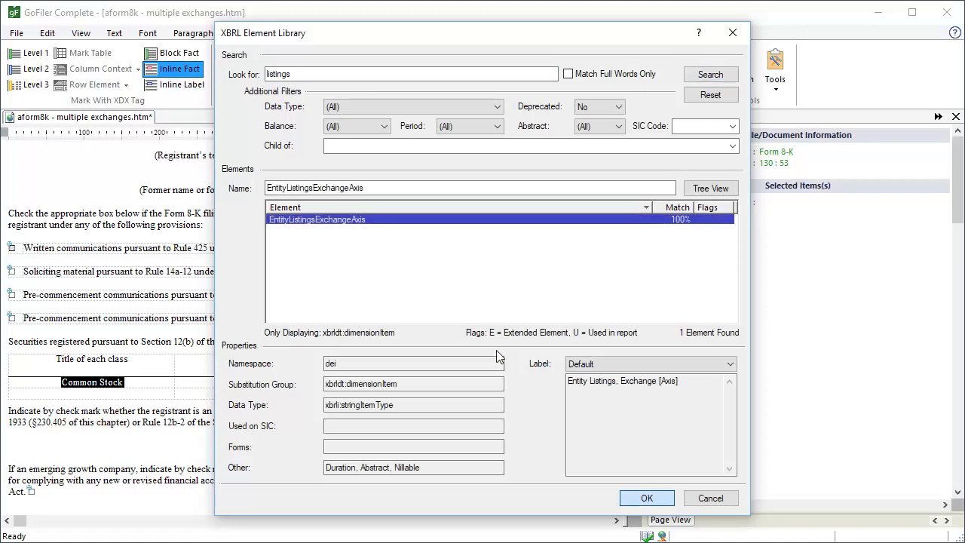
{"action": "left_click", "coordinate": [649, 499]}
- Find the "new york stock exchange" member XNYS in the element library and add the axis and member pair to the context
{"action": "left_click", "coordinate": [576, 326]}
{"action": "type", "text": "new"}
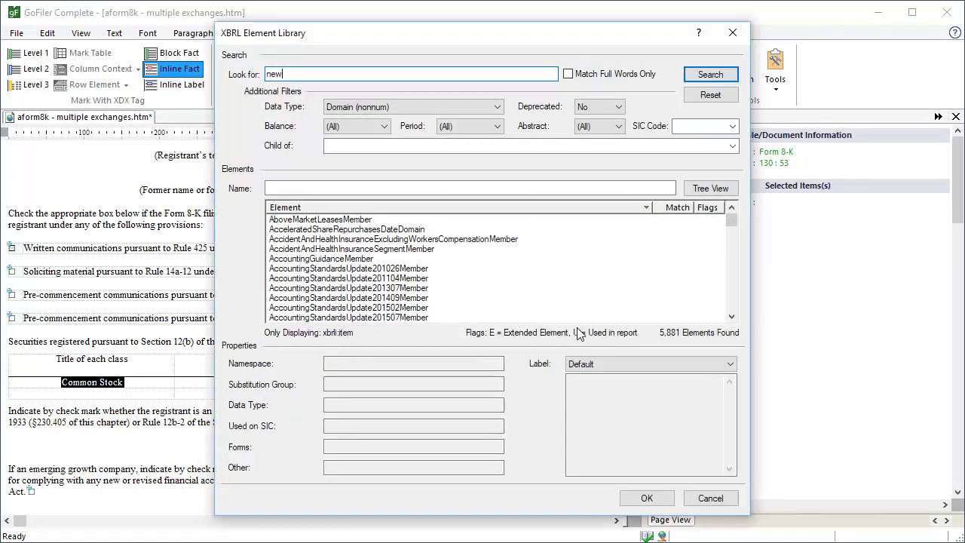
{"action": "type", "text": " york stock exchange"}
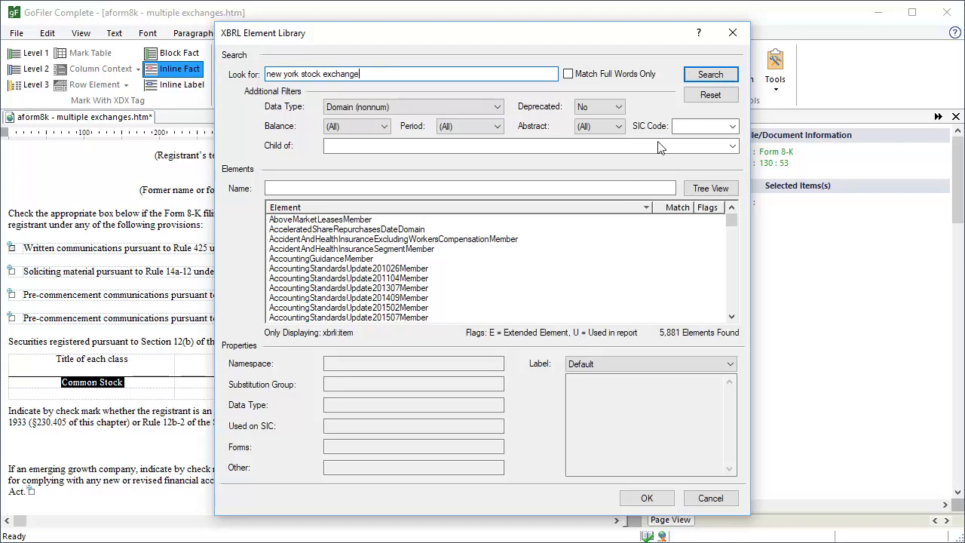
{"action": "left_click", "coordinate": [693, 79]}
{"action": "left_click", "coordinate": [290, 221]}
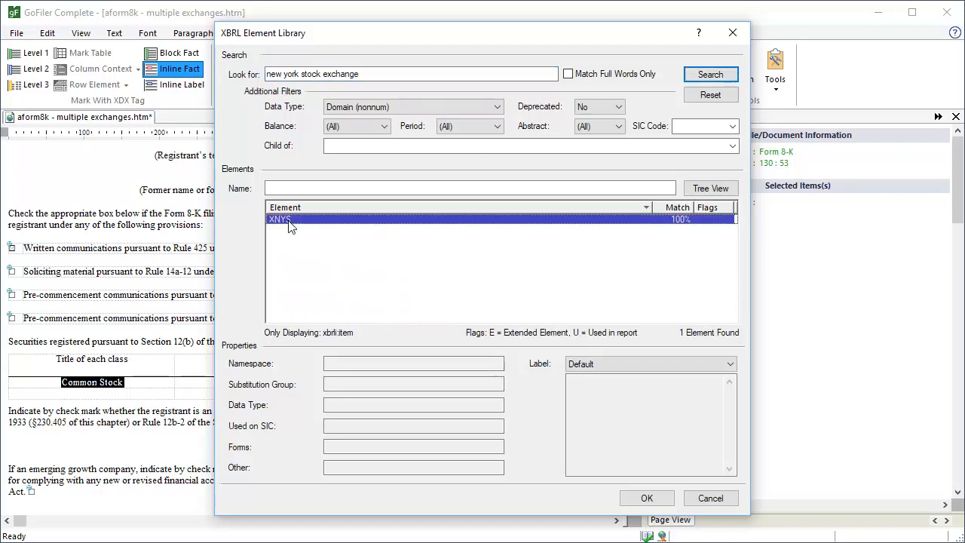
{"action": "left_click", "coordinate": [648, 499]}
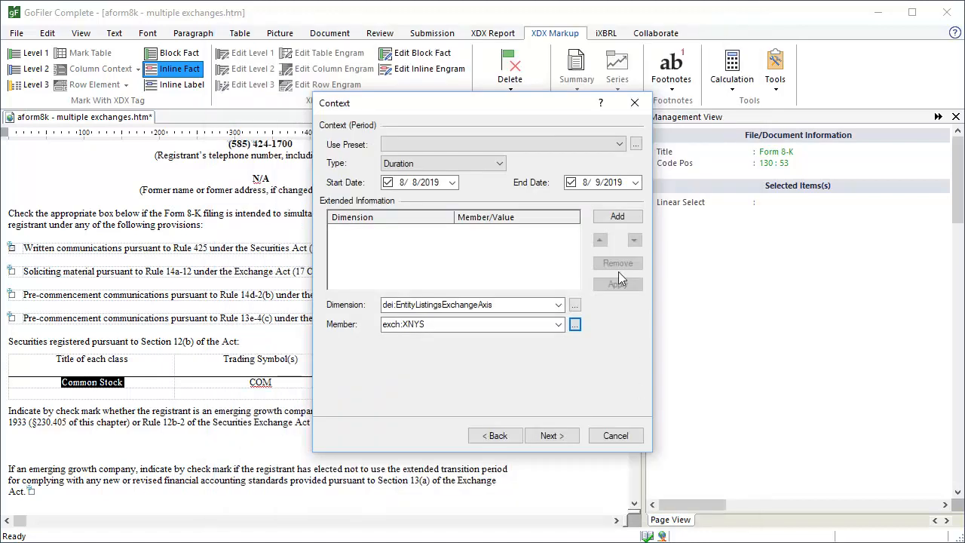
{"action": "left_click", "coordinate": [609, 216]}
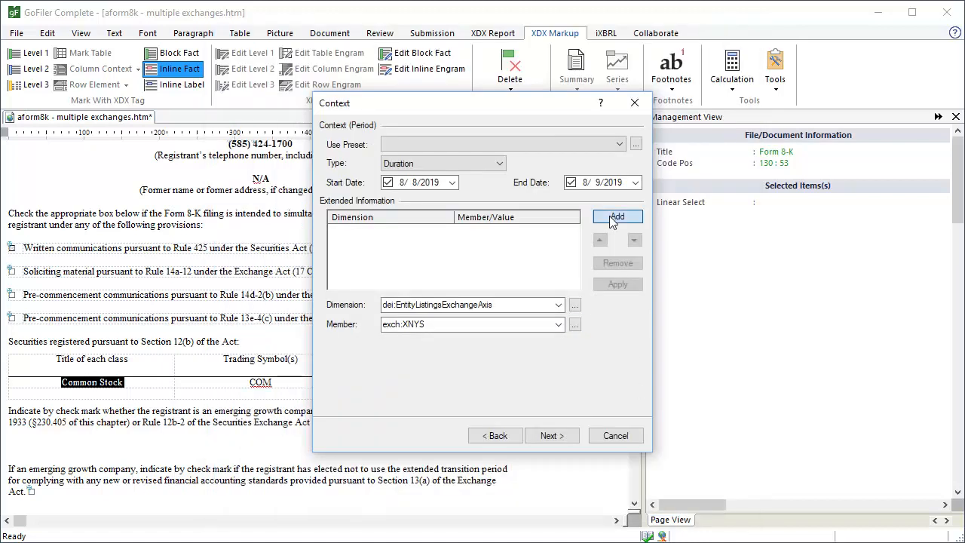
- Finish the first Common Stock fact without footnotes, marking the value as used for more facts
{"action": "left_click", "coordinate": [563, 436]}
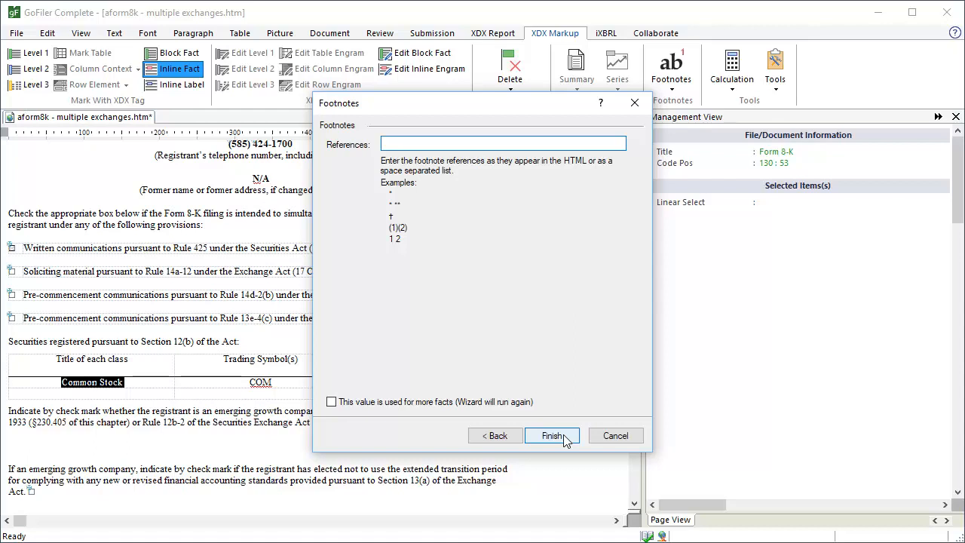
{"action": "key", "text": "Tab"}
{"action": "left_click", "coordinate": [332, 403]}
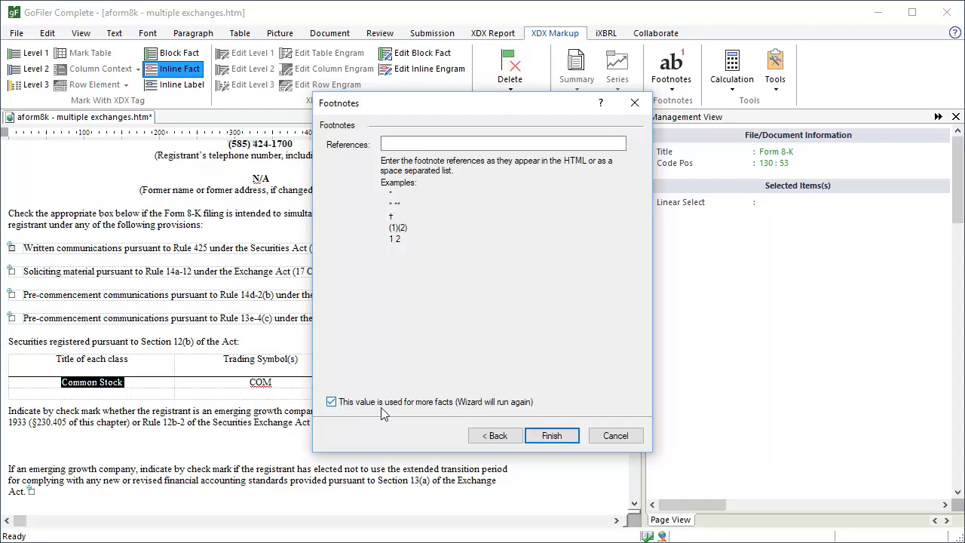
{"action": "left_click", "coordinate": [551, 436]}
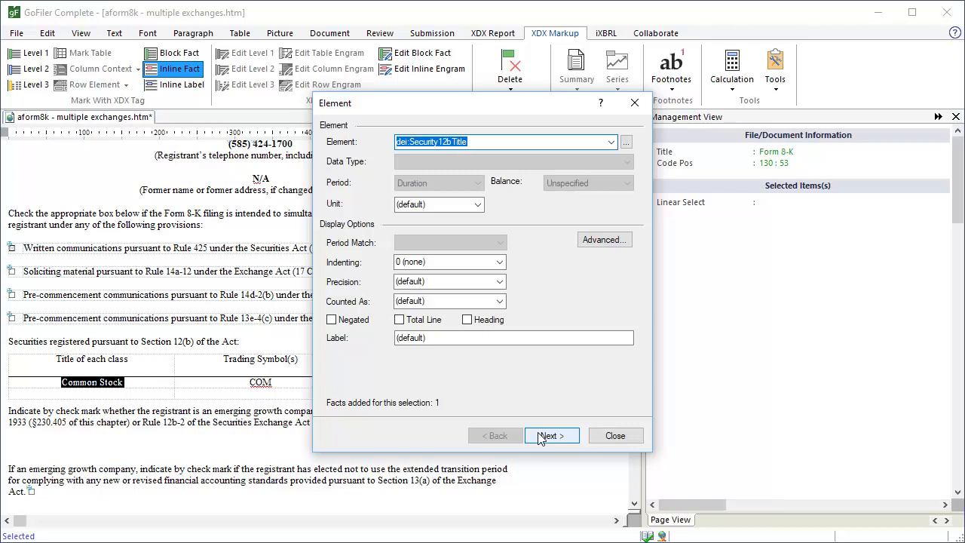
- Keep dei:Security12bTitle for the second Common Stock fact and choose the "chicago stock exchange" member XCHI for its exchange axis entry
{"action": "left_click", "coordinate": [542, 439]}
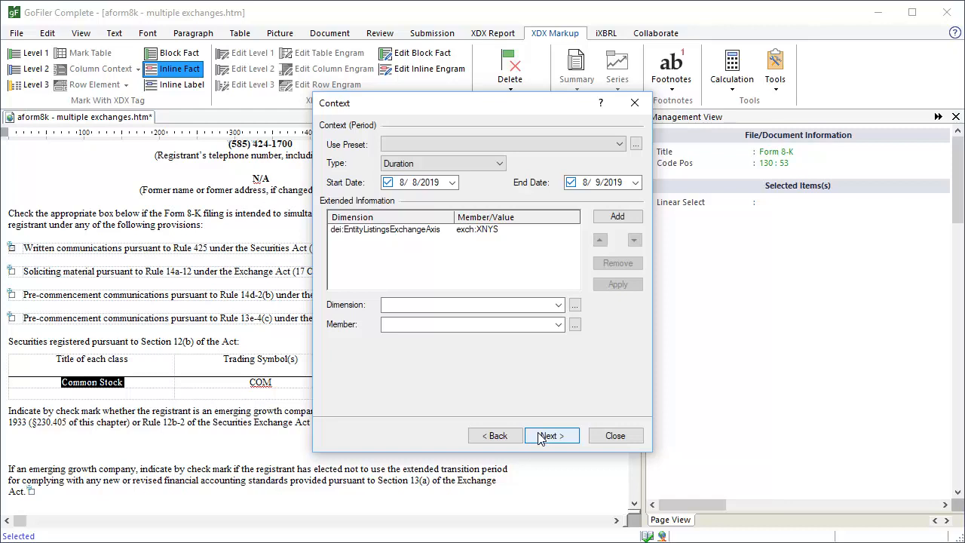
{"action": "left_click", "coordinate": [489, 231]}
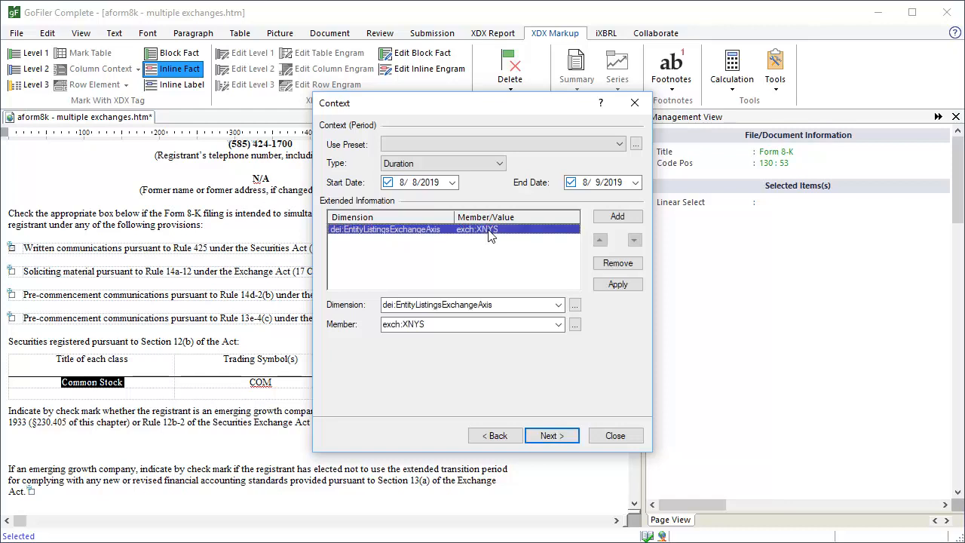
{"action": "left_click", "coordinate": [575, 324]}
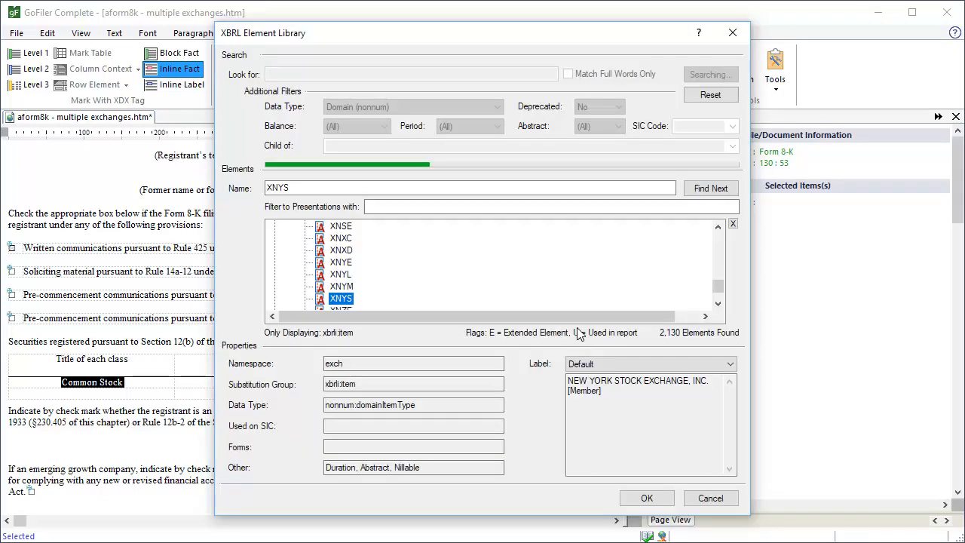
{"action": "left_click", "coordinate": [734, 225]}
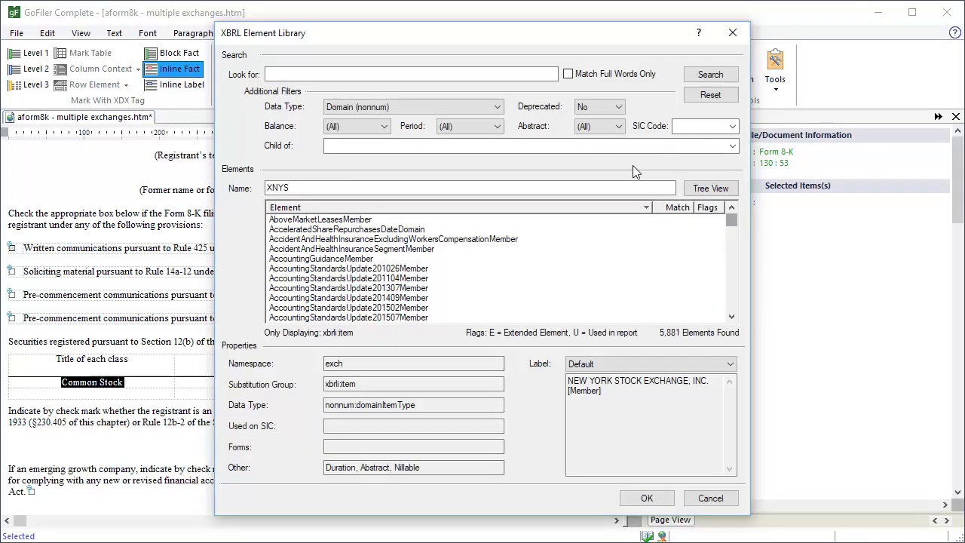
{"action": "left_click", "coordinate": [482, 76]}
{"action": "type", "text": "chica"}
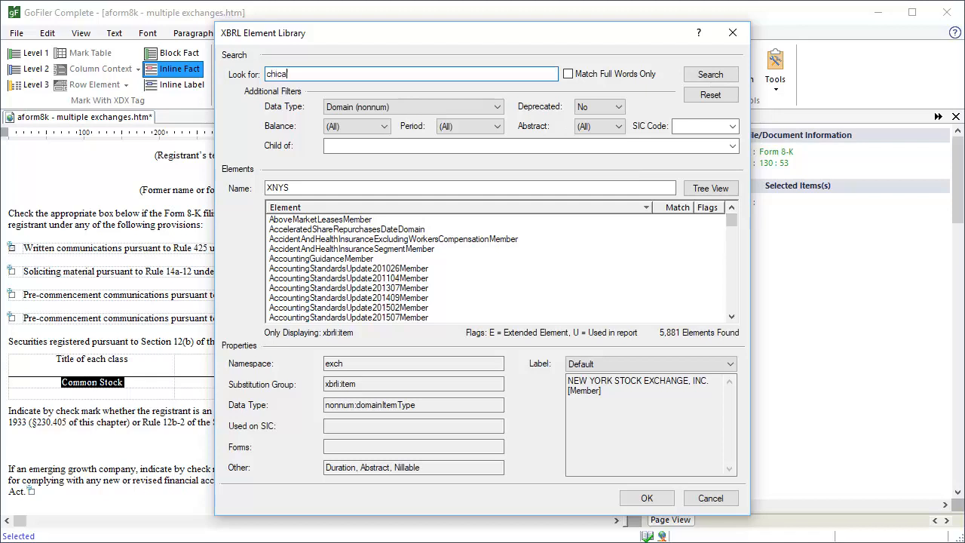
{"action": "type", "text": "go stock exchange"}
{"action": "left_click", "coordinate": [702, 73]}
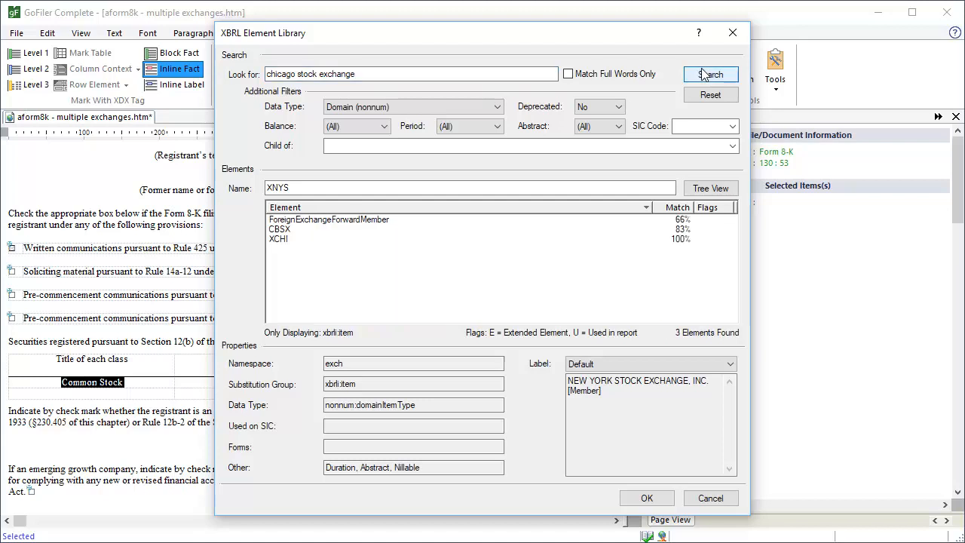
{"action": "left_click", "coordinate": [280, 240]}
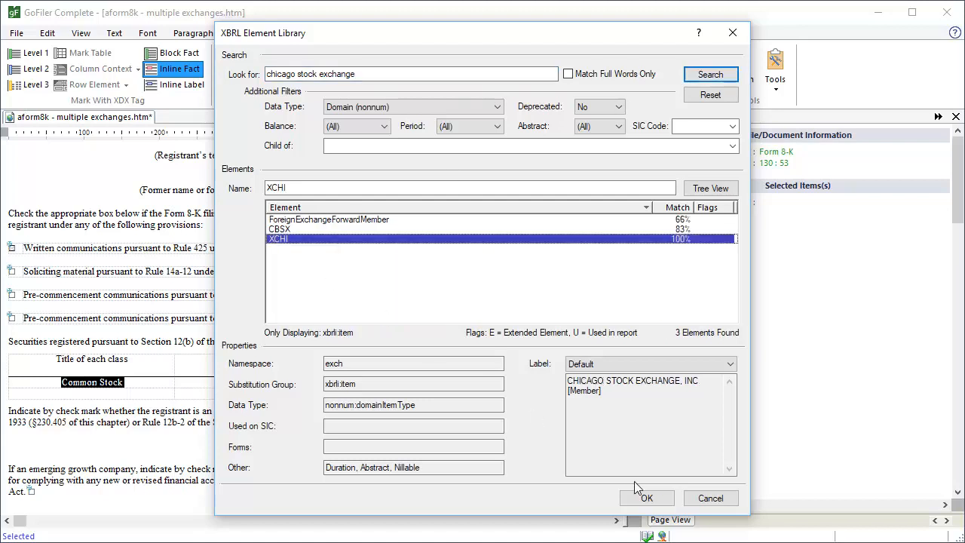
{"action": "left_click", "coordinate": [648, 499]}
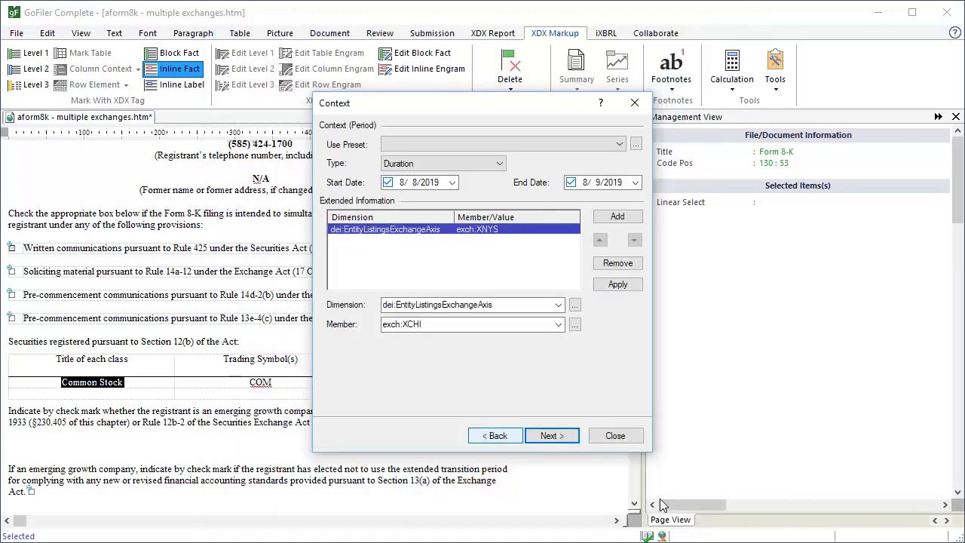
- Apply the exch:XCHI member to the second fact's axis entry and finish Common Stock without footnotes or further facts
{"action": "left_click", "coordinate": [617, 286]}
{"action": "left_click", "coordinate": [563, 435]}
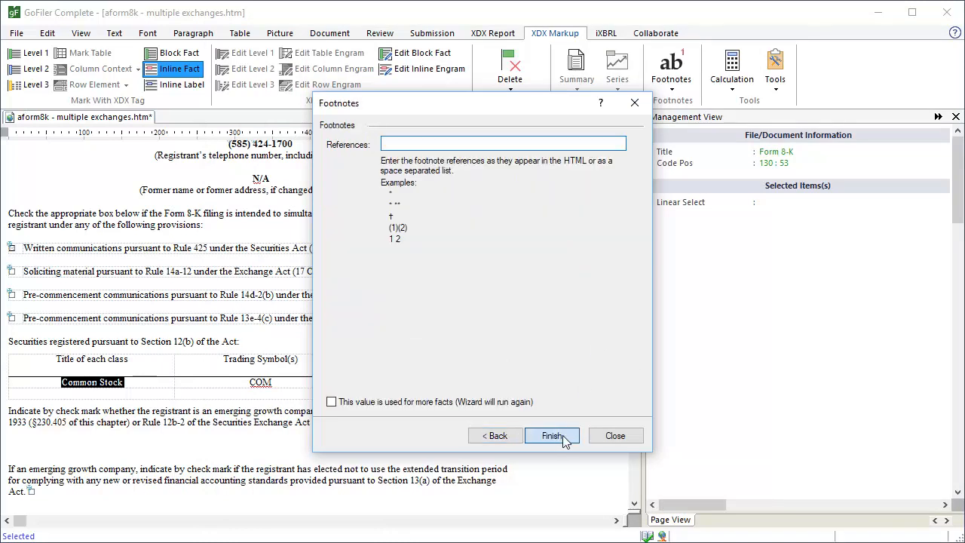
{"action": "left_click", "coordinate": [561, 437]}
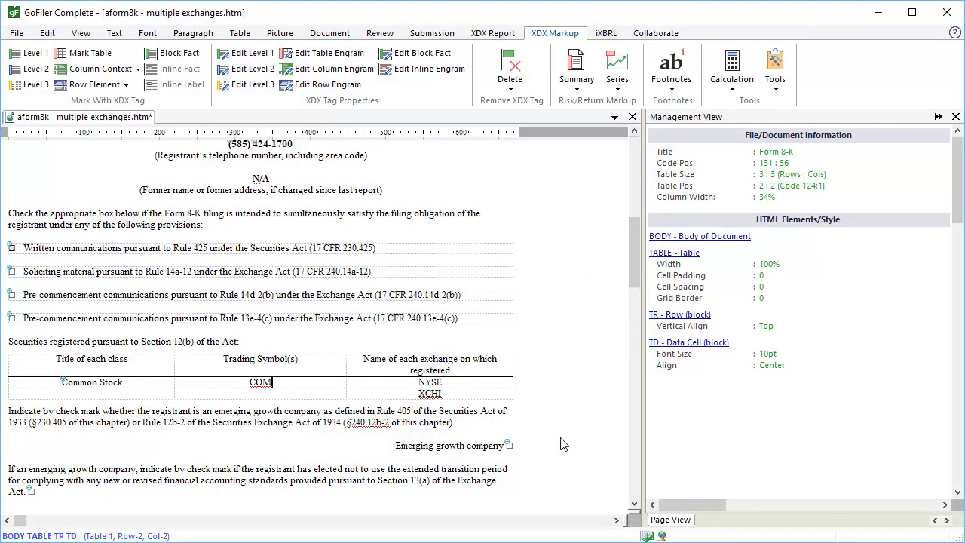
- Start an inline fact on the COM trading symbol using the recently used element dei:TradingSymbol
{"action": "double_click", "coordinate": [274, 384]}
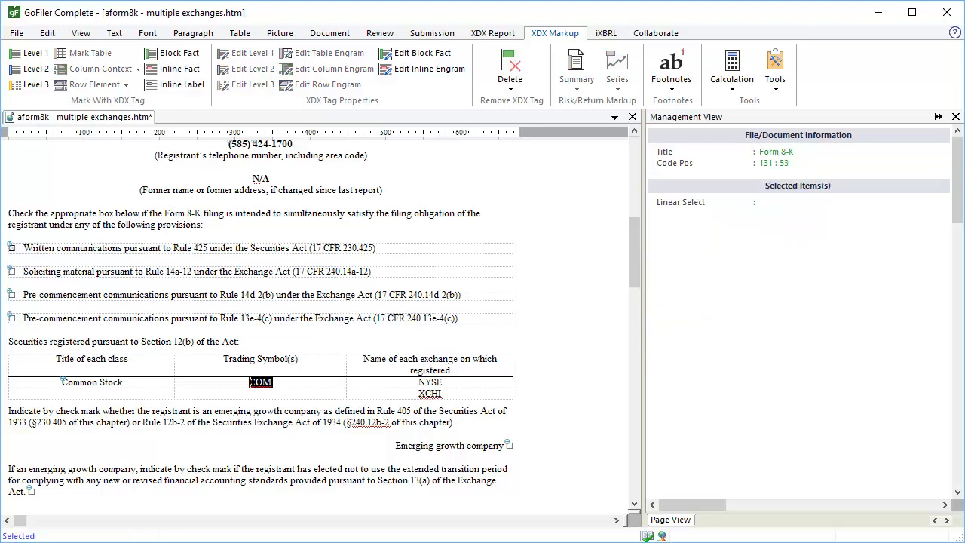
{"action": "left_click", "coordinate": [202, 76]}
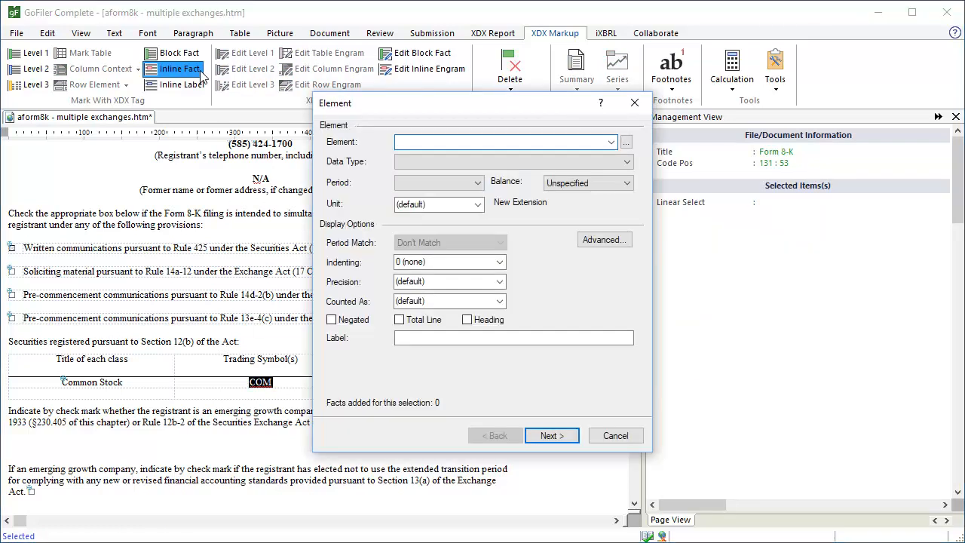
{"action": "left_click", "coordinate": [611, 145]}
{"action": "left_click", "coordinate": [586, 197]}
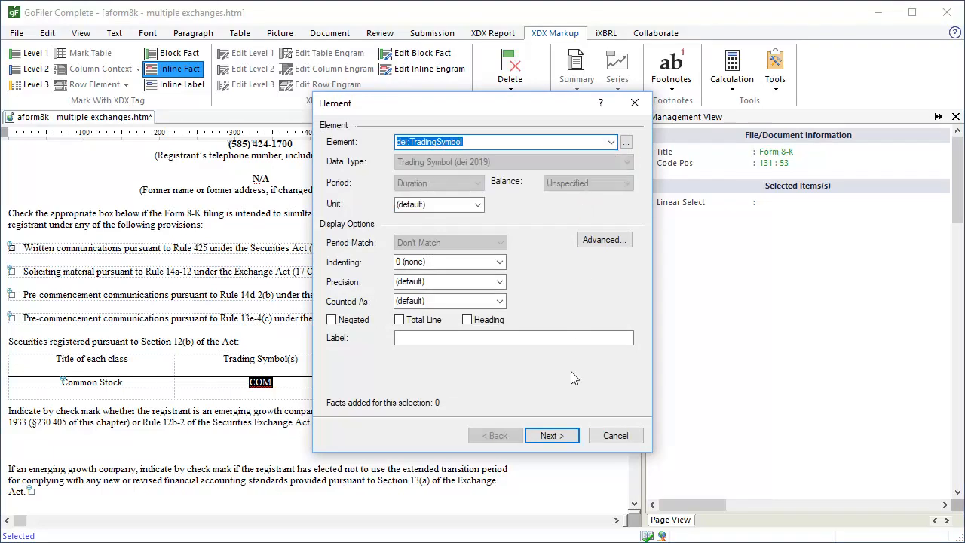
{"action": "left_click", "coordinate": [553, 436]}
- Assign the existing exch:XNYS context to the first COM fact and finish it without footnotes, marking the value as used for more facts
{"action": "left_click", "coordinate": [636, 146]}
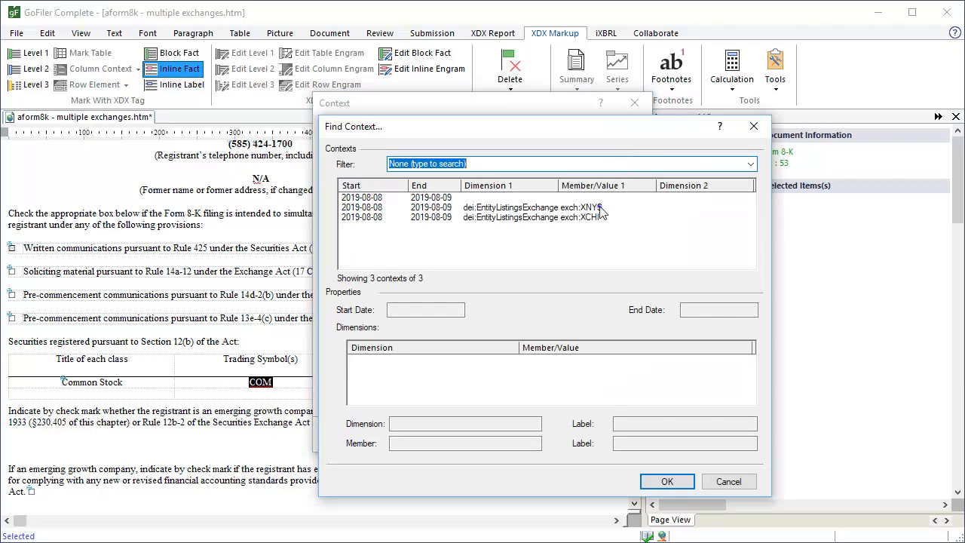
{"action": "left_click", "coordinate": [603, 208]}
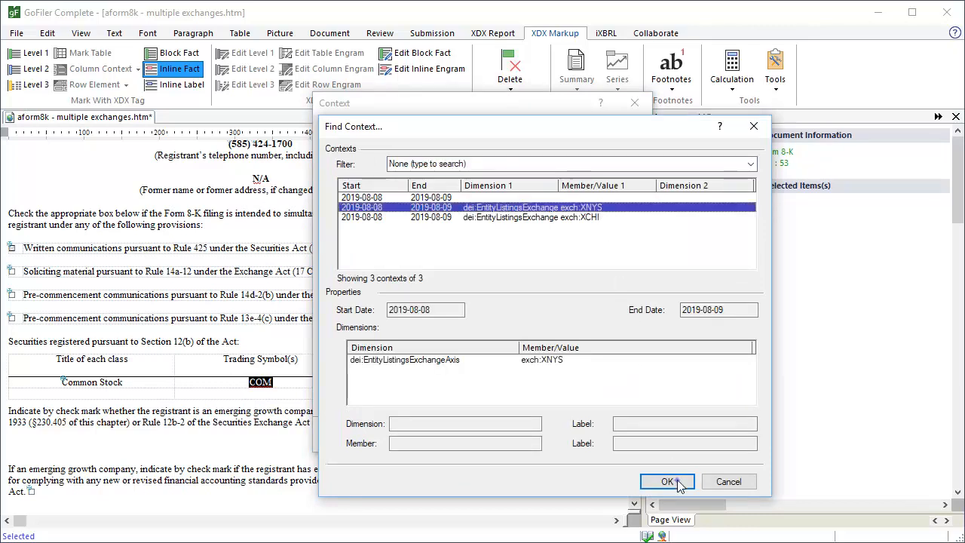
{"action": "left_click", "coordinate": [668, 482]}
{"action": "left_click", "coordinate": [563, 437]}
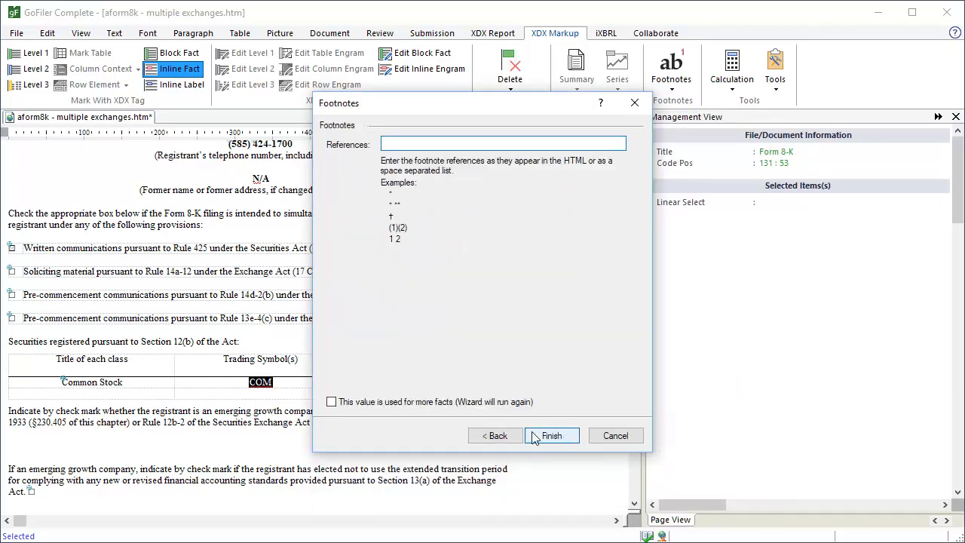
{"action": "left_click", "coordinate": [331, 403]}
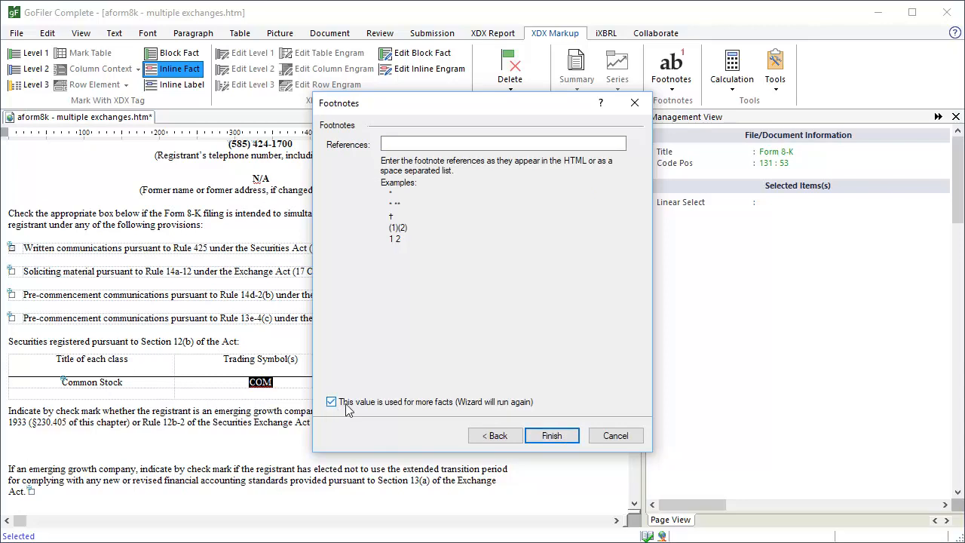
{"action": "left_click", "coordinate": [552, 436]}
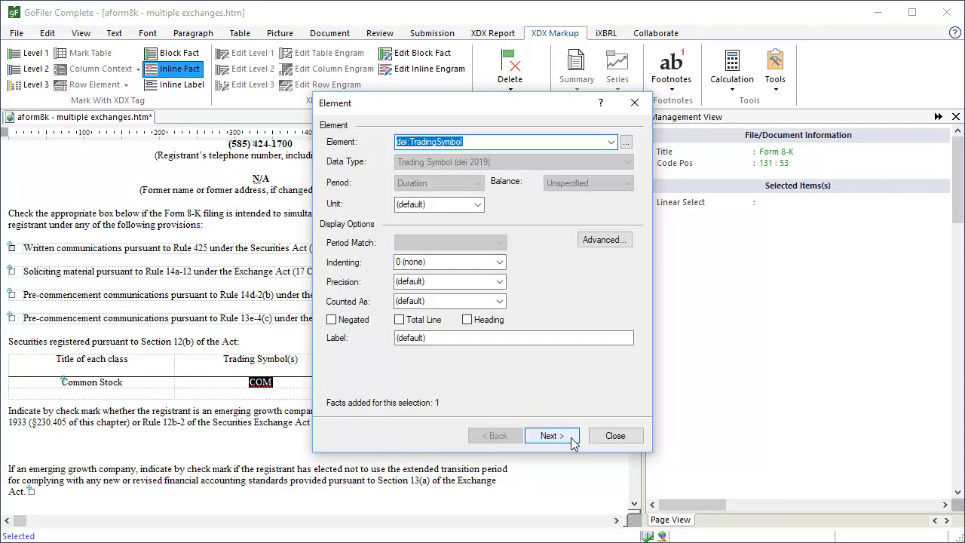
- Keep dei:TradingSymbol for the second COM fact, assign the existing exch:XCHI context, and finish without footnotes or further facts
{"action": "left_click", "coordinate": [571, 440]}
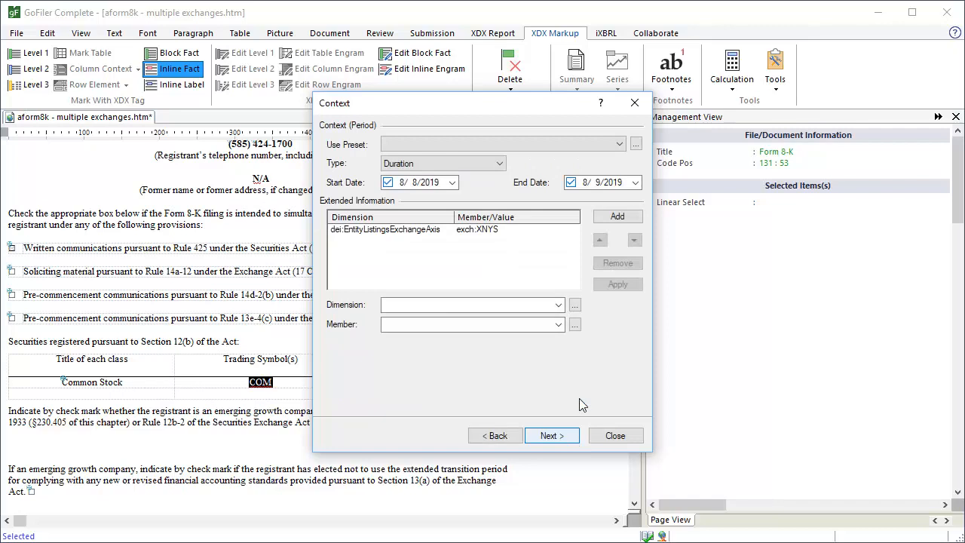
{"action": "left_click", "coordinate": [637, 146]}
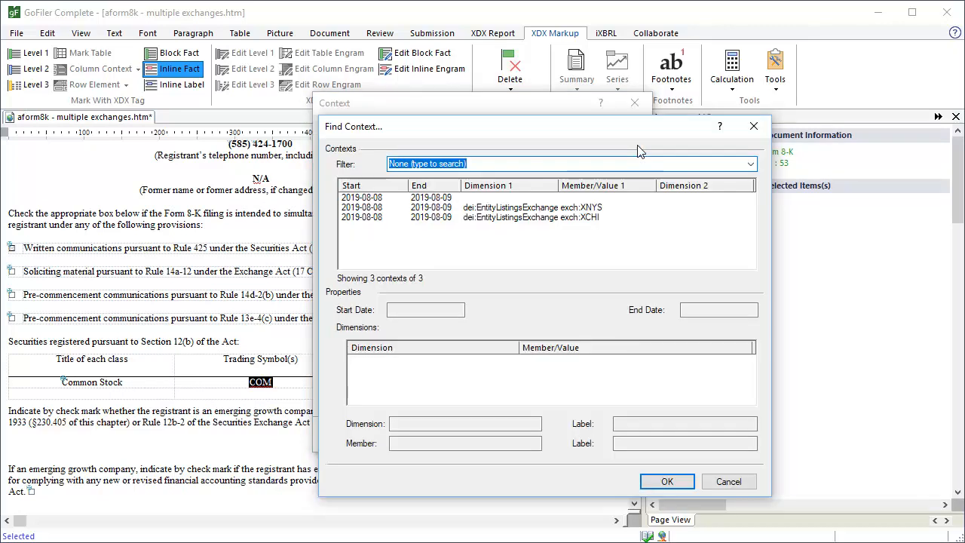
{"action": "left_click", "coordinate": [596, 218]}
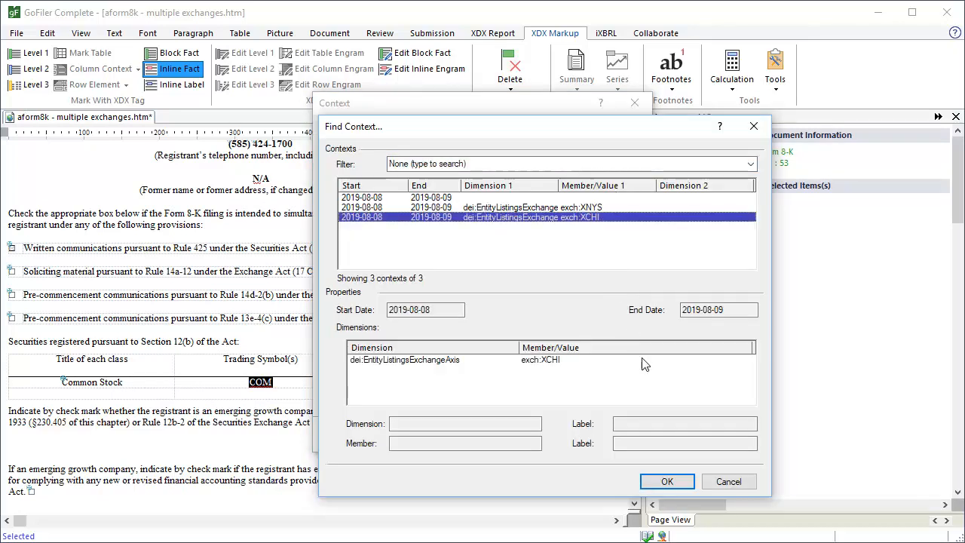
{"action": "left_click", "coordinate": [667, 481]}
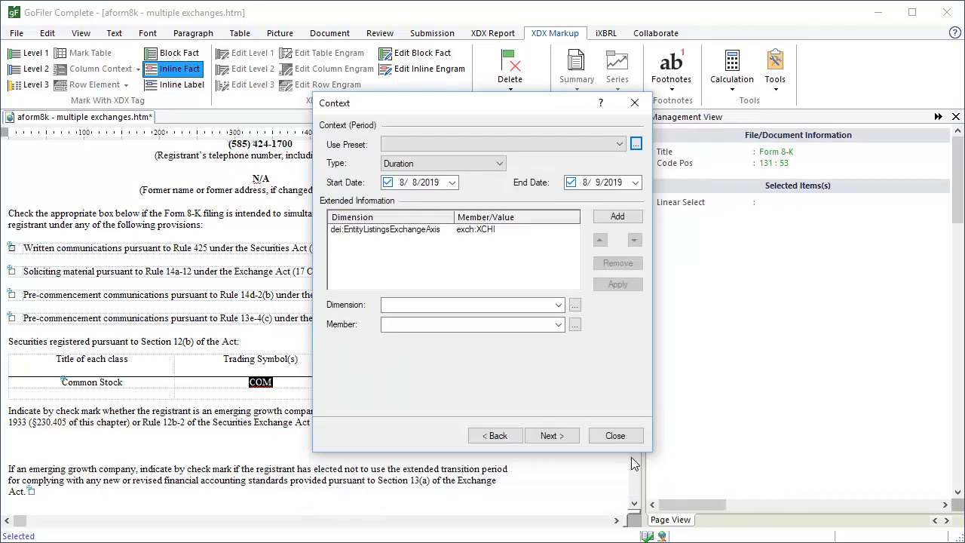
{"action": "left_click", "coordinate": [575, 436]}
{"action": "left_click", "coordinate": [551, 436]}
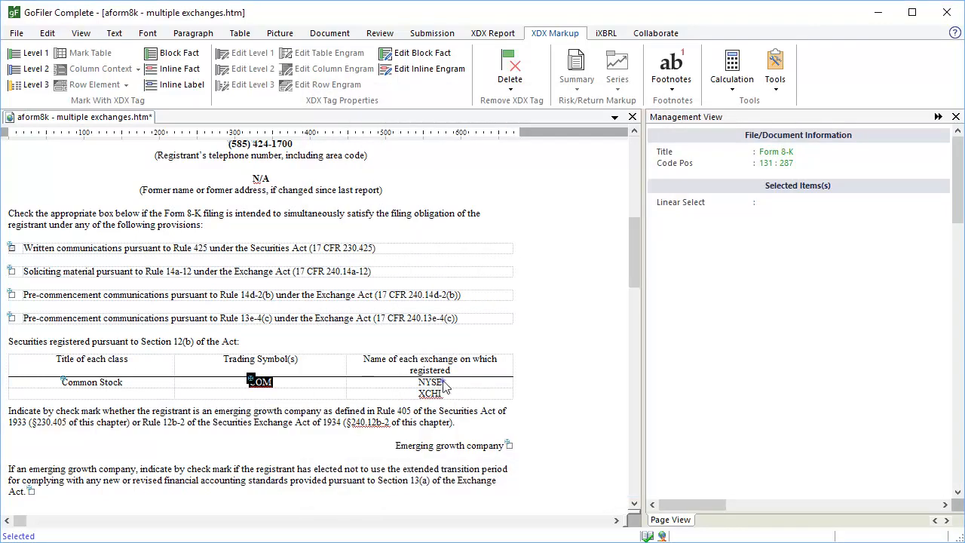
- Start an inline fact on the NYSE exchange name using the element dei:SecurityExchangeName
{"action": "left_click_drag", "start_coordinate": [443, 383], "coordinate": [418, 383]}
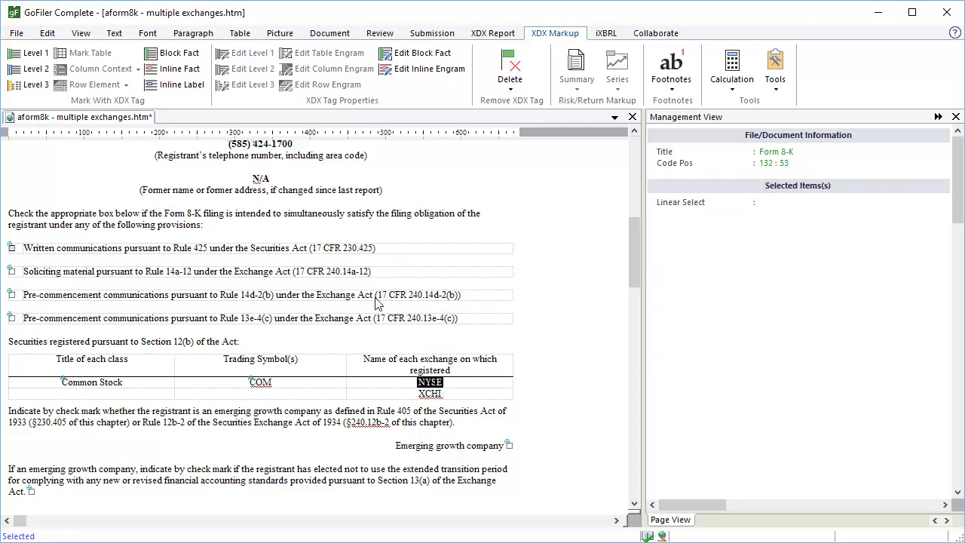
{"action": "left_click", "coordinate": [192, 72]}
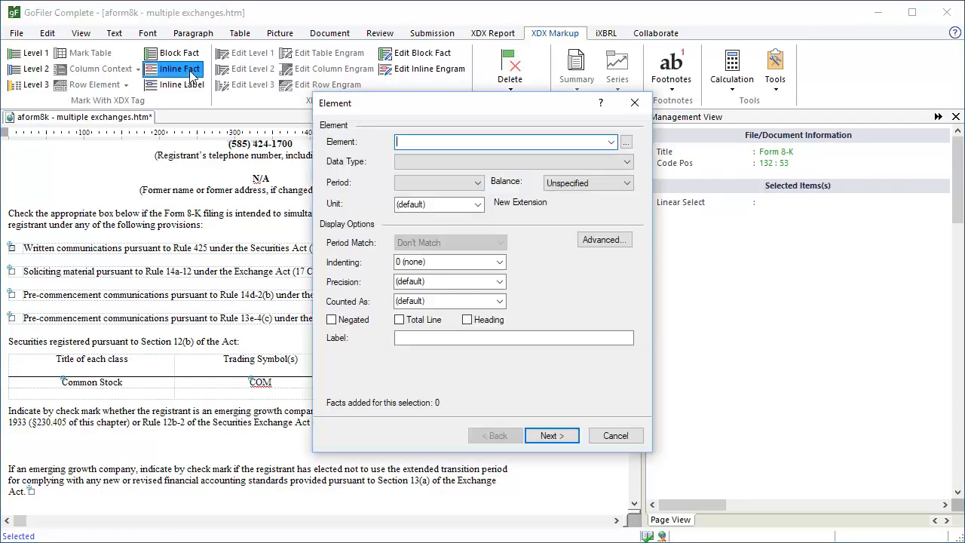
{"action": "left_click", "coordinate": [611, 143]}
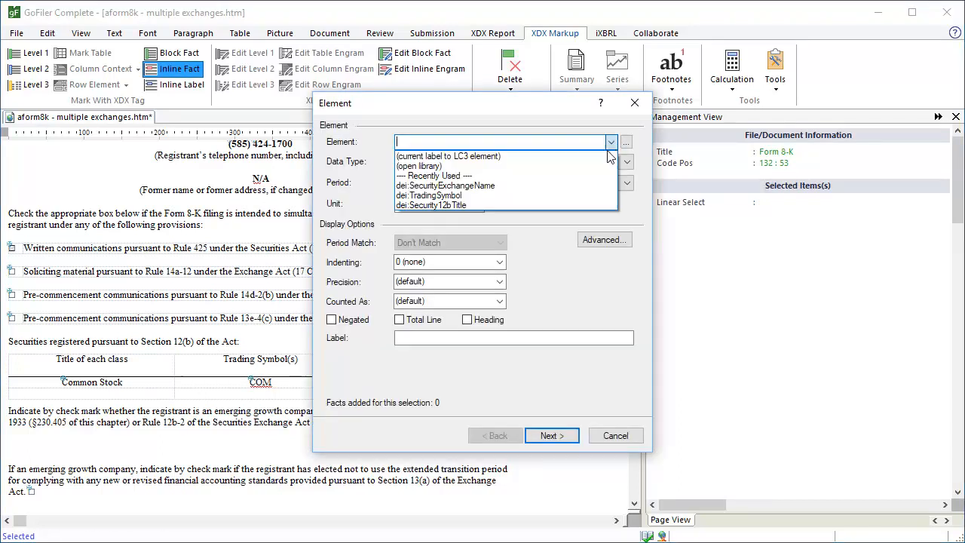
{"action": "left_click", "coordinate": [592, 186]}
{"action": "left_click", "coordinate": [566, 439]}
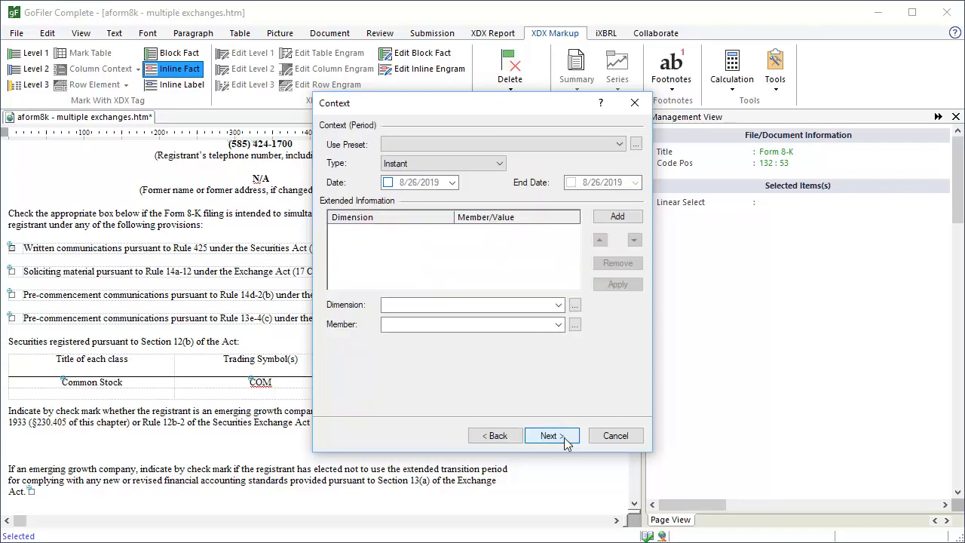
- Assign the existing exch:XNYS context to the NYSE fact and finish it without footnotes
{"action": "left_click", "coordinate": [636, 145]}
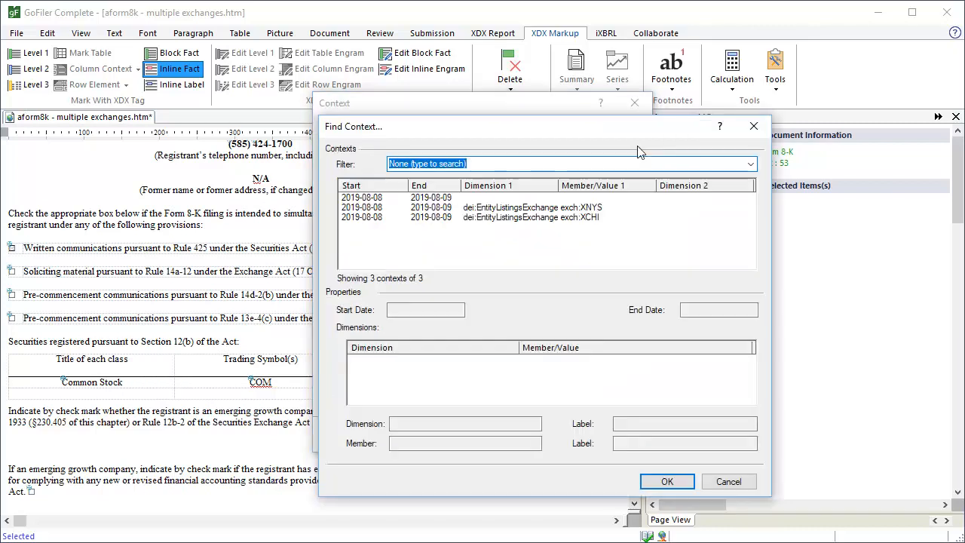
{"action": "left_click", "coordinate": [598, 208]}
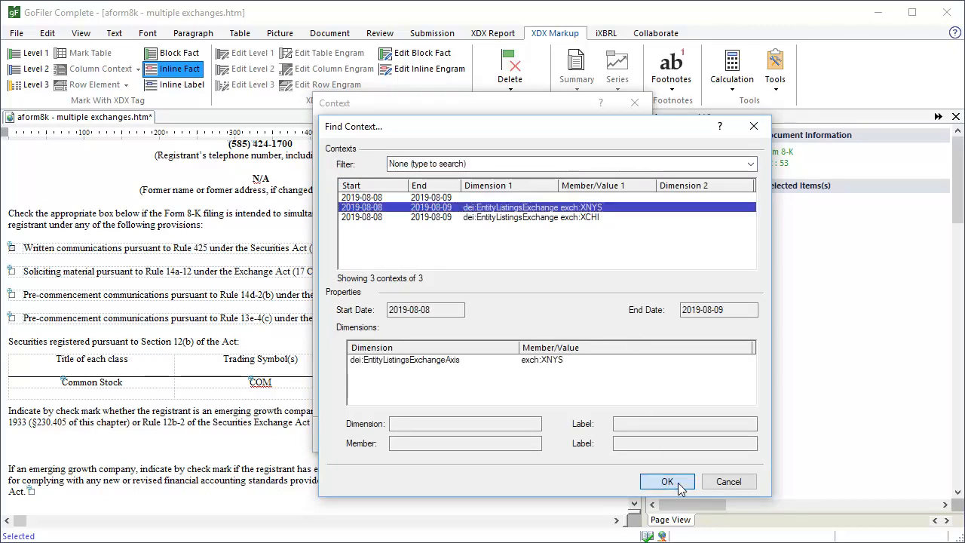
{"action": "left_click", "coordinate": [681, 487]}
{"action": "left_click", "coordinate": [571, 438]}
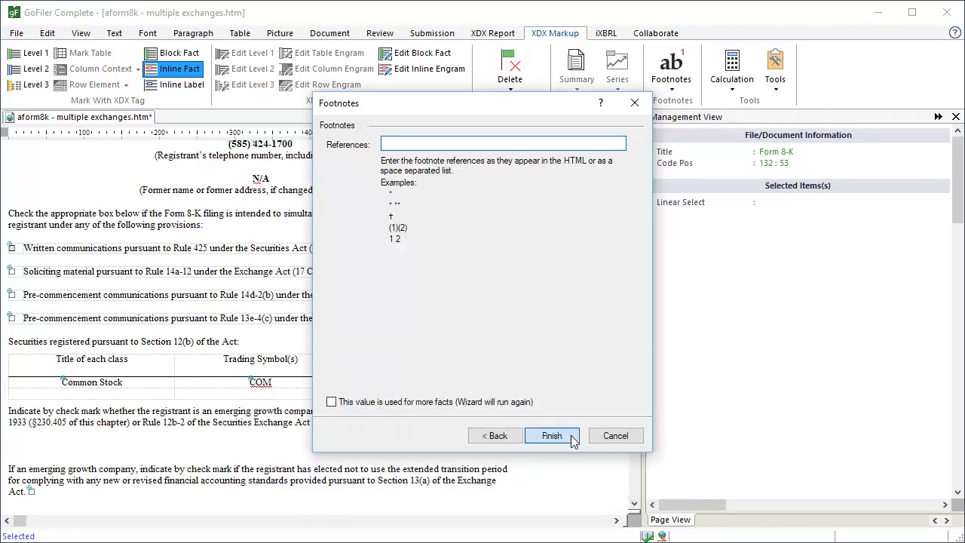
{"action": "left_click", "coordinate": [552, 436]}
- Start an inline fact on the XCHI exchange name using the element dei:SecurityExchangeName
{"action": "left_click_drag", "start_coordinate": [444, 398], "coordinate": [416, 393]}
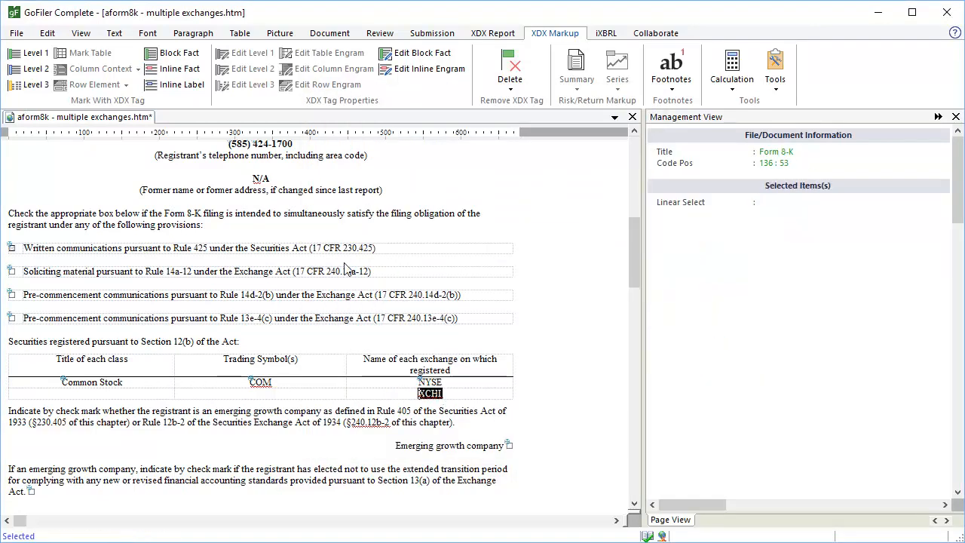
{"action": "left_click", "coordinate": [181, 68]}
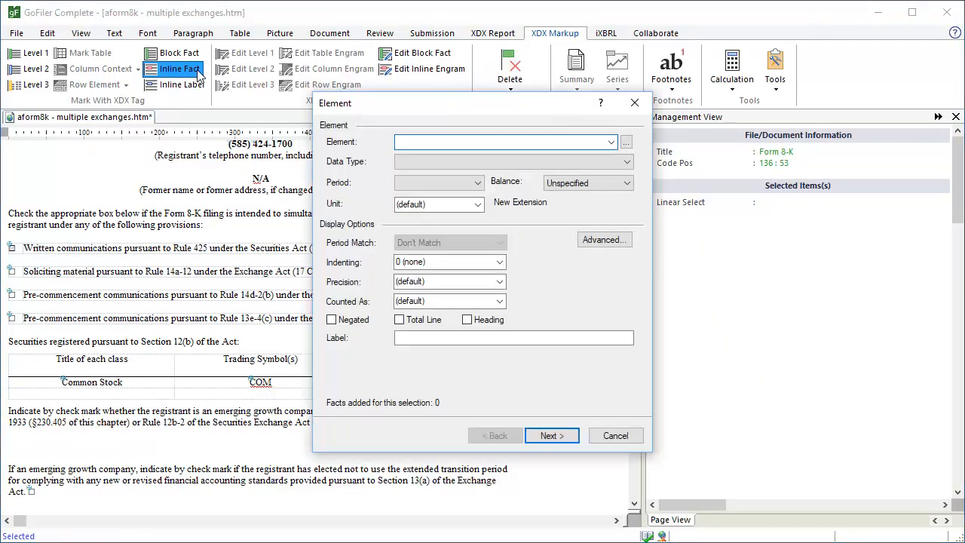
{"action": "left_click", "coordinate": [612, 142]}
{"action": "left_click", "coordinate": [596, 185]}
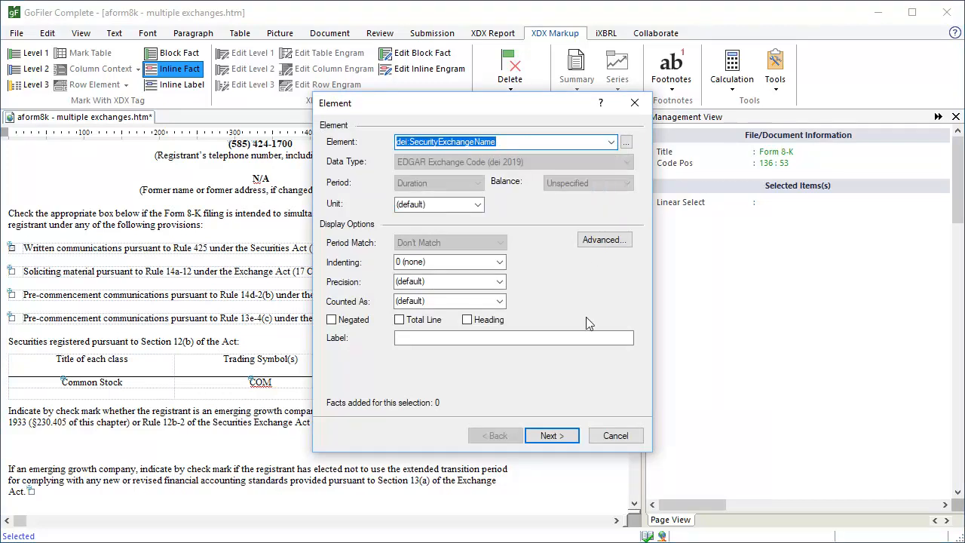
{"action": "left_click", "coordinate": [573, 435]}
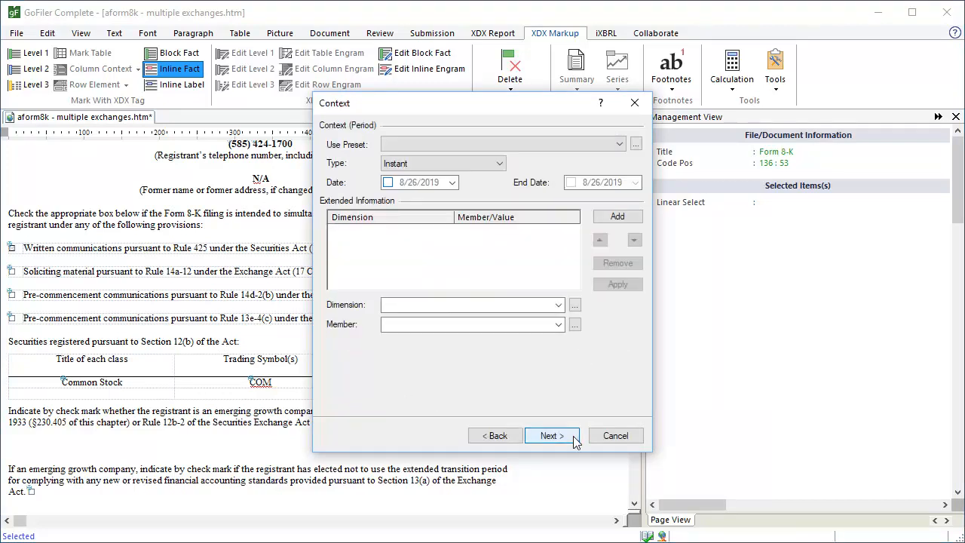
- Assign the existing exch:XCHI context to the XCHI exchange name fact and finish it without footnotes
{"action": "left_click", "coordinate": [637, 143]}
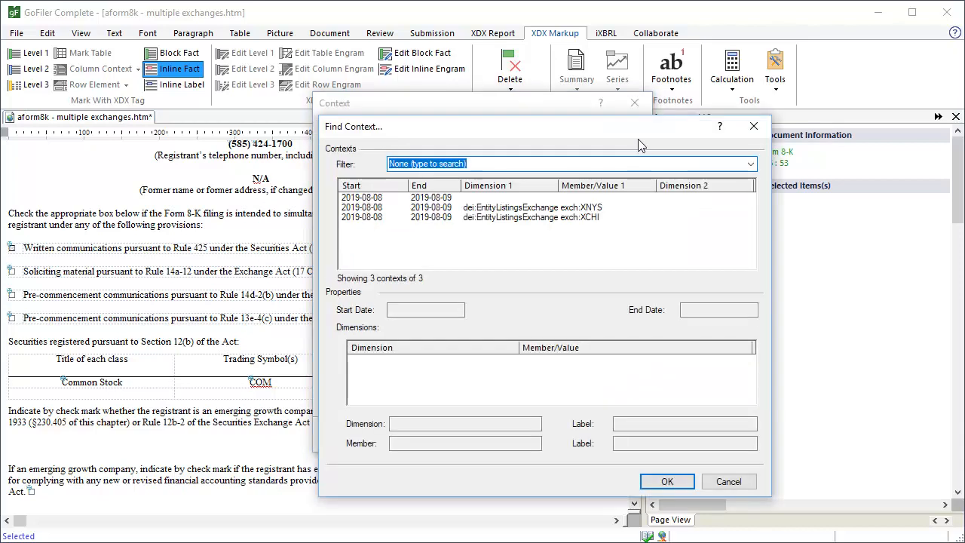
{"action": "left_click", "coordinate": [596, 217]}
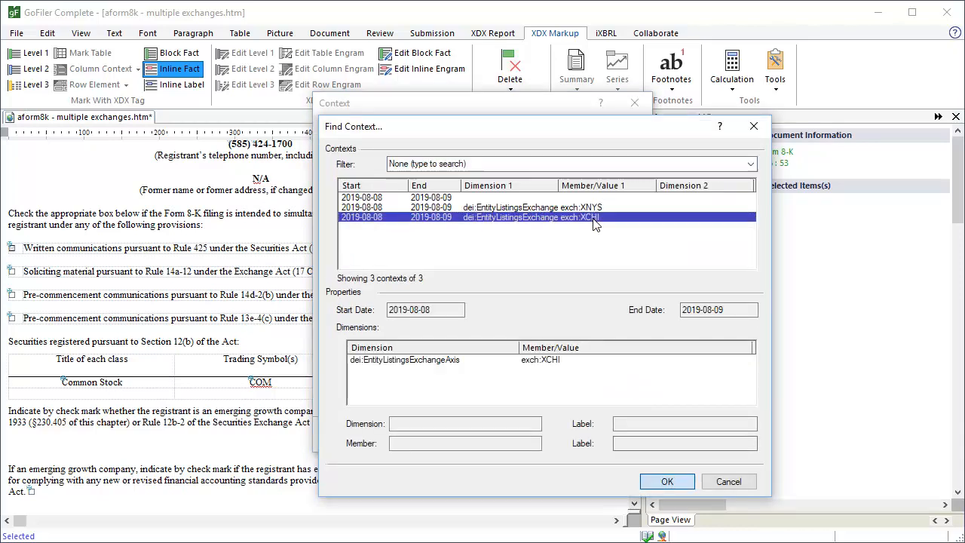
{"action": "left_click", "coordinate": [667, 481]}
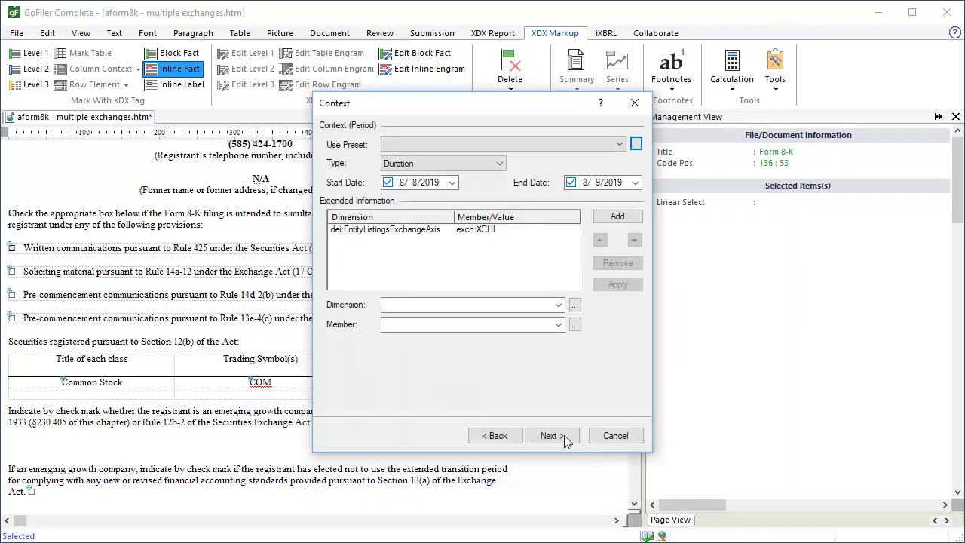
{"action": "left_click", "coordinate": [557, 436]}
{"action": "left_click", "coordinate": [556, 436]}
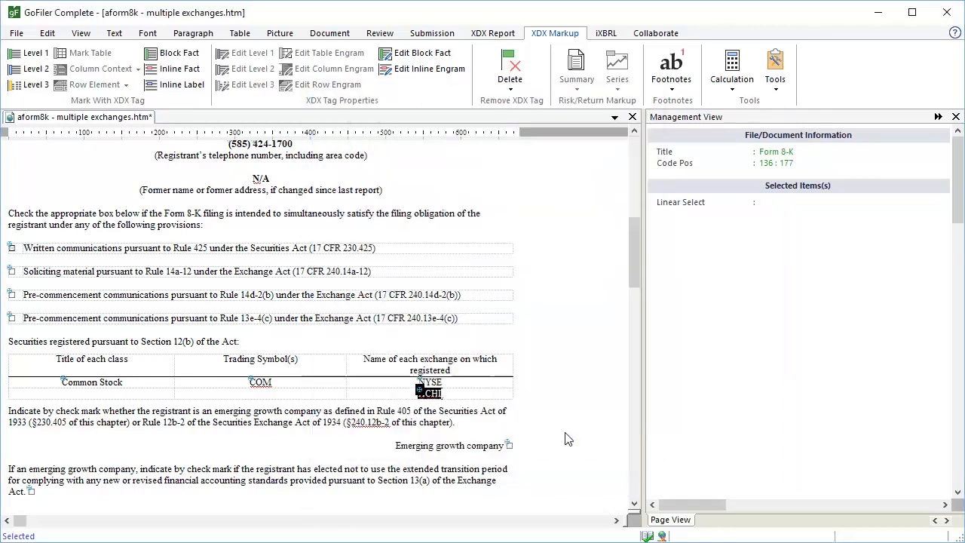
{"action": "left_click", "coordinate": [446, 398]}
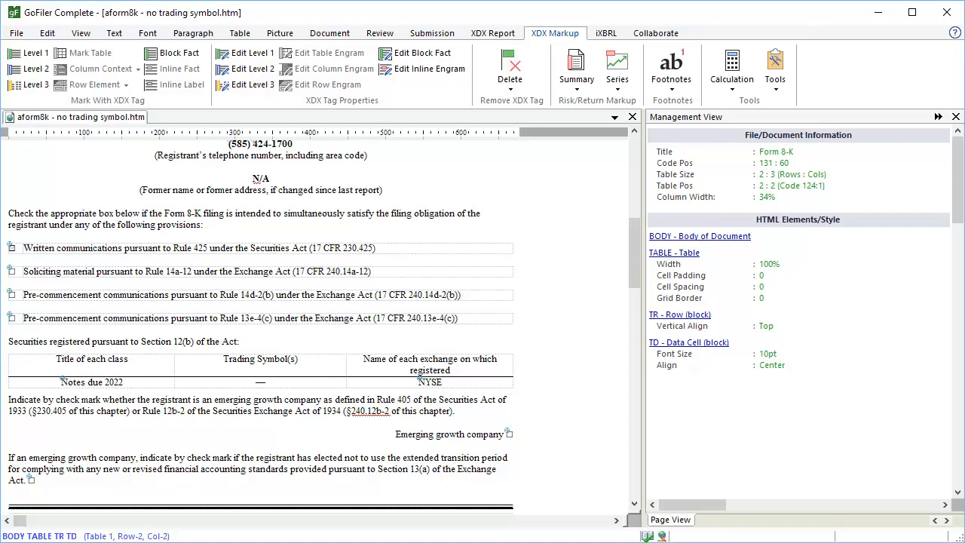
- Start an inline fact on the dash in the Trading Symbol(s) column for Notes due 2022, with the element NoTradingSymbolFlag
{"action": "double_click", "coordinate": [261, 383]}
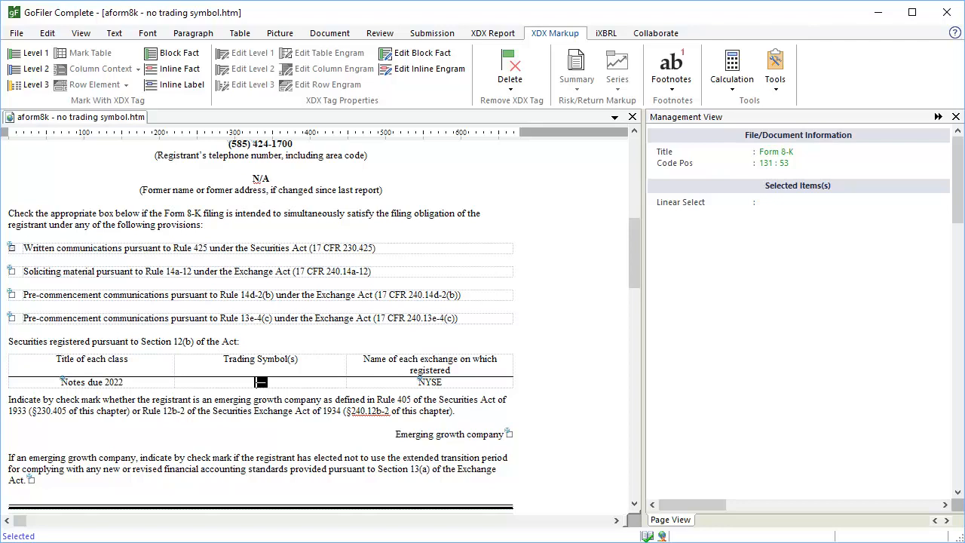
{"action": "left_click", "coordinate": [200, 70]}
{"action": "type", "text": "N"}
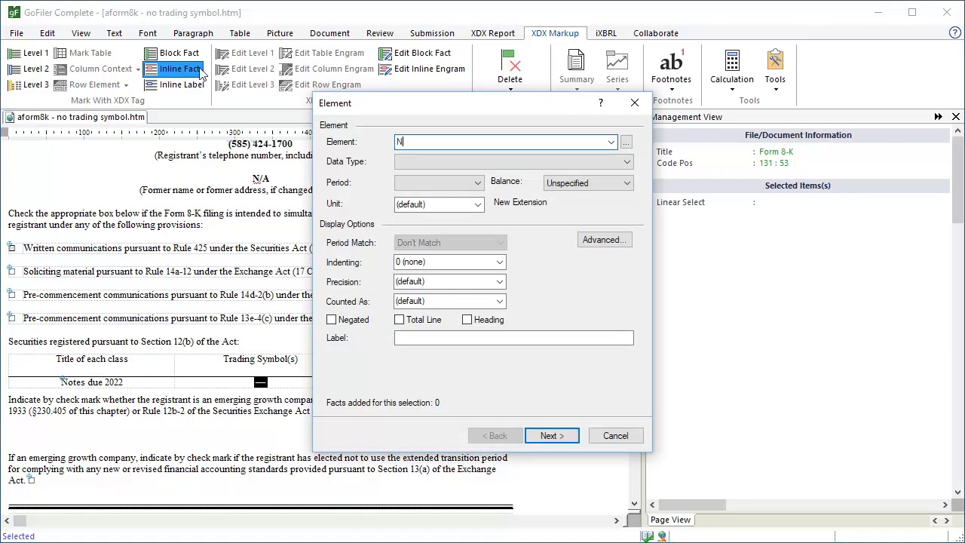
{"action": "type", "text": "oTradingSymbolFlag"}
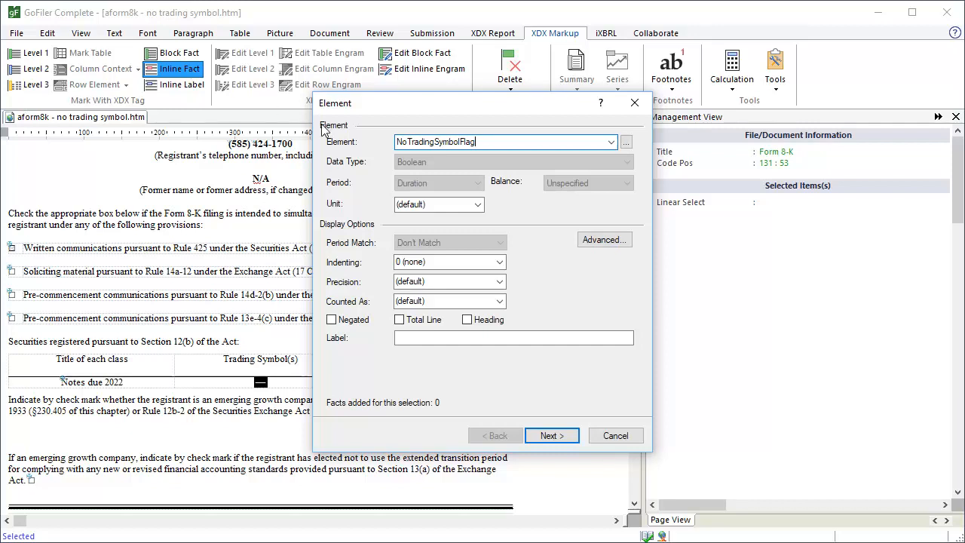
- In the element's advanced display options, force the NoTradingSymbolFlag fact hidden with the value true
{"action": "left_click", "coordinate": [588, 246]}
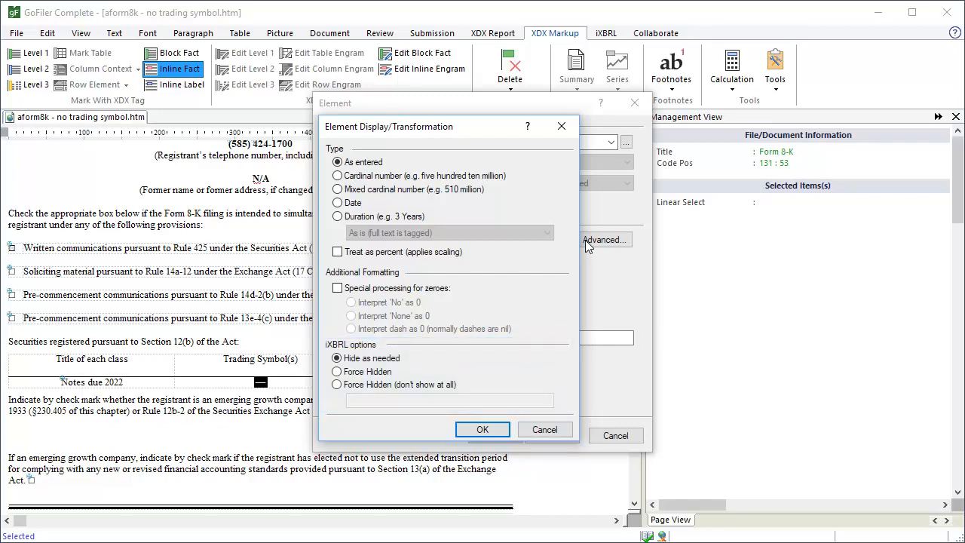
{"action": "left_click", "coordinate": [338, 373]}
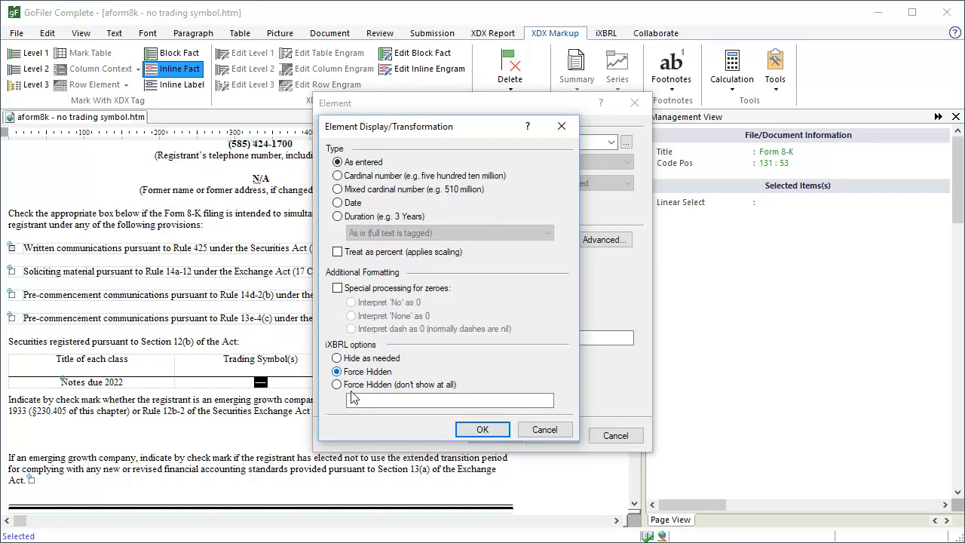
{"action": "left_click", "coordinate": [357, 403]}
{"action": "type", "text": "true"}
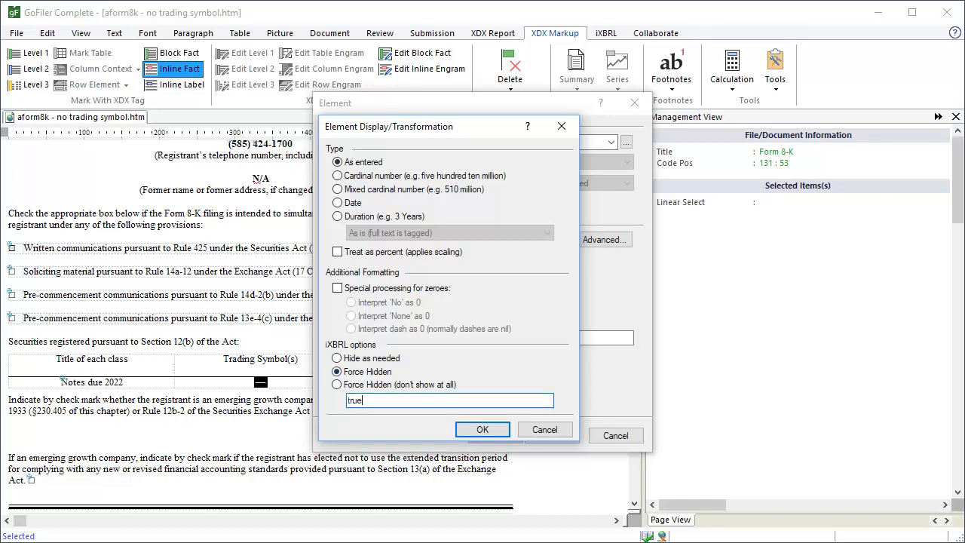
{"action": "left_click", "coordinate": [481, 433]}
- Assign the existing 2019-08-08 to 2019-08-09 context to the dash fact and finish it without footnotes
{"action": "left_click", "coordinate": [566, 437]}
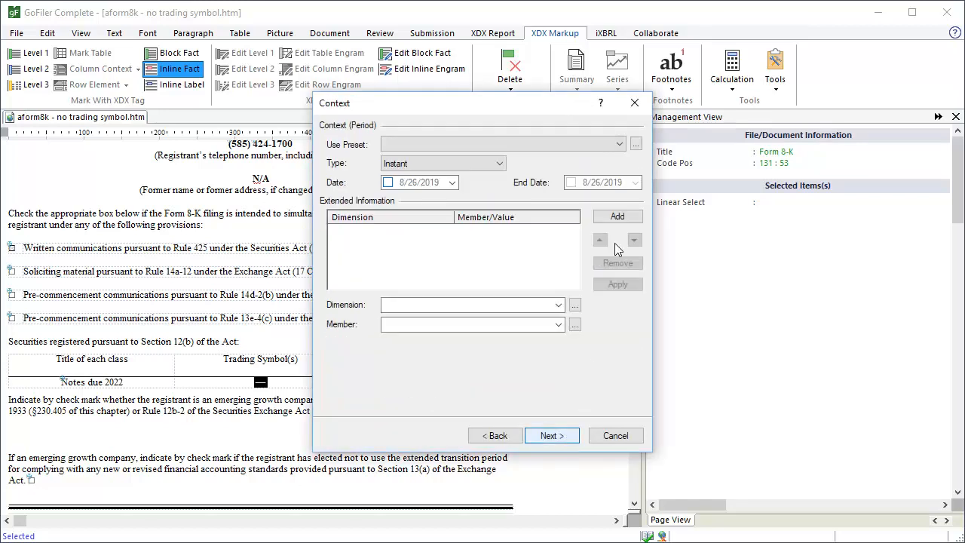
{"action": "left_click", "coordinate": [636, 144]}
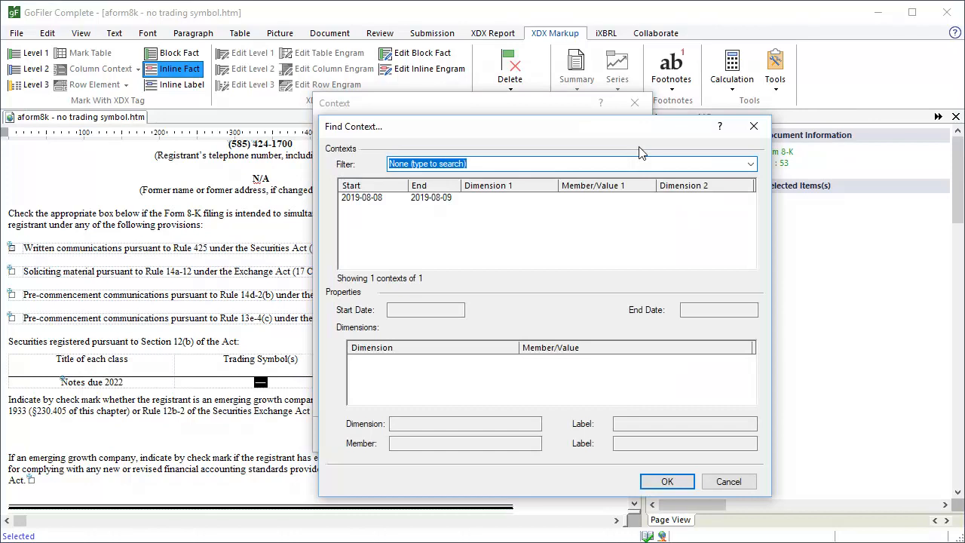
{"action": "left_click", "coordinate": [444, 198]}
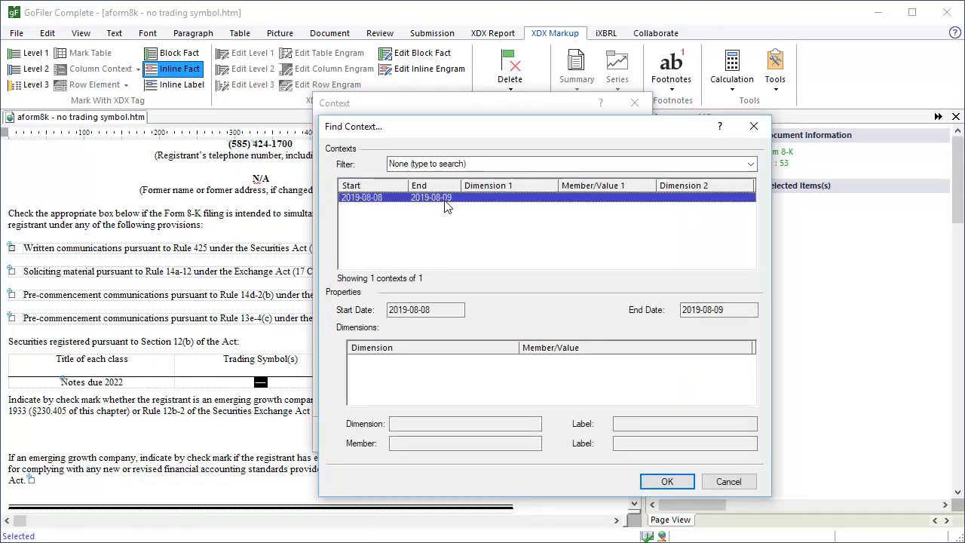
{"action": "left_click", "coordinate": [677, 485]}
{"action": "left_click", "coordinate": [572, 441]}
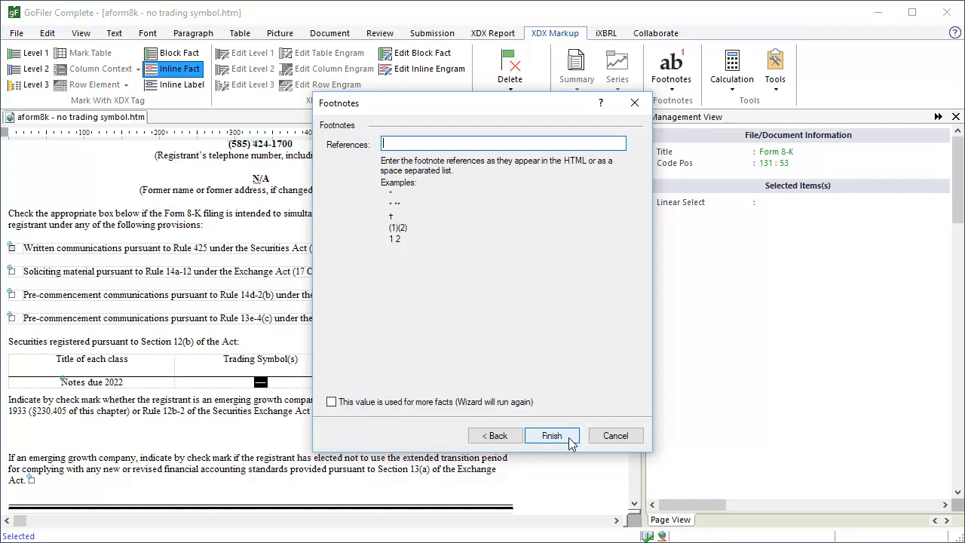
{"action": "left_click", "coordinate": [566, 438]}
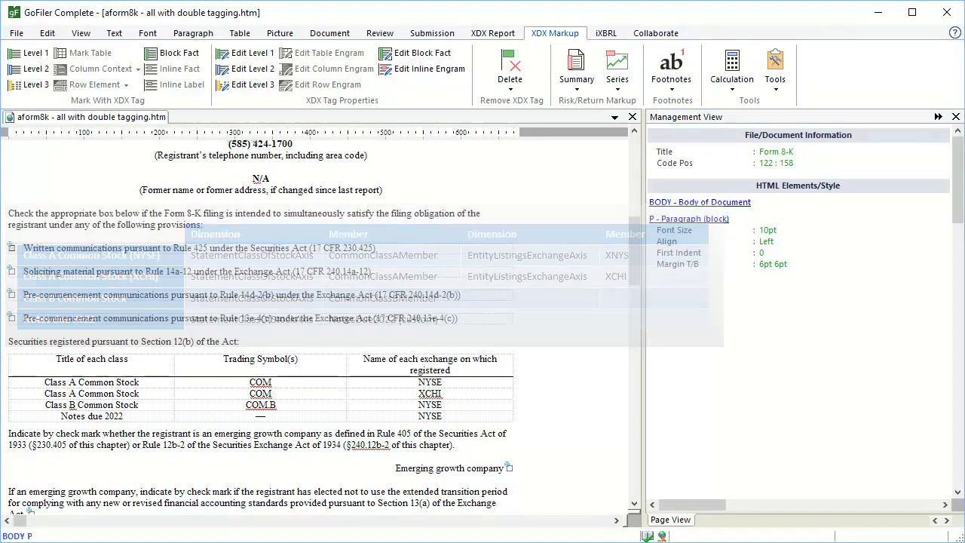
- In the double-tagging document, start an inline fact on the first Class A Common Stock title with the element dei:Security12bTitle
{"action": "left_click_drag", "start_coordinate": [141, 383], "coordinate": [115, 383]}
{"action": "left_click_drag", "start_coordinate": [98, 382], "coordinate": [44, 382]}
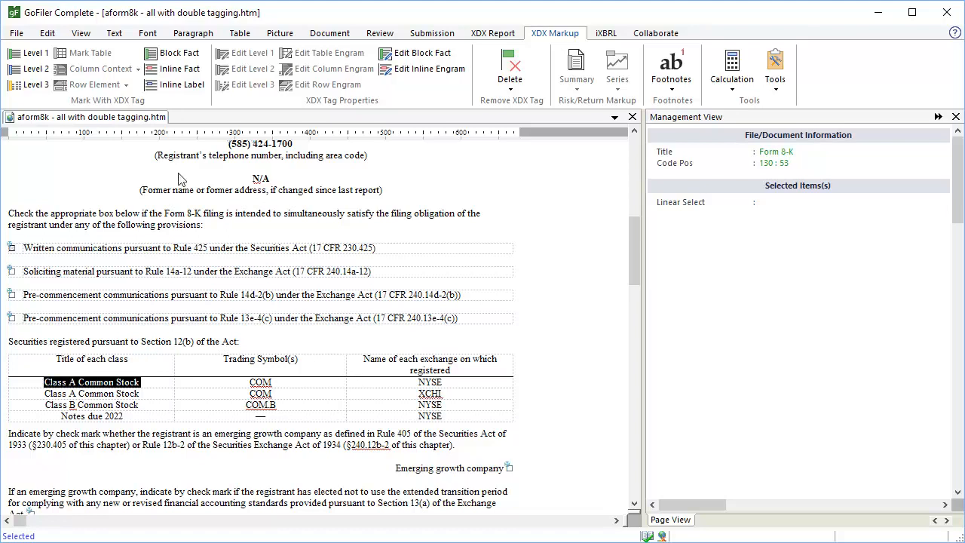
{"action": "left_click", "coordinate": [181, 69]}
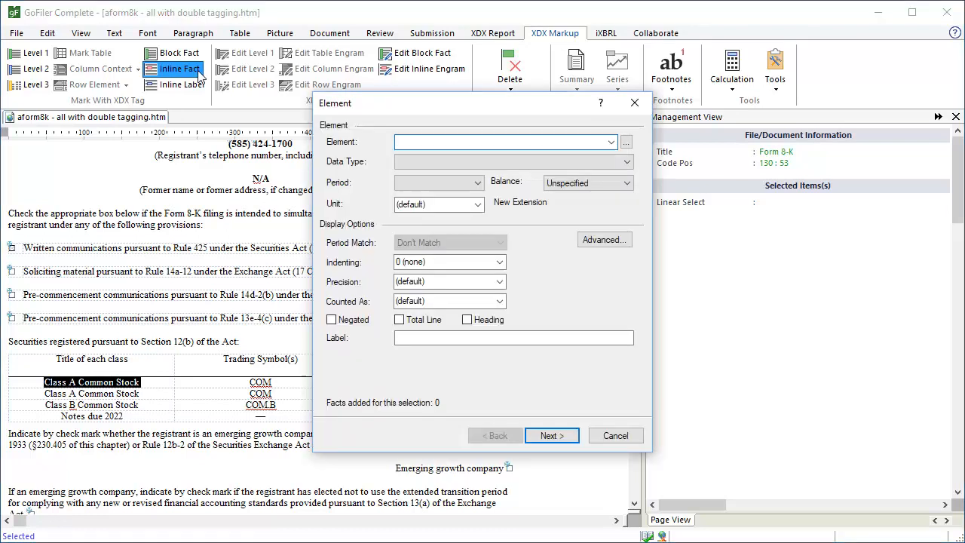
{"action": "left_click", "coordinate": [611, 142]}
{"action": "left_click", "coordinate": [576, 215]}
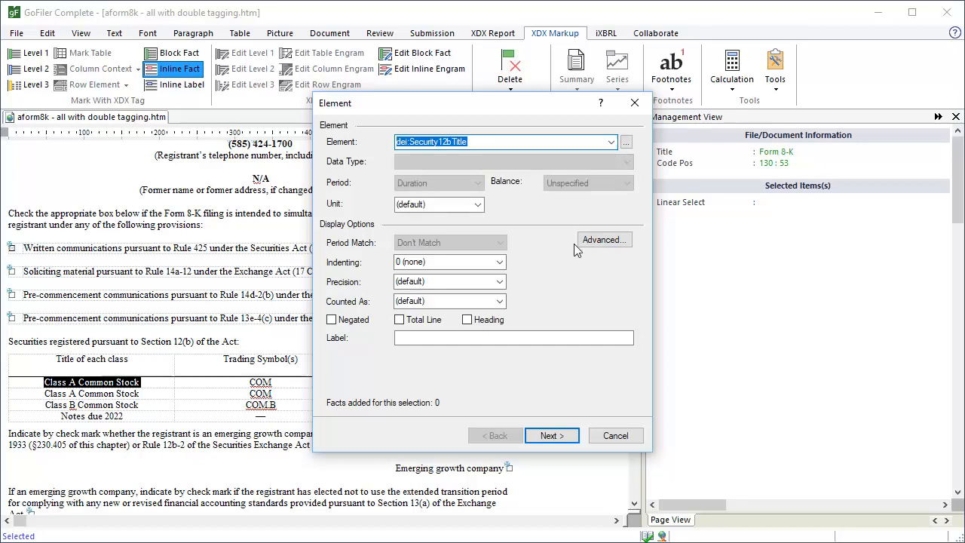
{"action": "left_click", "coordinate": [570, 437]}
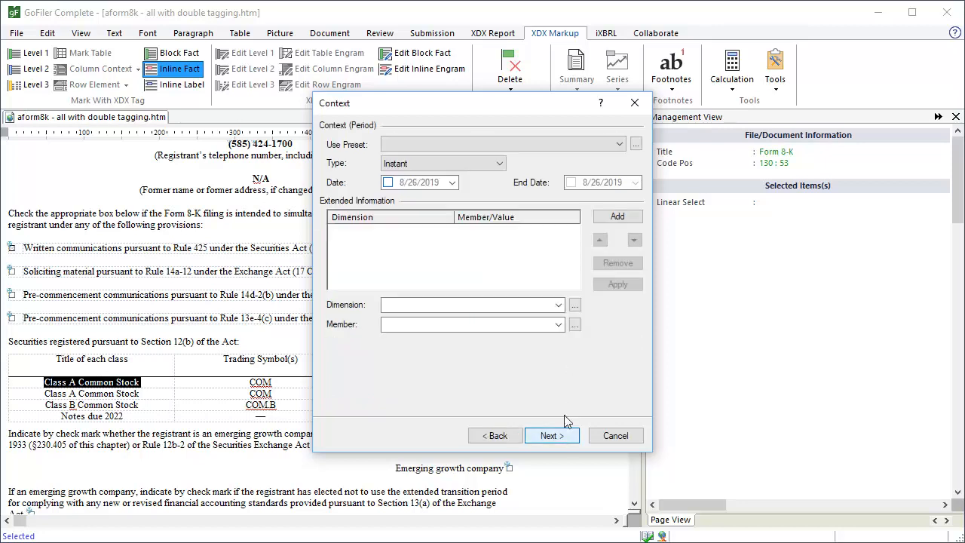
- Set the fact's context to a duration from 8/8/2019 to 8/9/2019
{"action": "left_click", "coordinate": [500, 164]}
{"action": "left_click", "coordinate": [491, 177]}
{"action": "left_click", "coordinate": [453, 182]}
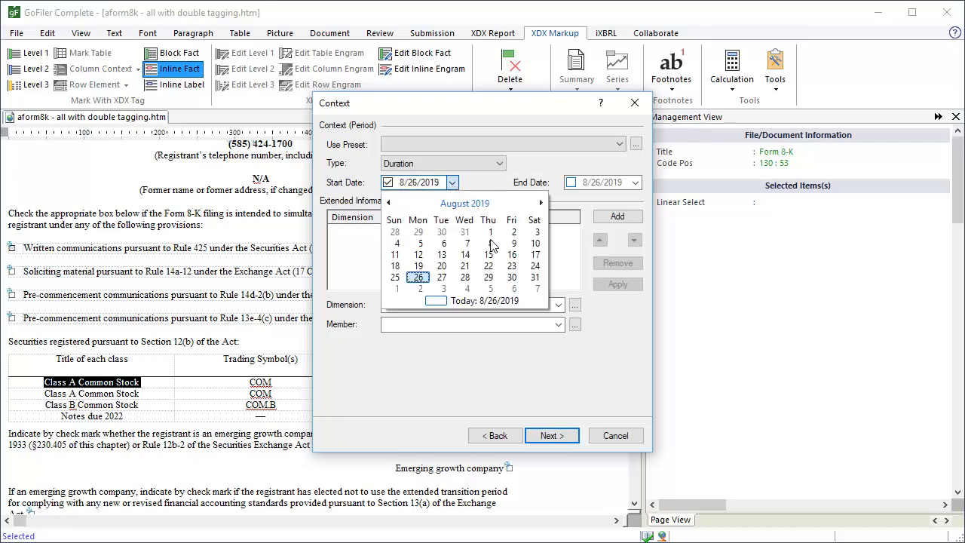
{"action": "left_click", "coordinate": [488, 242]}
{"action": "left_click", "coordinate": [635, 182]}
{"action": "left_click", "coordinate": [695, 244]}
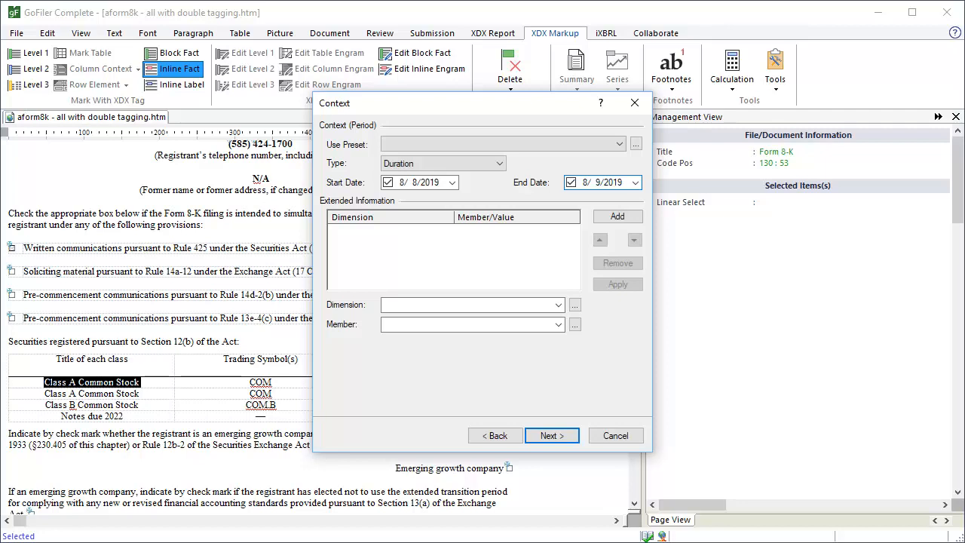
- Search the element library for class of stock dimensions and choose StatementClassOfStockAxis as the context's dimension
{"action": "left_click", "coordinate": [576, 310]}
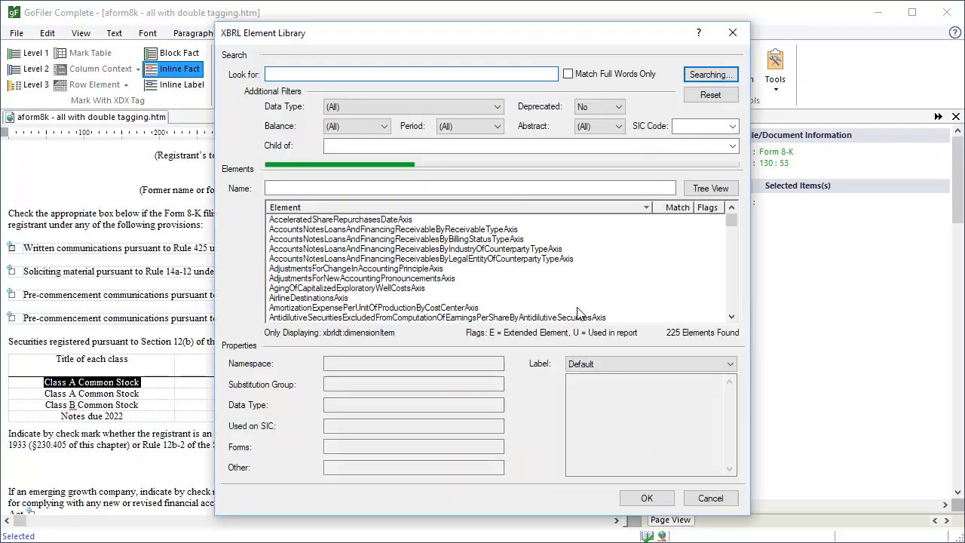
{"action": "type", "text": "class of st"}
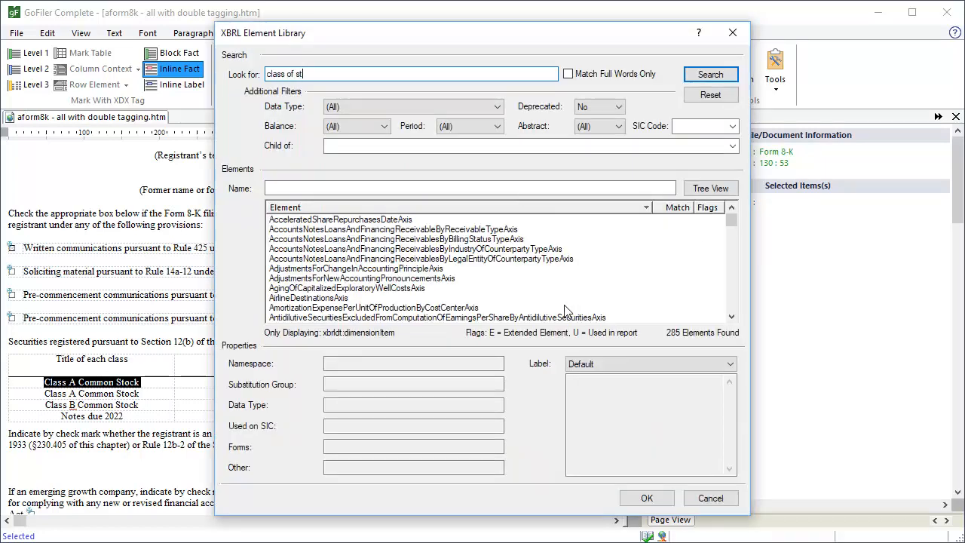
{"action": "type", "text": "ock"}
{"action": "left_click", "coordinate": [696, 74]}
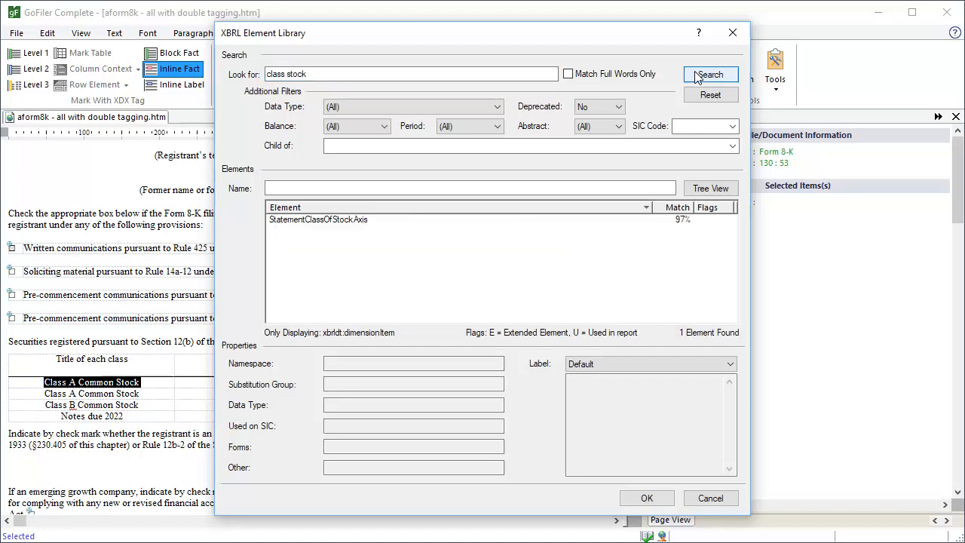
{"action": "left_click", "coordinate": [360, 218]}
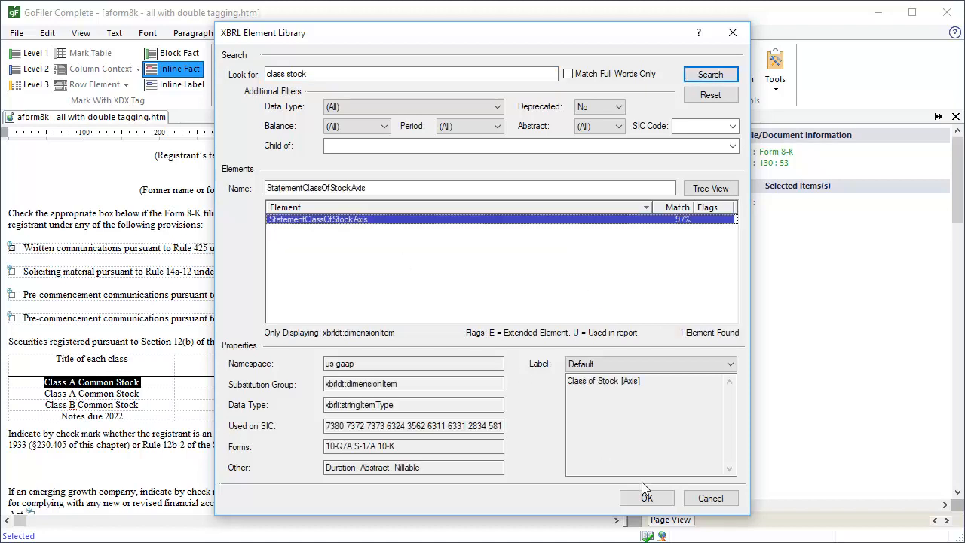
{"action": "left_click", "coordinate": [663, 502]}
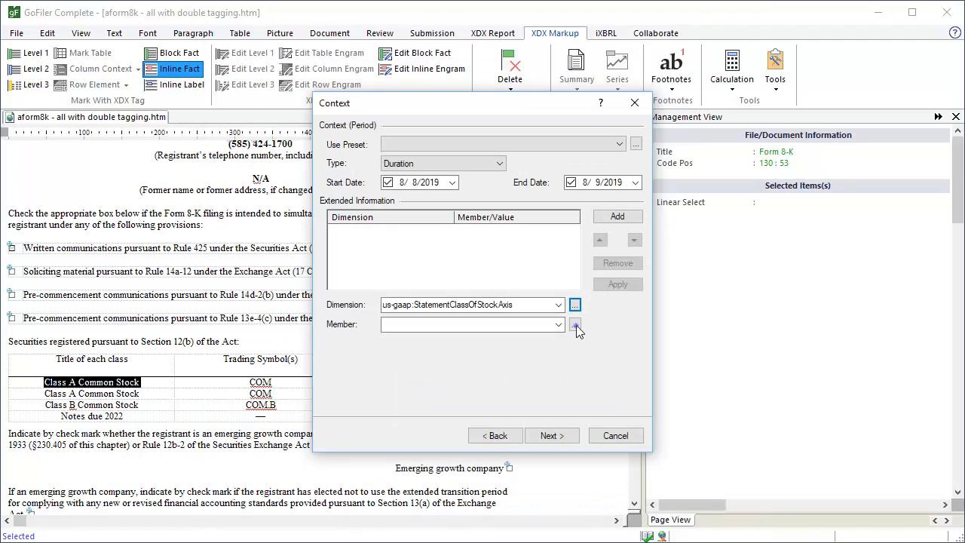
- Find CommonClassAMember in the element library as the member and add the class of stock pair to the context
{"action": "left_click", "coordinate": [576, 325]}
{"action": "type", "text": "class a common"}
{"action": "left_click", "coordinate": [700, 79]}
{"action": "left_click", "coordinate": [345, 230]}
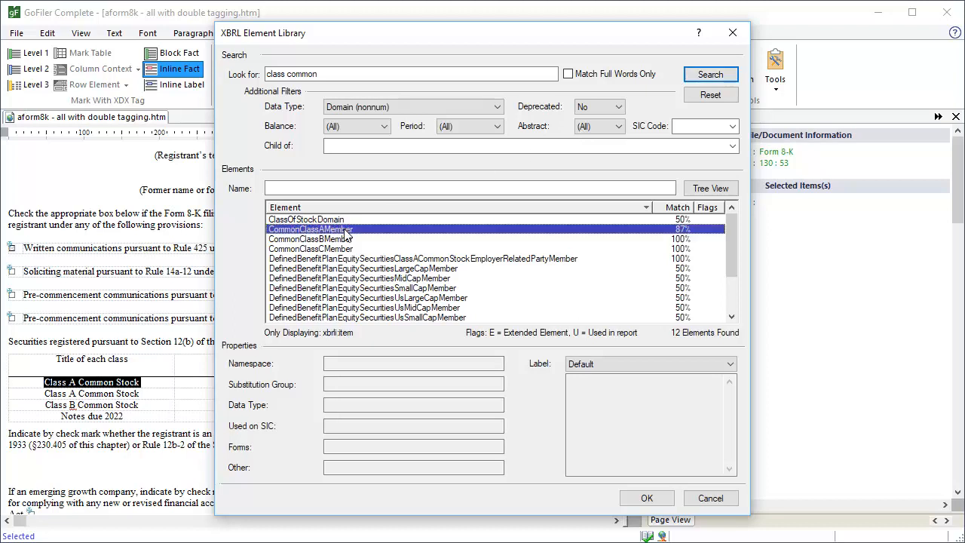
{"action": "left_click", "coordinate": [647, 498]}
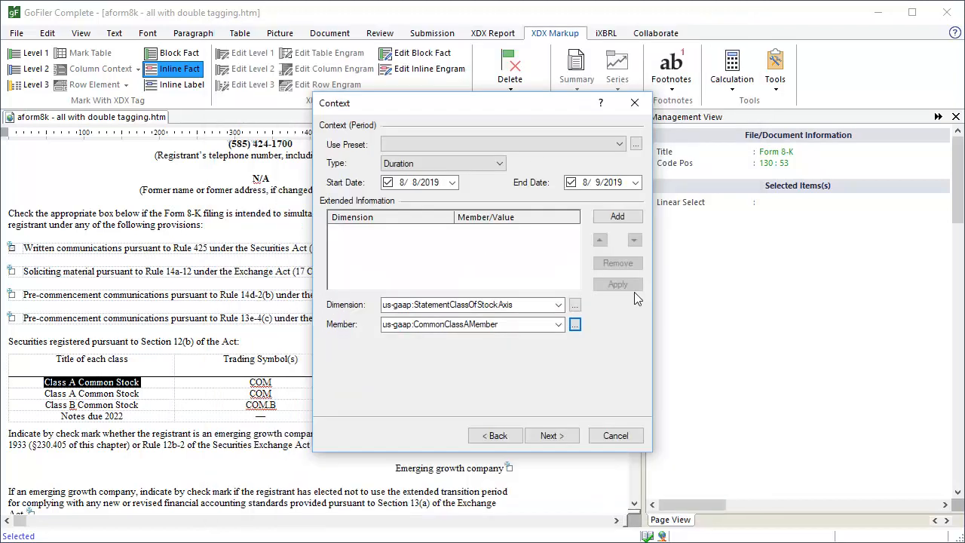
{"action": "left_click", "coordinate": [626, 219]}
- Search the dimension elements for "listings" and choose EntityListingsExchangeAxis as the second dimension
{"action": "left_click", "coordinate": [575, 309]}
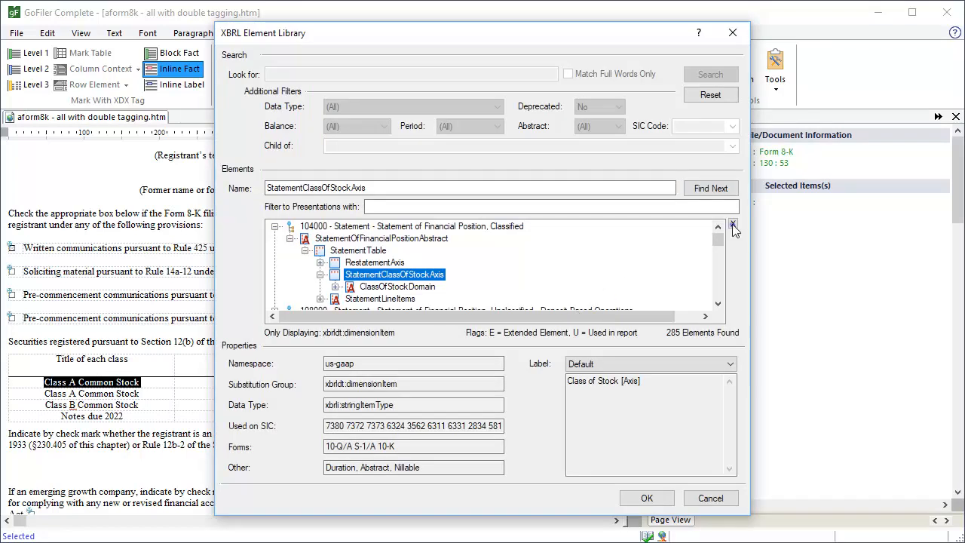
{"action": "left_click", "coordinate": [732, 225]}
{"action": "left_click", "coordinate": [268, 74]}
{"action": "type", "text": "listings"}
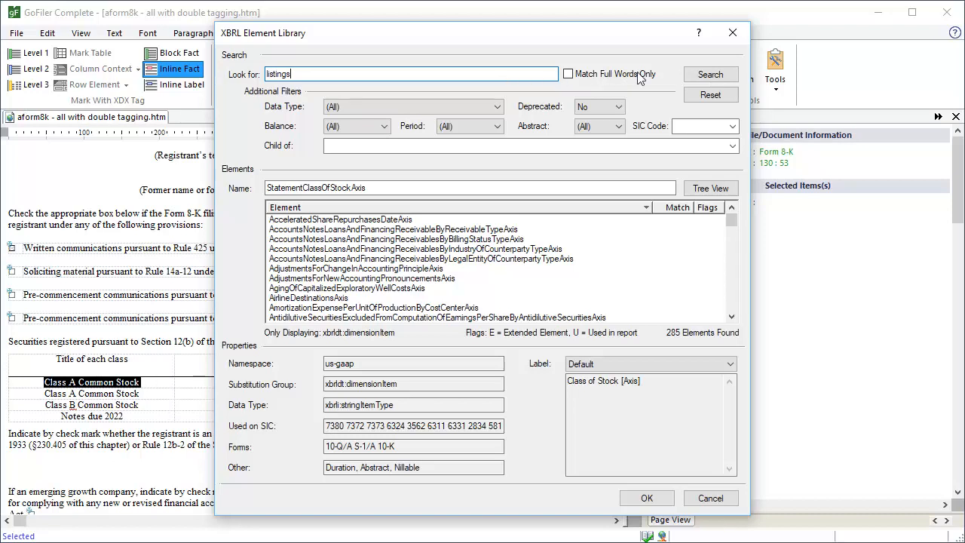
{"action": "left_click", "coordinate": [692, 75]}
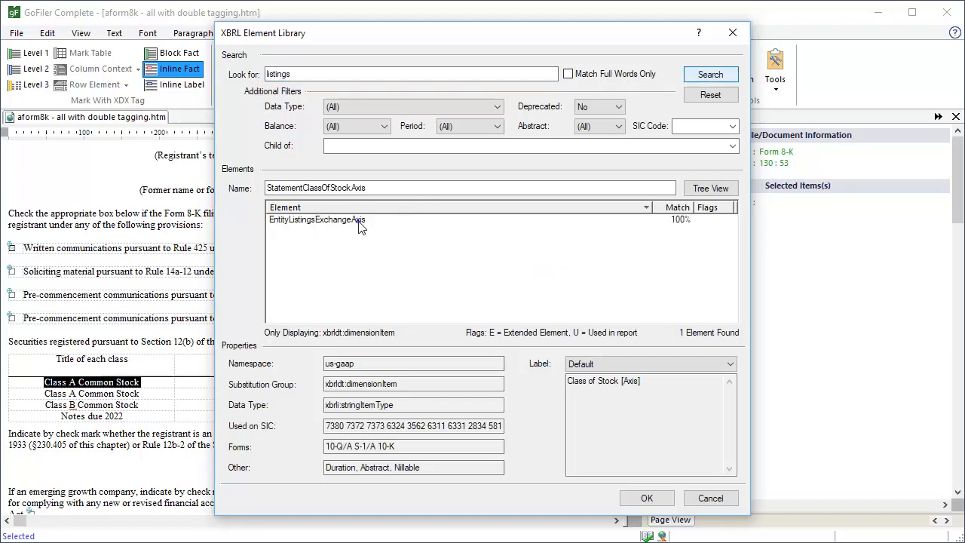
{"action": "left_click", "coordinate": [361, 226]}
{"action": "left_click", "coordinate": [665, 498]}
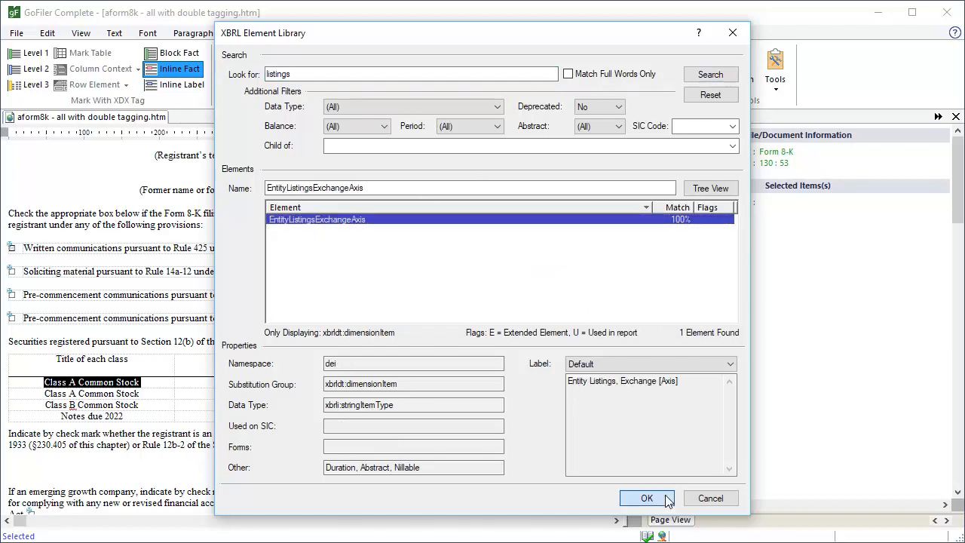
- Search the member elements for "new york stock exchange" and choose XNYS as the second dimension's member
{"action": "left_click", "coordinate": [574, 325]}
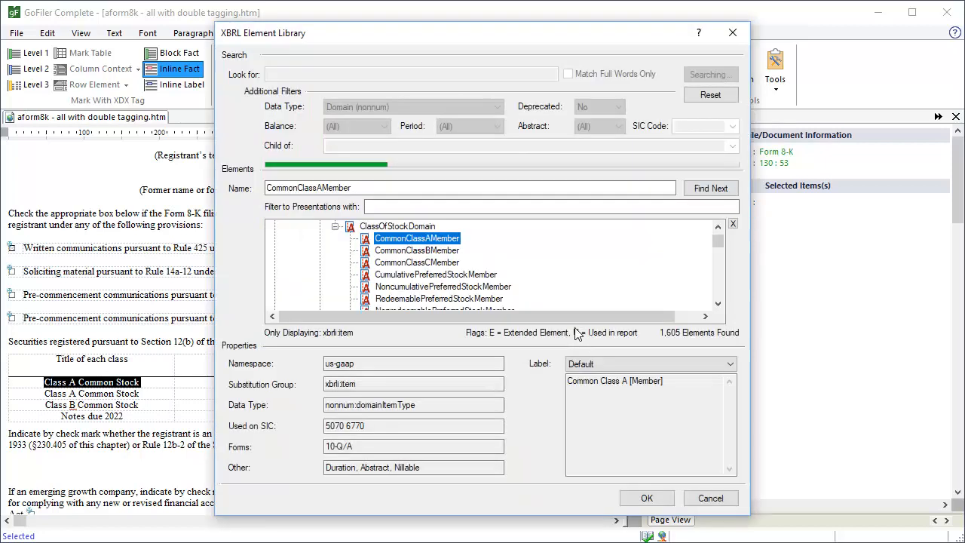
{"action": "left_click", "coordinate": [733, 224]}
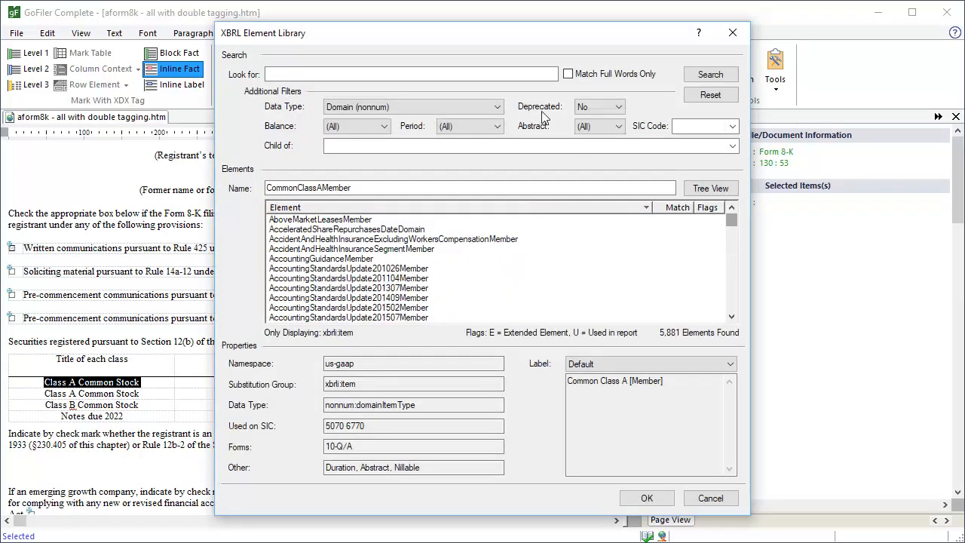
{"action": "left_click", "coordinate": [472, 73]}
{"action": "type", "text": "new york stock excha"}
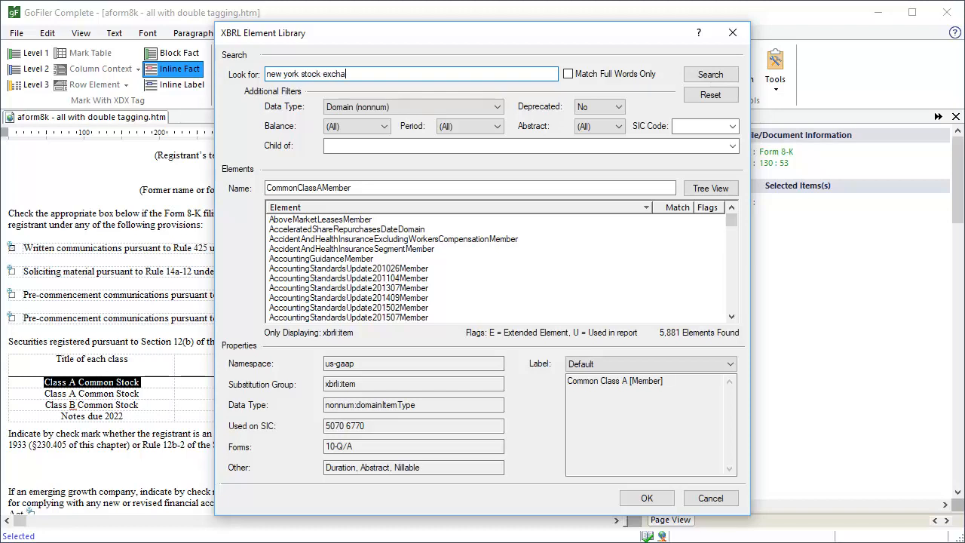
{"action": "type", "text": "nge"}
{"action": "left_click", "coordinate": [711, 74]}
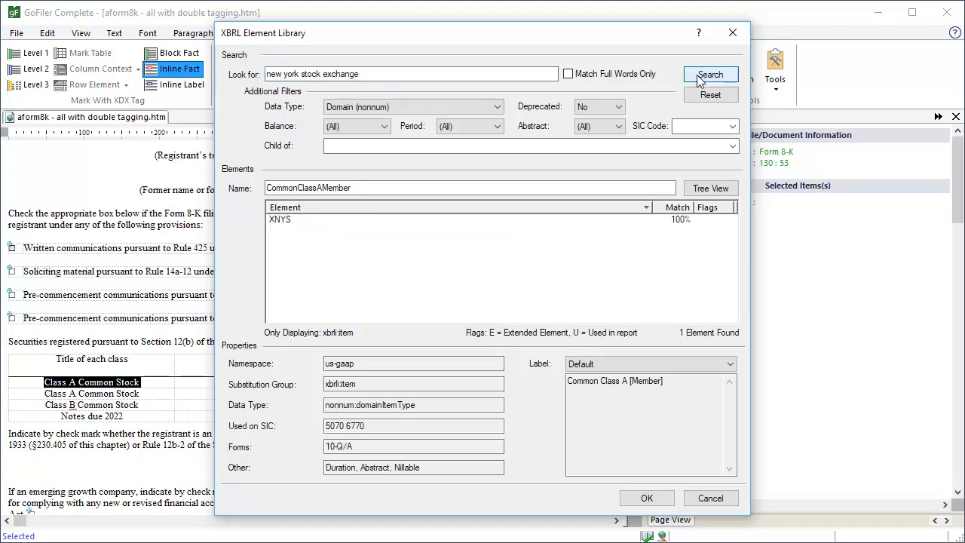
{"action": "left_click", "coordinate": [290, 220]}
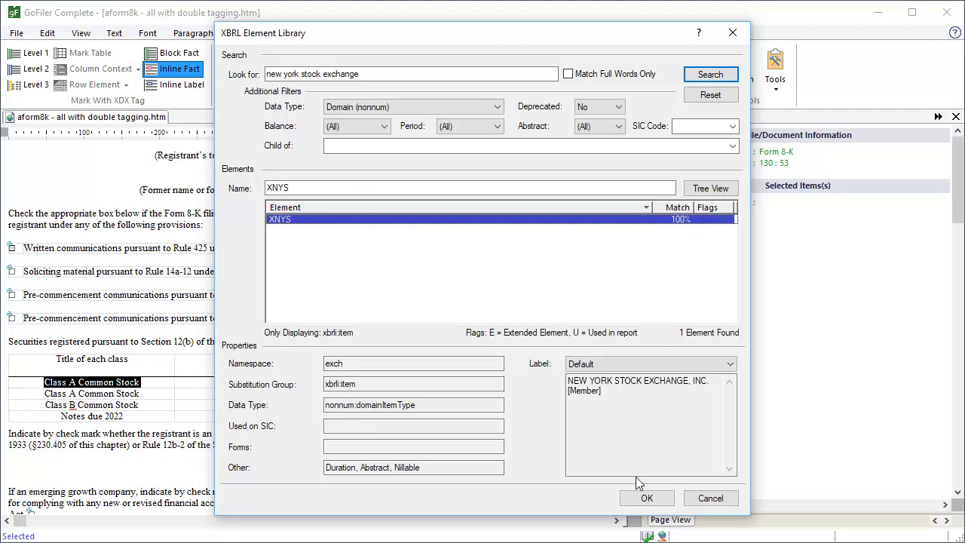
{"action": "left_click", "coordinate": [661, 497]}
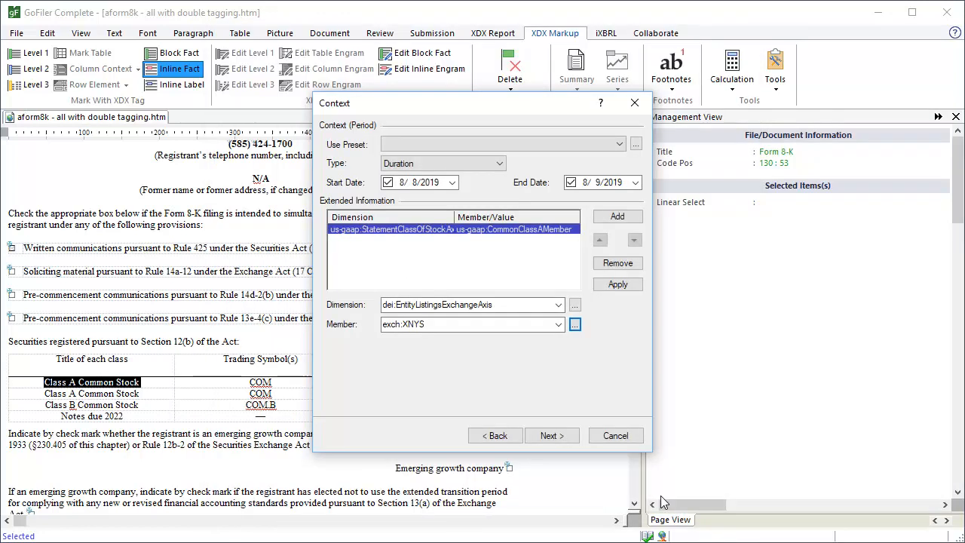
- Add the EntityListingsExchangeAxis and exch:XNYS pair to the context and finish the Class A title fact without footnotes
{"action": "left_click", "coordinate": [609, 222]}
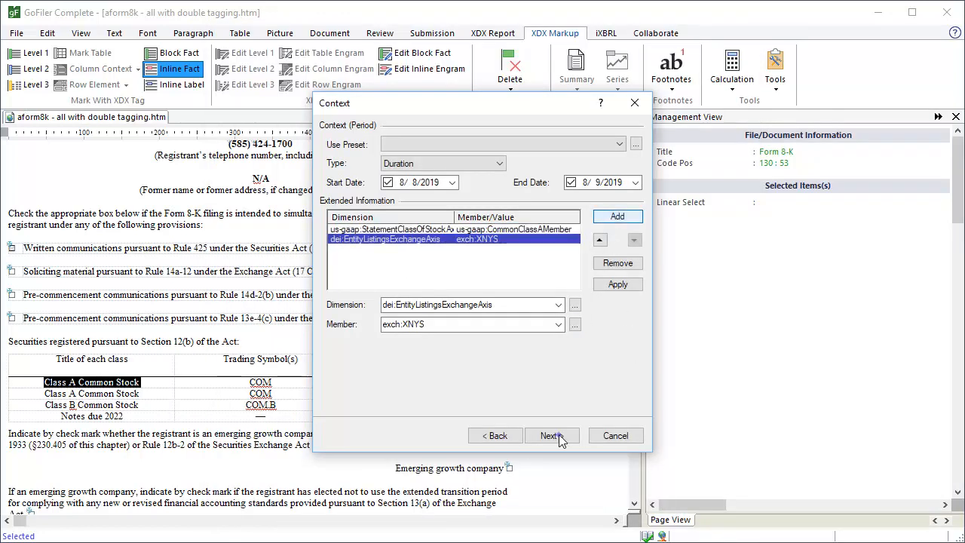
{"action": "left_click", "coordinate": [559, 437]}
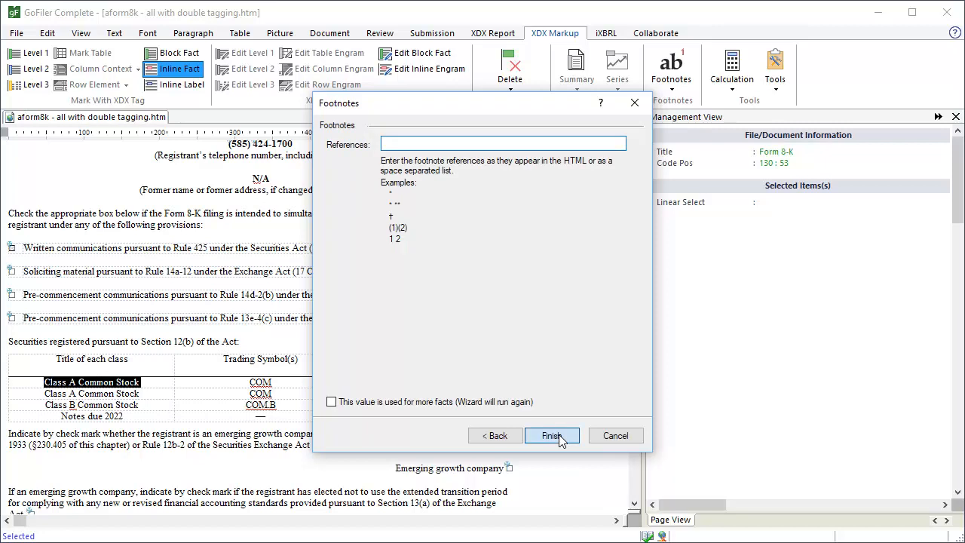
{"action": "left_click", "coordinate": [560, 437]}
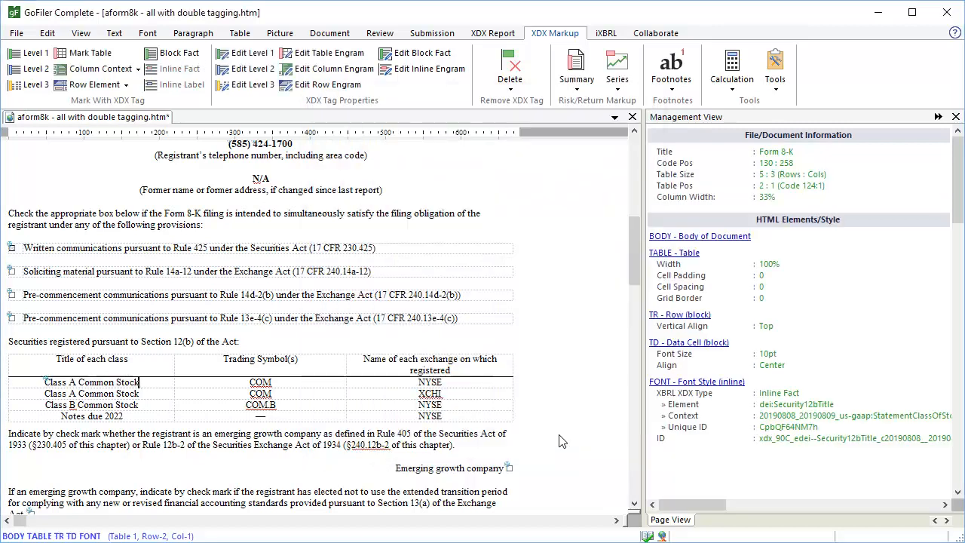
- Start an inline fact on the COM symbol in the first Class A row using the dei:TradingSymbol element
{"action": "double_click", "coordinate": [276, 388]}
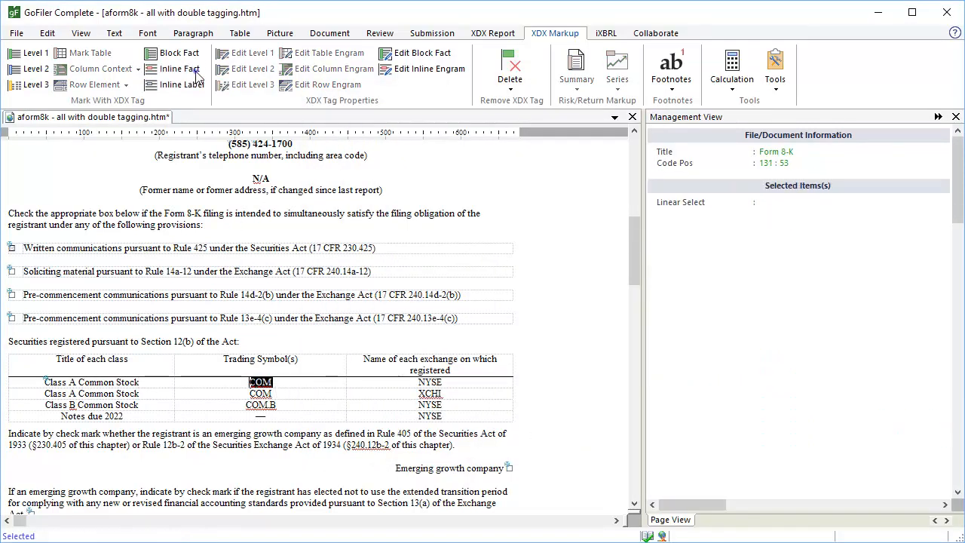
{"action": "left_click", "coordinate": [180, 69]}
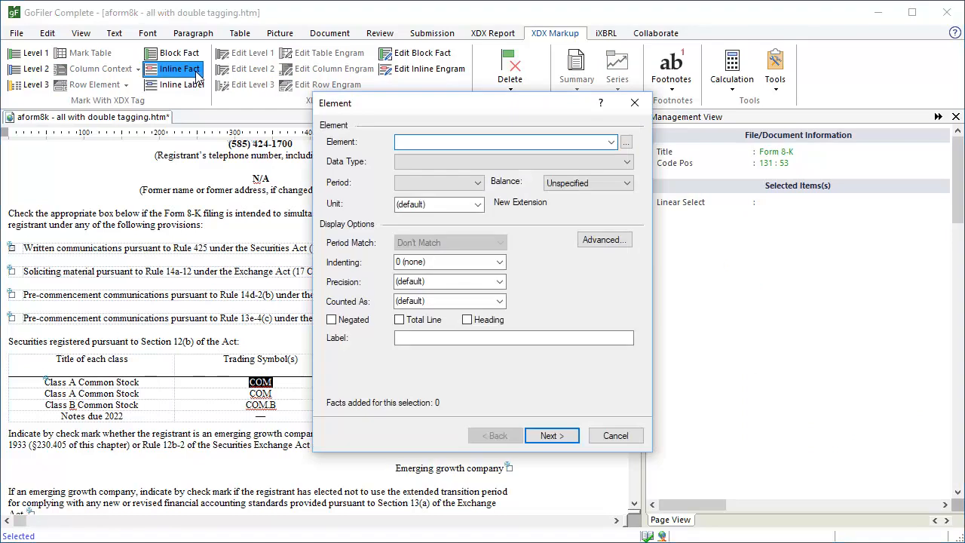
{"action": "left_click", "coordinate": [612, 143]}
{"action": "left_click", "coordinate": [564, 205]}
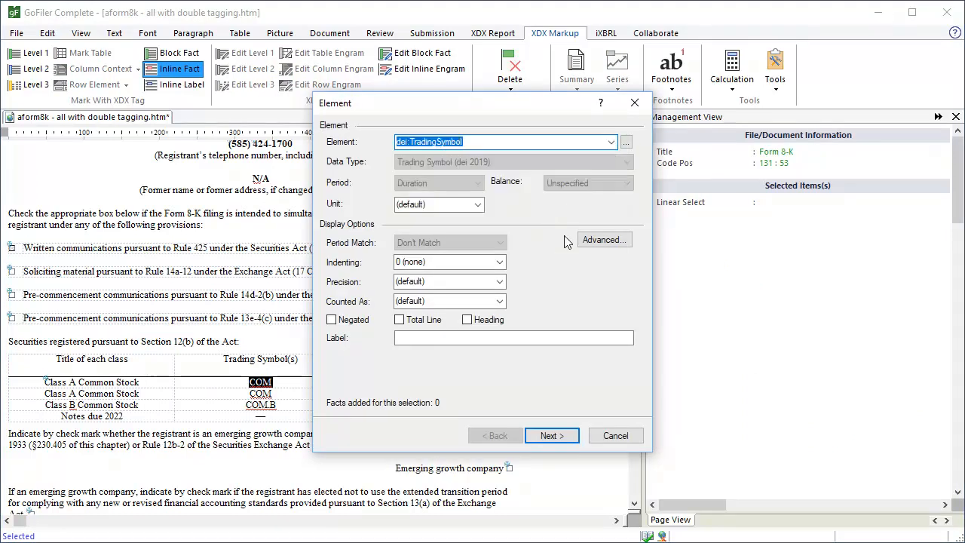
{"action": "left_click", "coordinate": [571, 440]}
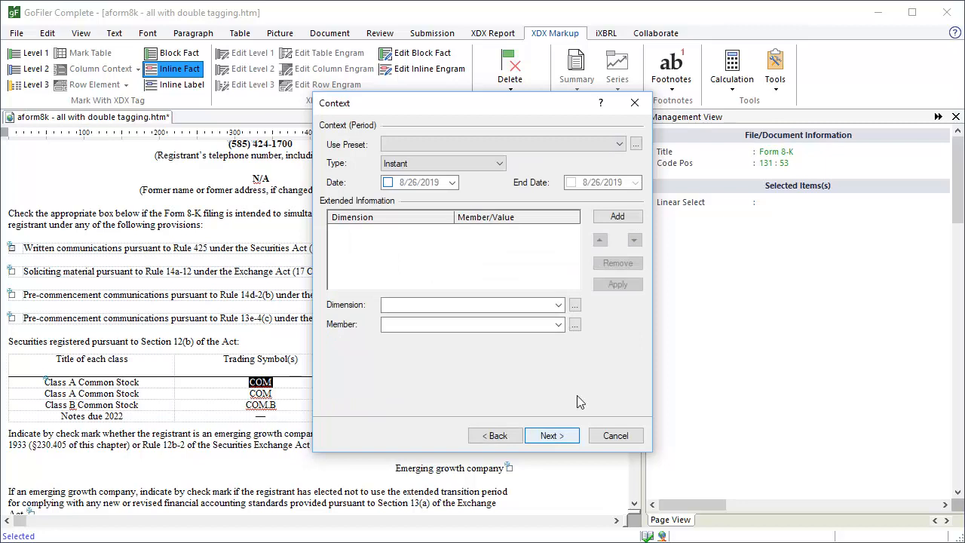
- Reuse the existing CommonClassAMember and exch:XNYS context for the first row's trading symbol and finish the fact without footnotes
{"action": "left_click", "coordinate": [636, 146]}
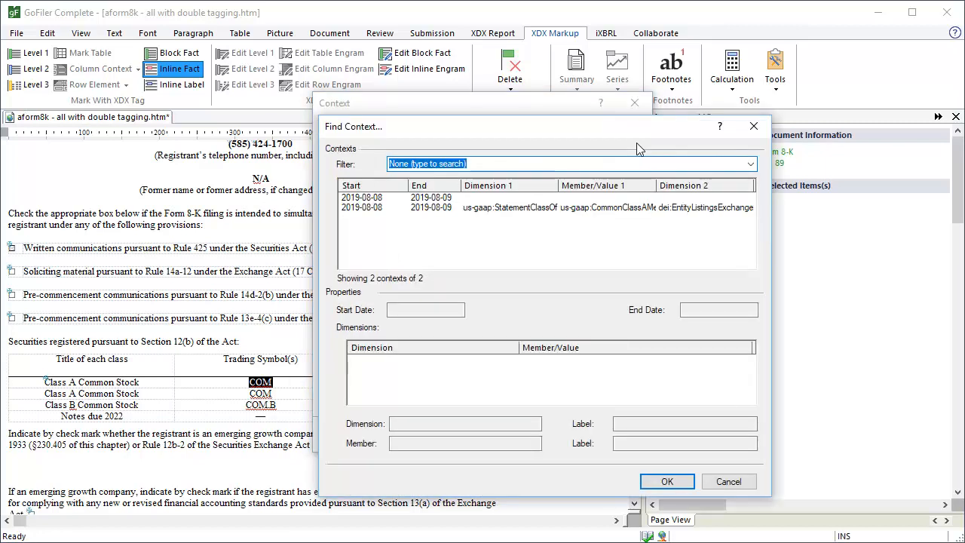
{"action": "left_click", "coordinate": [593, 209]}
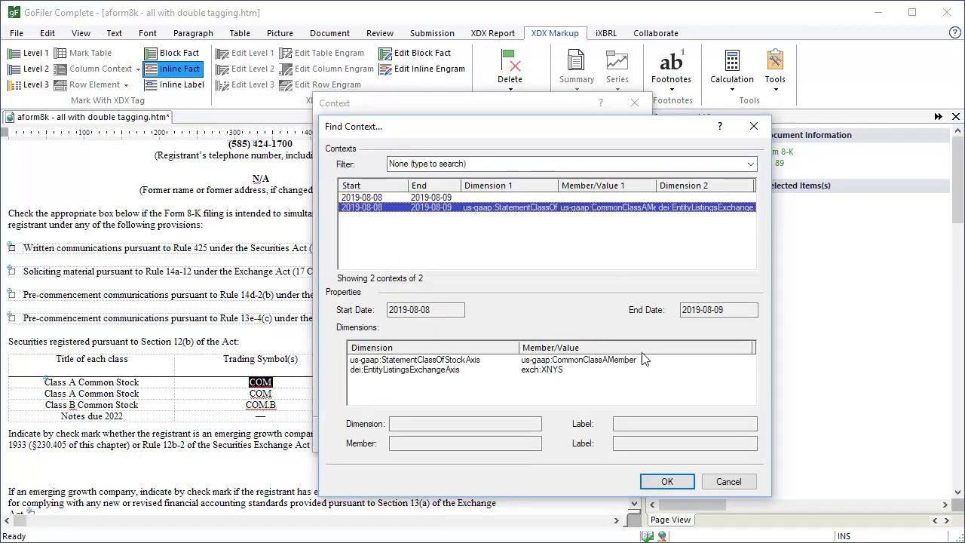
{"action": "left_click", "coordinate": [667, 482]}
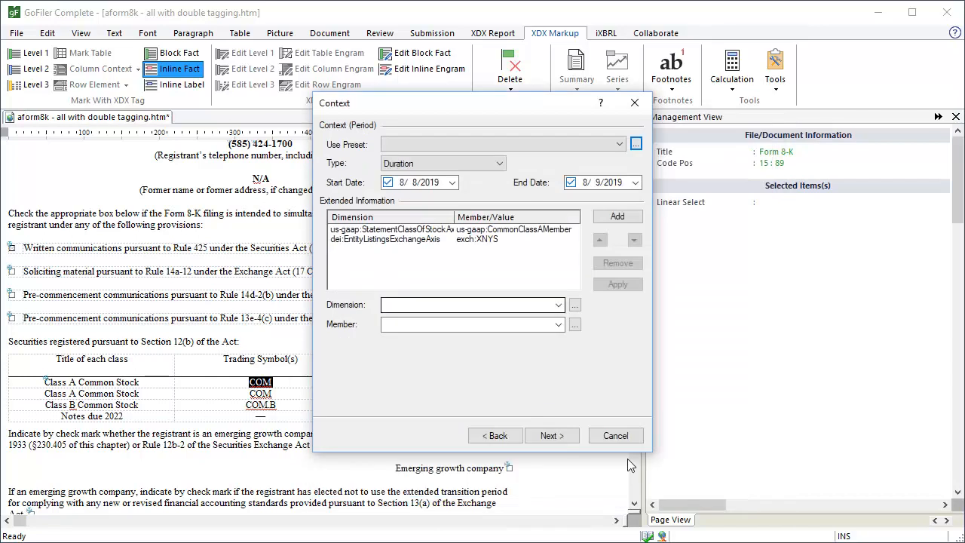
{"action": "left_click", "coordinate": [560, 437]}
{"action": "left_click", "coordinate": [553, 436]}
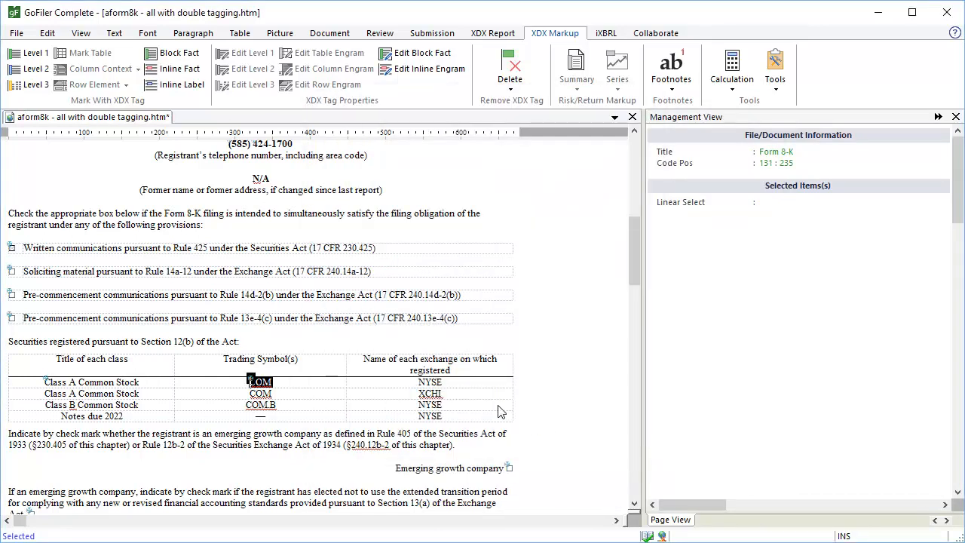
- Start an inline fact on NYSE in the first Class A row using the dei:SecurityExchangeName element
{"action": "left_click_drag", "start_coordinate": [445, 385], "coordinate": [417, 384]}
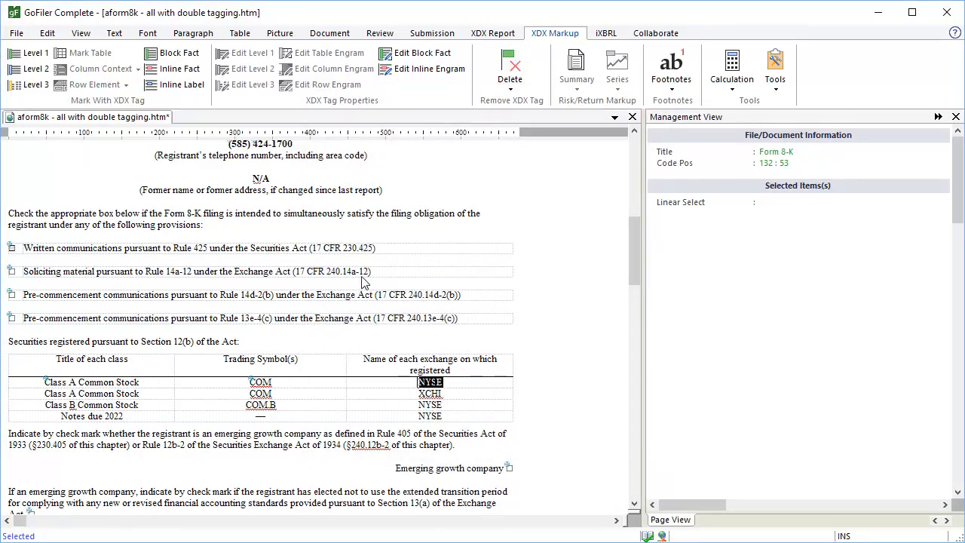
{"action": "left_click", "coordinate": [196, 69]}
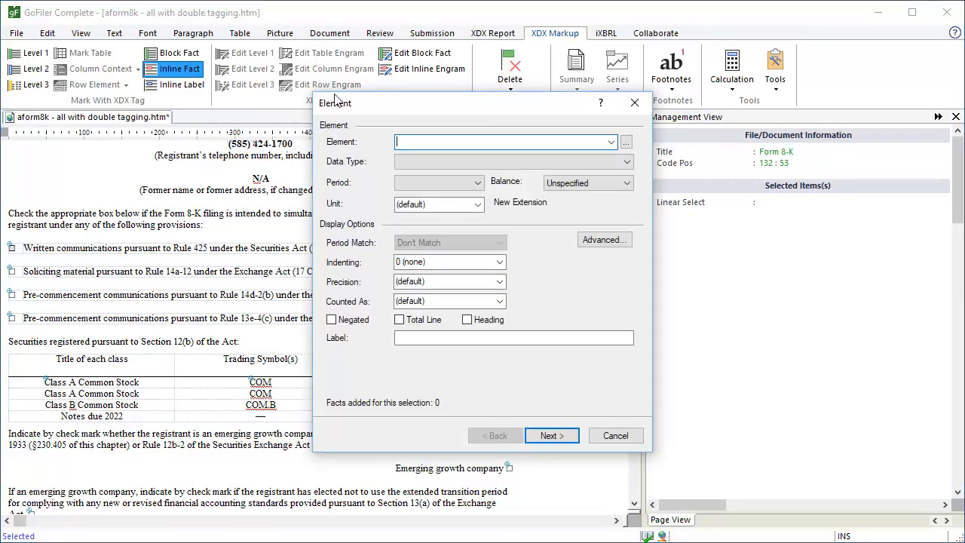
{"action": "left_click", "coordinate": [611, 143]}
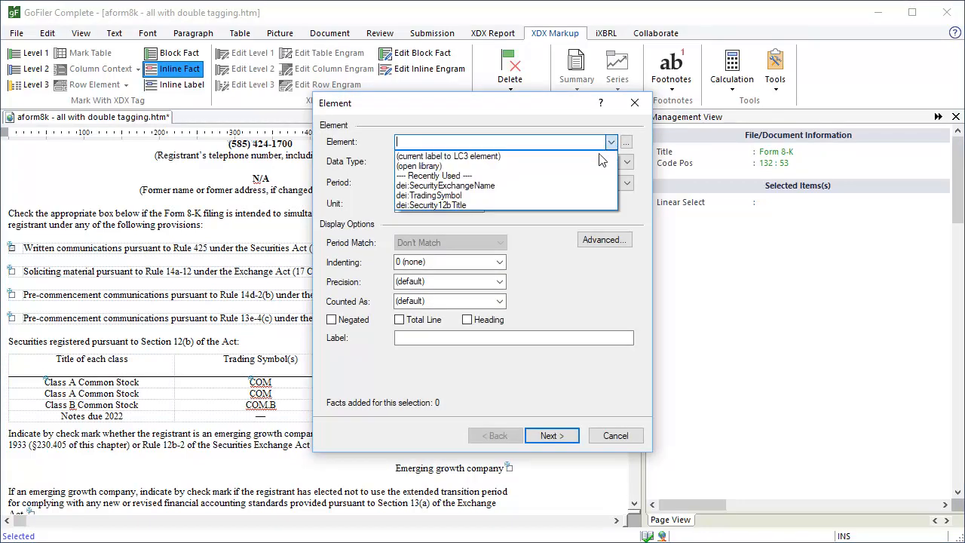
{"action": "left_click", "coordinate": [568, 186]}
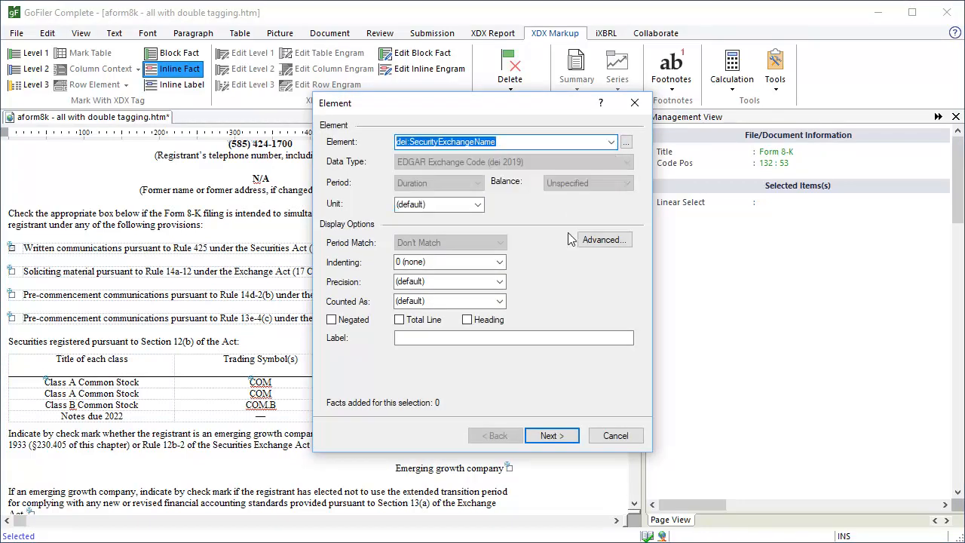
{"action": "left_click", "coordinate": [572, 435]}
- Apply the existing CommonClassAMember and exch:XNYS context to the first row's exchange name and finish the fact without footnotes
{"action": "left_click", "coordinate": [636, 146]}
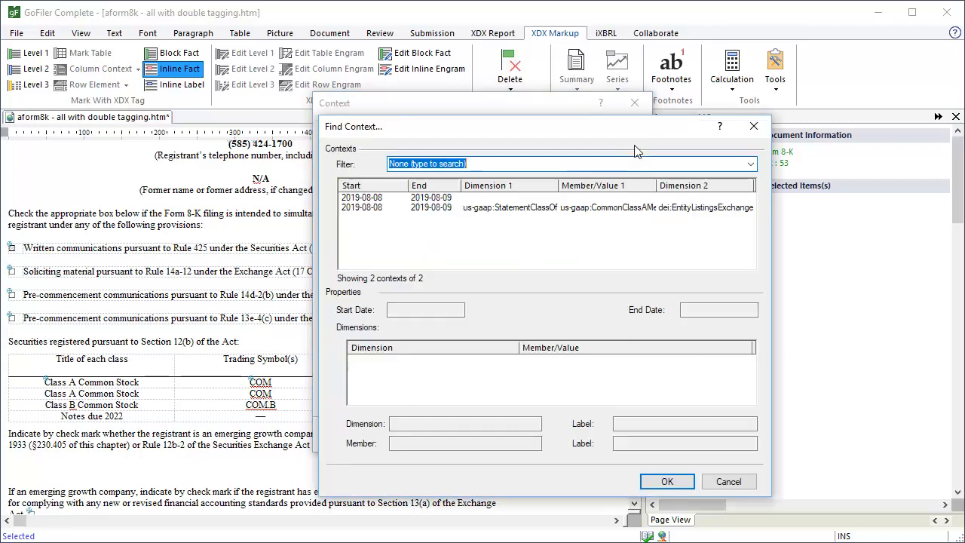
{"action": "left_click", "coordinate": [620, 207]}
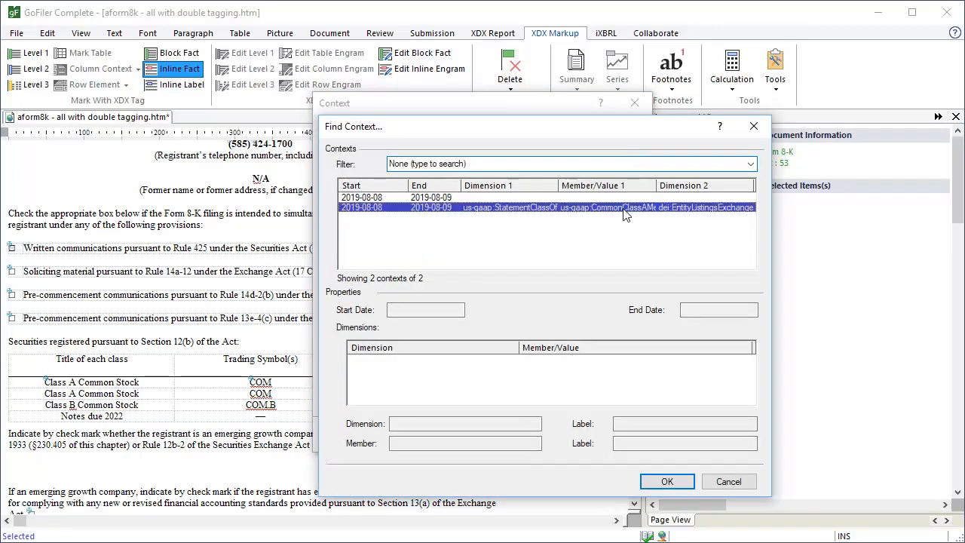
{"action": "left_click", "coordinate": [668, 481]}
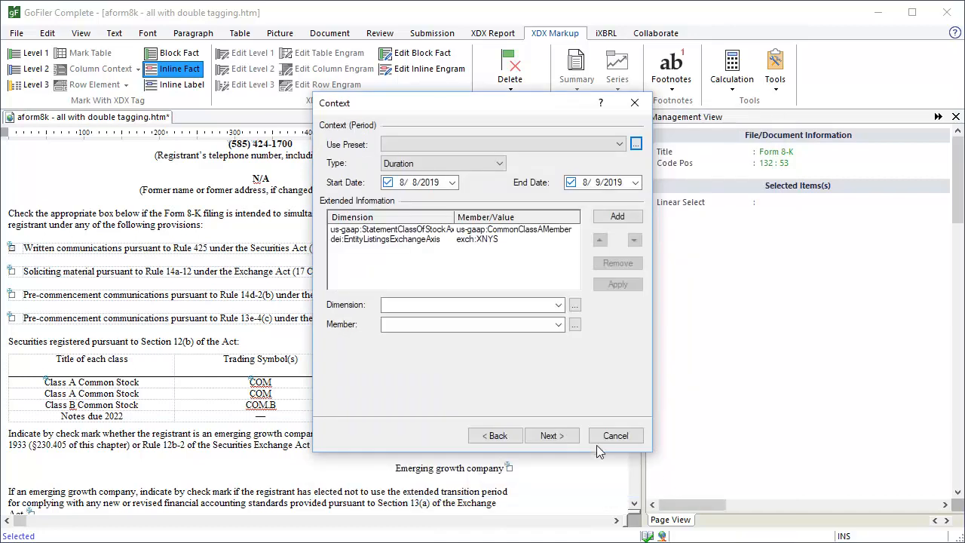
{"action": "left_click", "coordinate": [571, 437]}
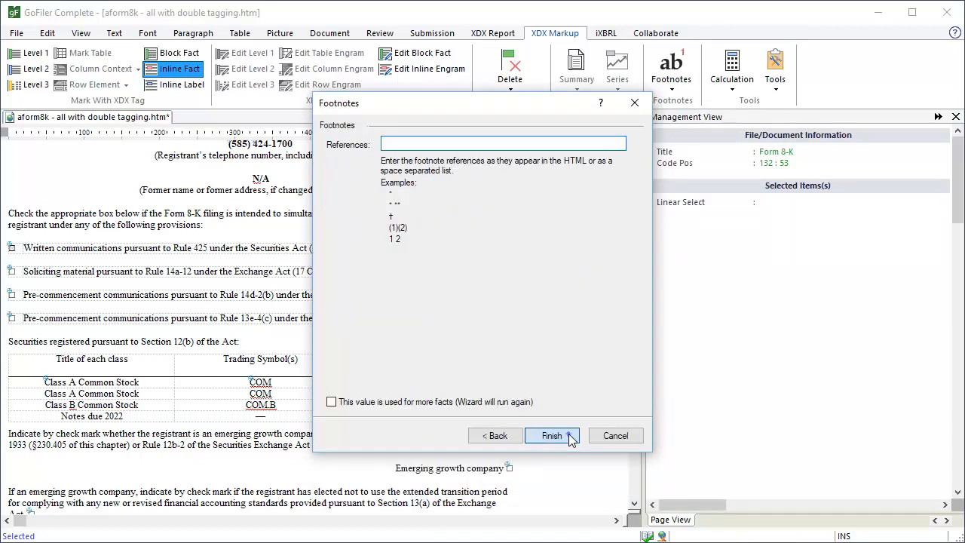
{"action": "left_click", "coordinate": [552, 436]}
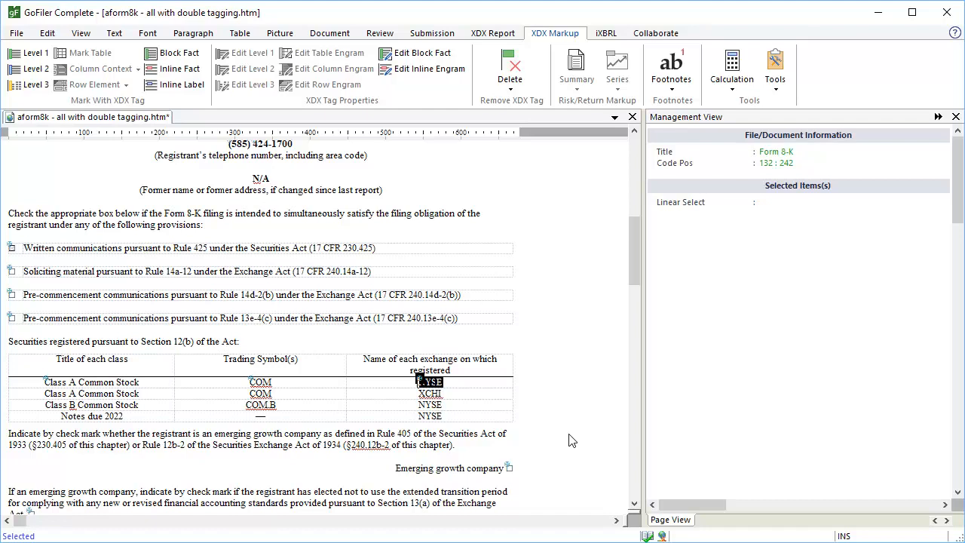
- Start an inline fact on the second Class A Common Stock title using the dei:Security12bTitle element
{"action": "left_click", "coordinate": [146, 399]}
{"action": "key", "text": "shift+Left"}
{"action": "key", "text": "shift+Left"}
{"action": "key", "text": "shift+Left"}
{"action": "key", "text": "shift+Left"}
{"action": "key", "text": "shift+Left"}
{"action": "key", "text": "shift+Left"}
{"action": "key", "text": "shift+Left"}
{"action": "key", "text": "shift+Left"}
{"action": "key", "text": "shift+Left"}
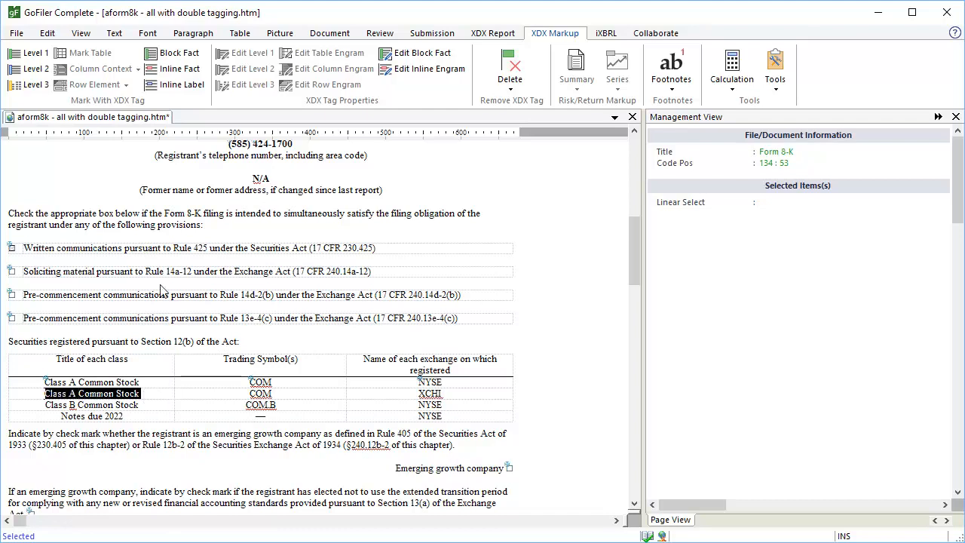
{"action": "left_click", "coordinate": [181, 69]}
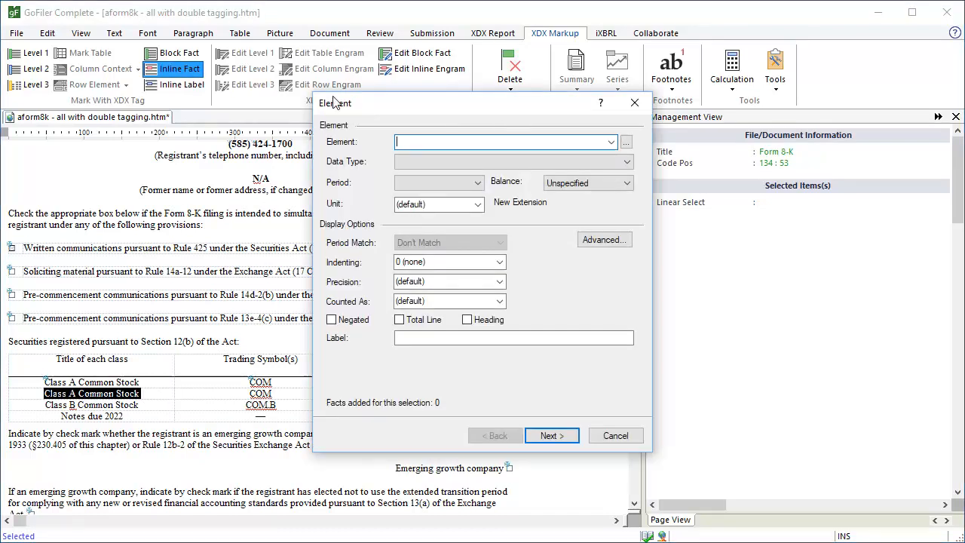
{"action": "left_click", "coordinate": [613, 141]}
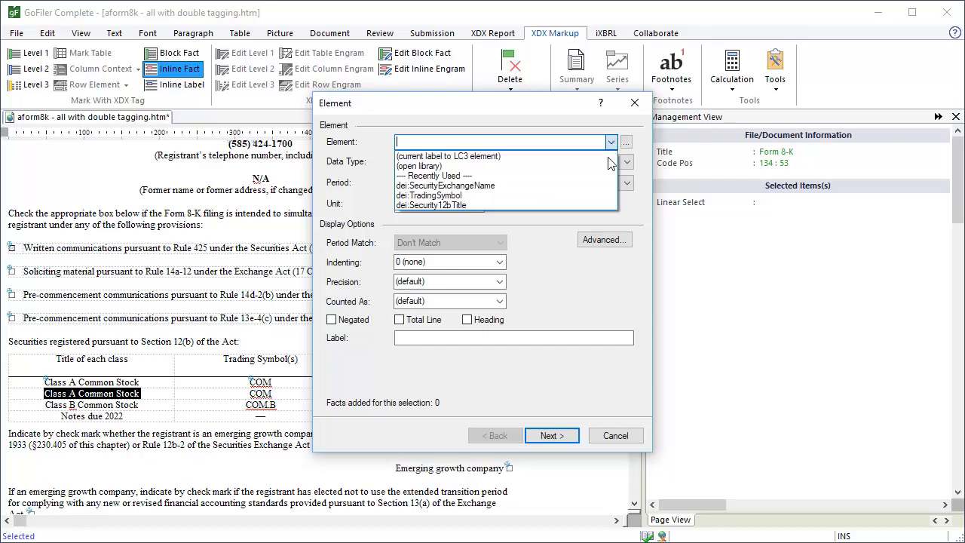
{"action": "left_click", "coordinate": [593, 210]}
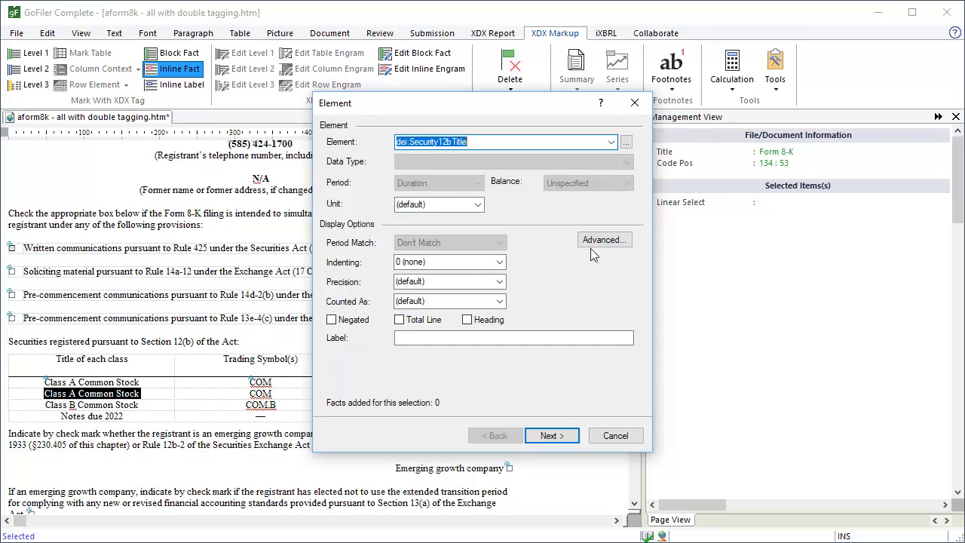
{"action": "left_click", "coordinate": [552, 436]}
- Load the existing CommonClassAMember and exch:XNYS context as the basis for the second Class A title fact
{"action": "left_click", "coordinate": [639, 144]}
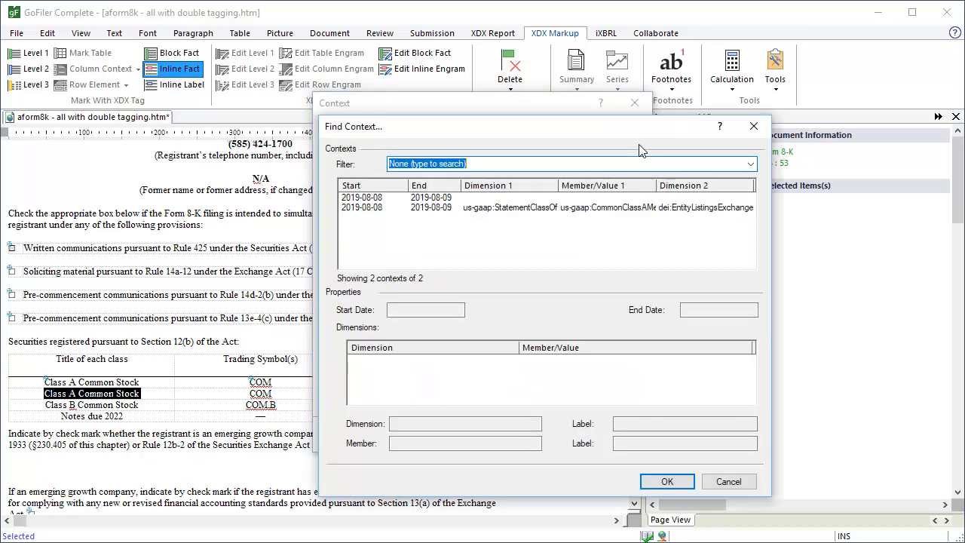
{"action": "left_click", "coordinate": [610, 210]}
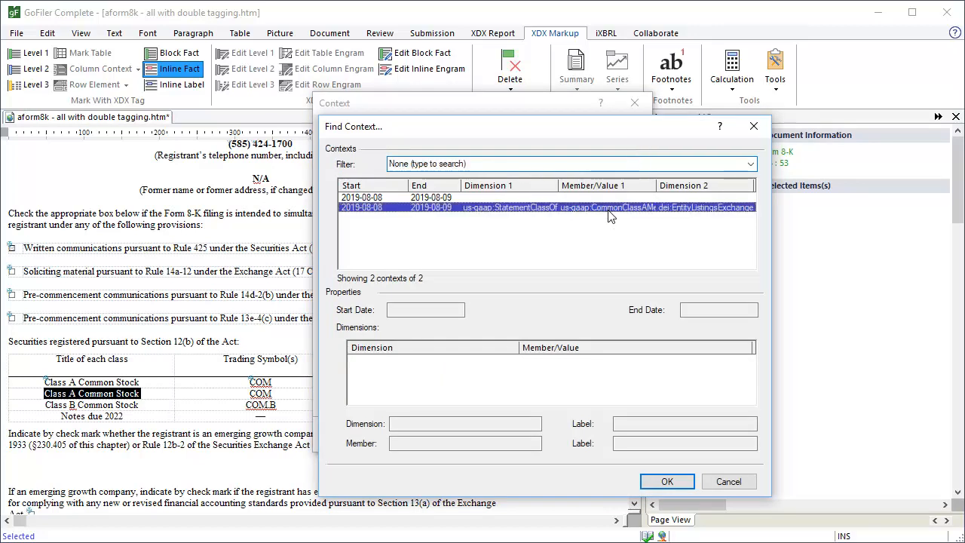
{"action": "left_click", "coordinate": [668, 481]}
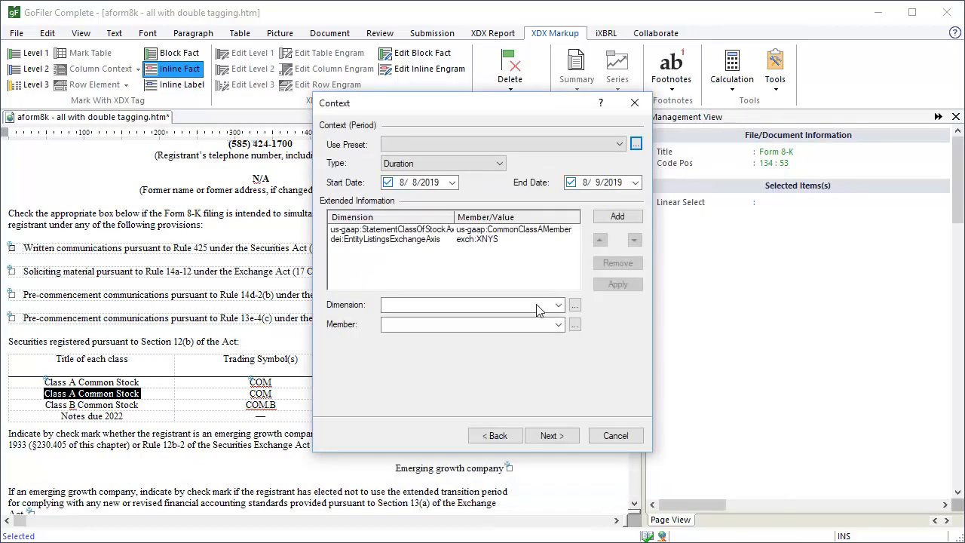
- Search the library for "chicago stock exchange", set the EntityListingsExchangeAxis member to exch:XCHI, and finish the title fact without footnotes
{"action": "left_click", "coordinate": [486, 240]}
{"action": "left_click", "coordinate": [575, 325]}
{"action": "left_click", "coordinate": [733, 225]}
{"action": "left_click", "coordinate": [497, 77]}
{"action": "type", "text": "chicago stock"}
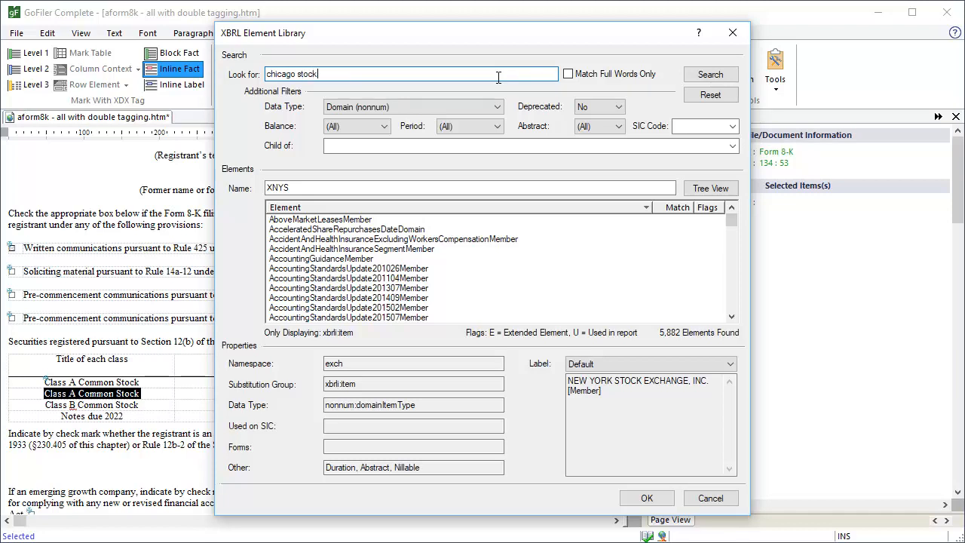
{"action": "type", "text": " exchange"}
{"action": "left_click", "coordinate": [727, 76]}
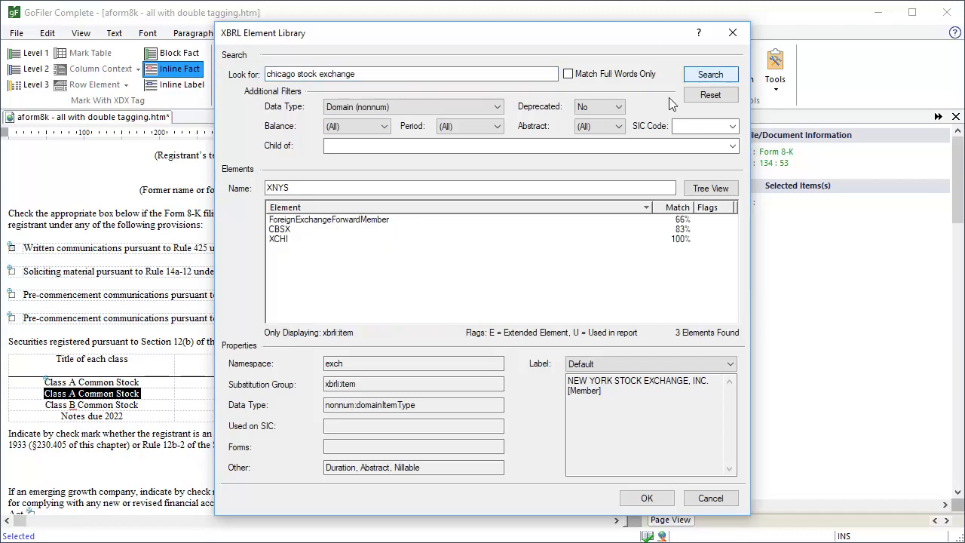
{"action": "left_click", "coordinate": [278, 239]}
{"action": "left_click", "coordinate": [660, 502]}
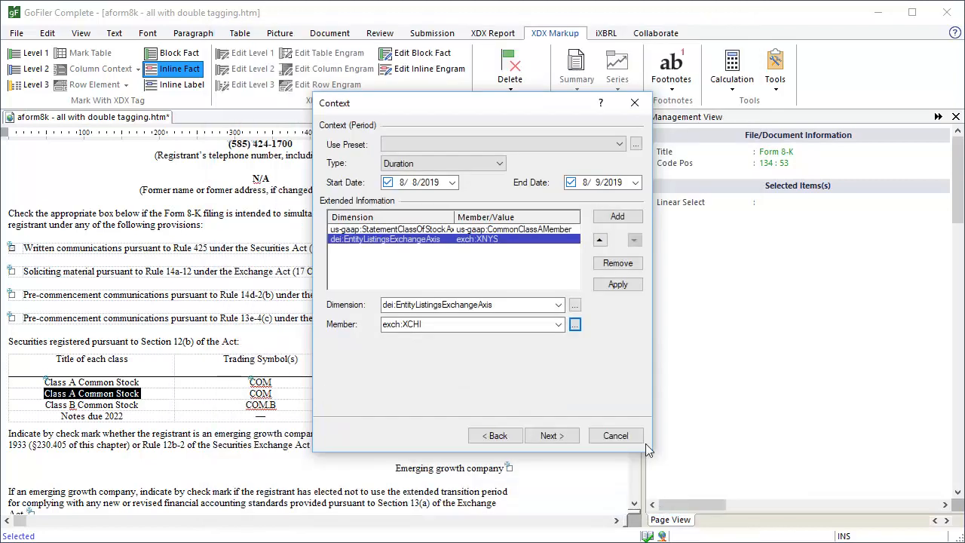
{"action": "left_click", "coordinate": [552, 436]}
{"action": "left_click", "coordinate": [552, 436]}
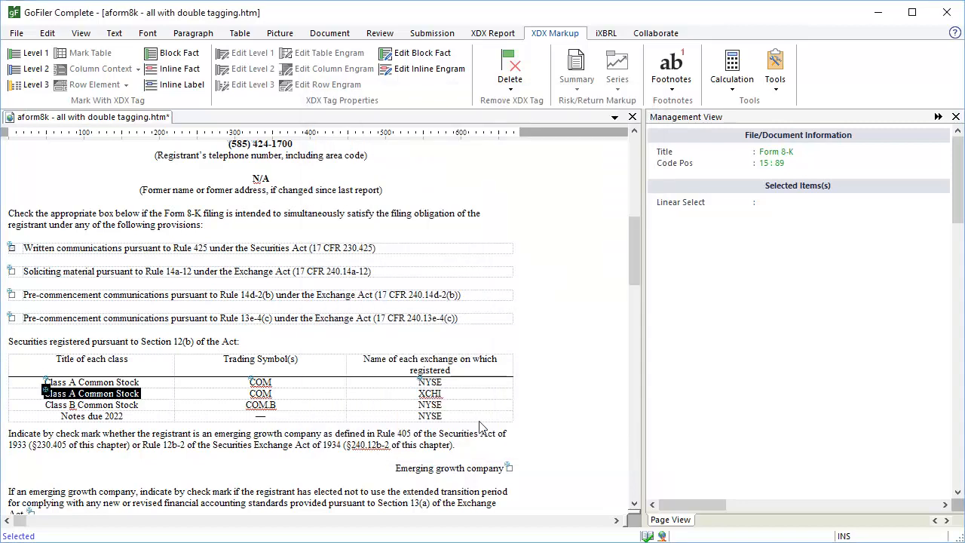
- Start an inline fact on the COM symbol in the second Class A row using the dei:TradingSymbol element
{"action": "left_click_drag", "start_coordinate": [274, 393], "coordinate": [250, 394]}
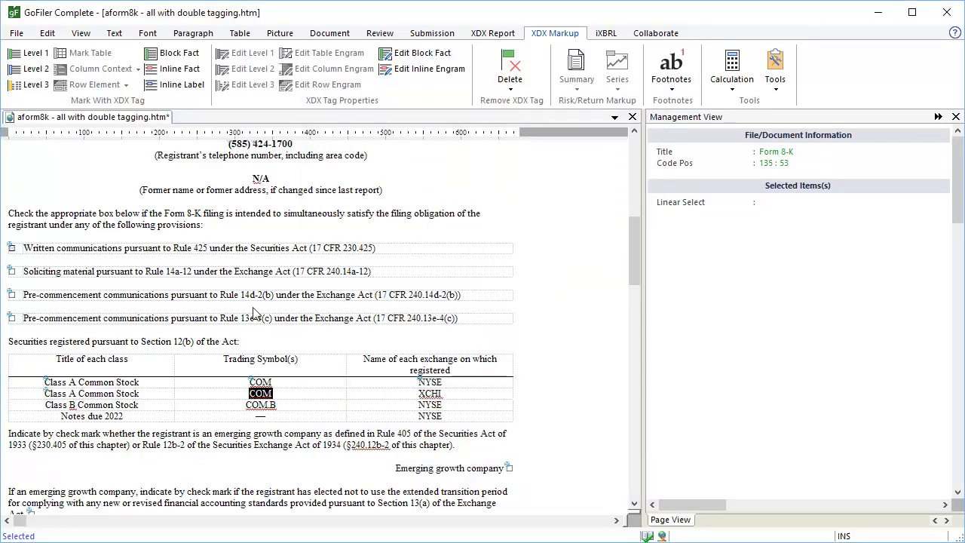
{"action": "left_click", "coordinate": [179, 69]}
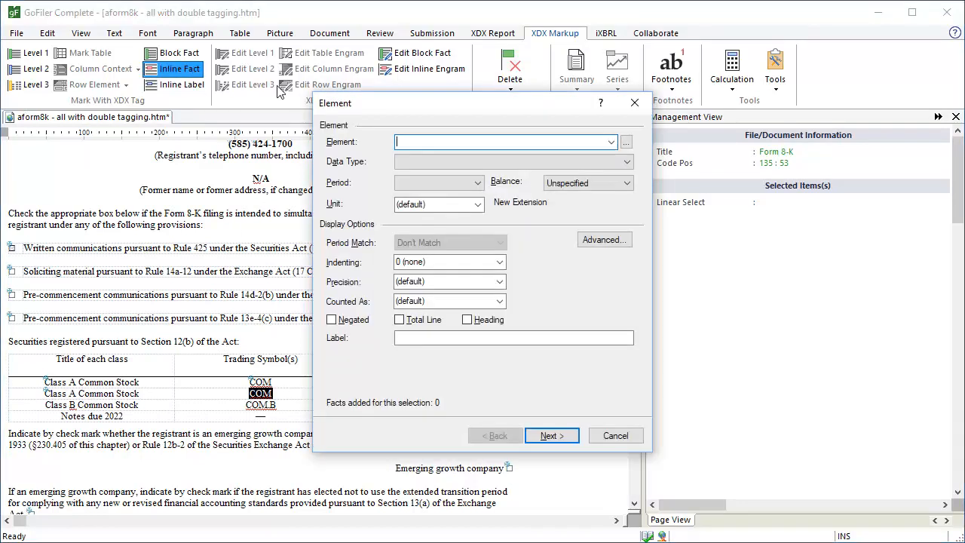
{"action": "left_click", "coordinate": [611, 143]}
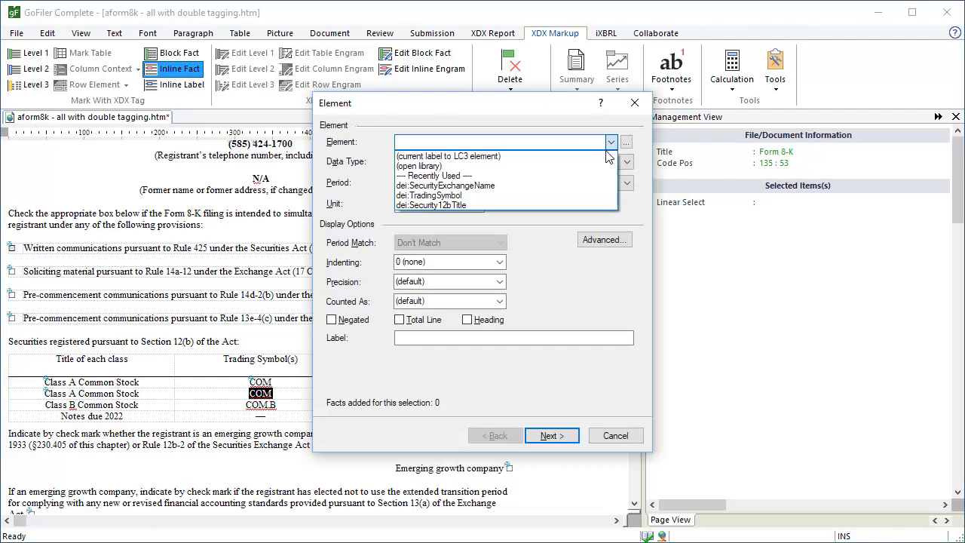
{"action": "left_click", "coordinate": [581, 196]}
{"action": "left_click", "coordinate": [554, 434]}
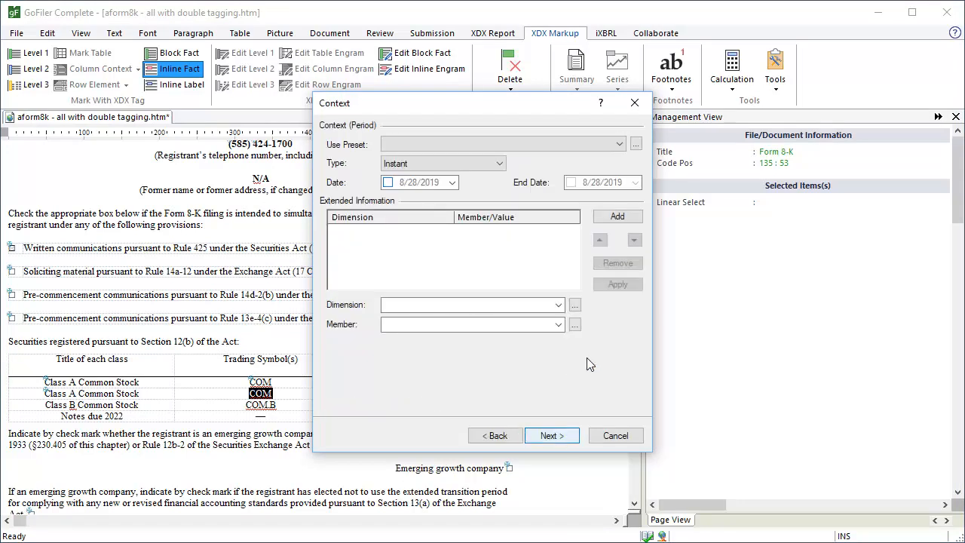
- Reuse the CommonClassAMember and exch:XCHI context for the second row's trading symbol and finish the fact without footnotes
{"action": "left_click", "coordinate": [637, 145]}
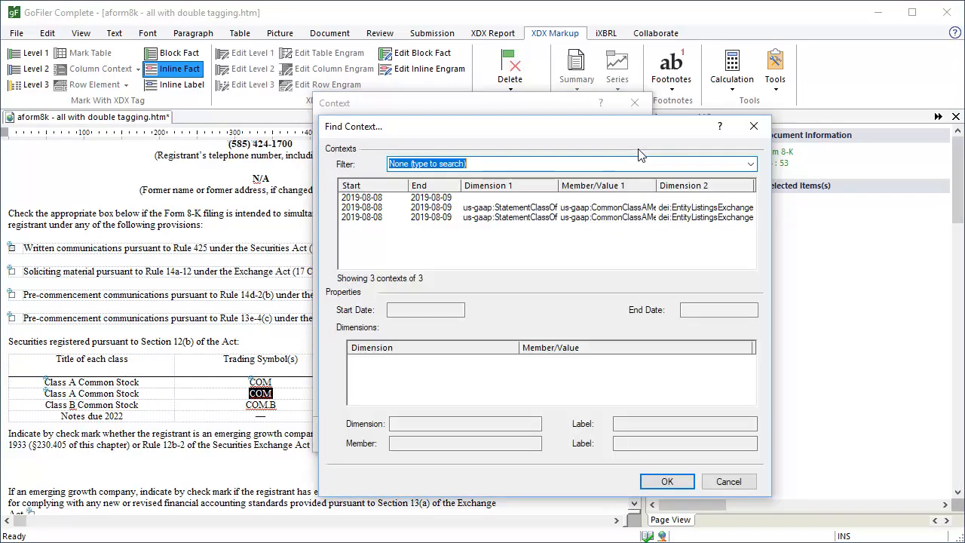
{"action": "left_click", "coordinate": [621, 218]}
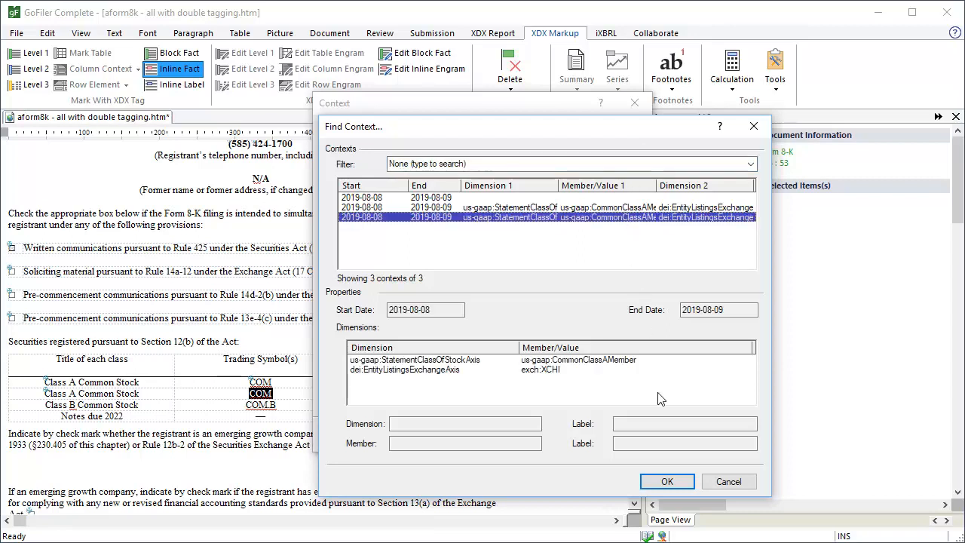
{"action": "left_click", "coordinate": [667, 482]}
{"action": "left_click", "coordinate": [565, 435]}
{"action": "left_click", "coordinate": [553, 436]}
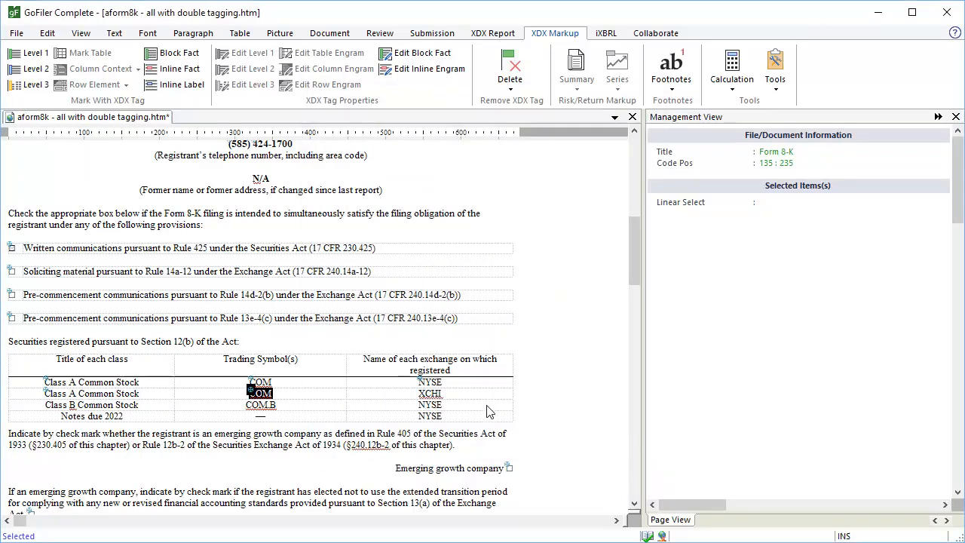
- Start an inline fact on XCHI in the second Class A row using the dei:SecurityExchangeName element
{"action": "left_click_drag", "start_coordinate": [450, 398], "coordinate": [422, 393]}
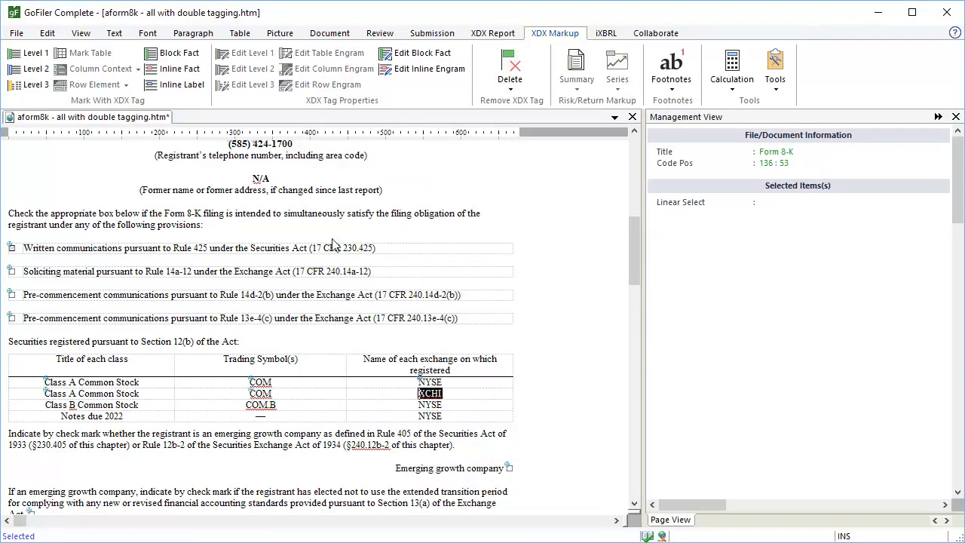
{"action": "left_click", "coordinate": [200, 69]}
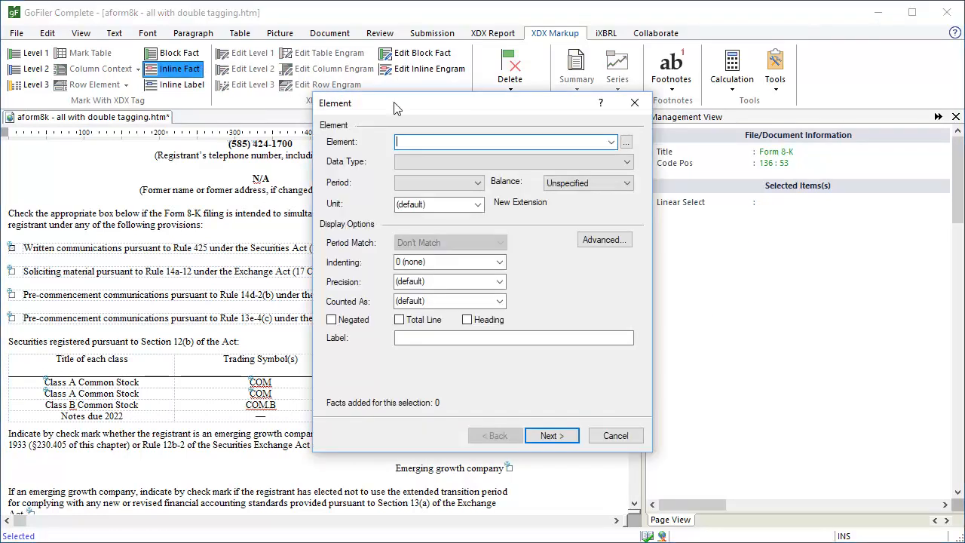
{"action": "left_click", "coordinate": [612, 142]}
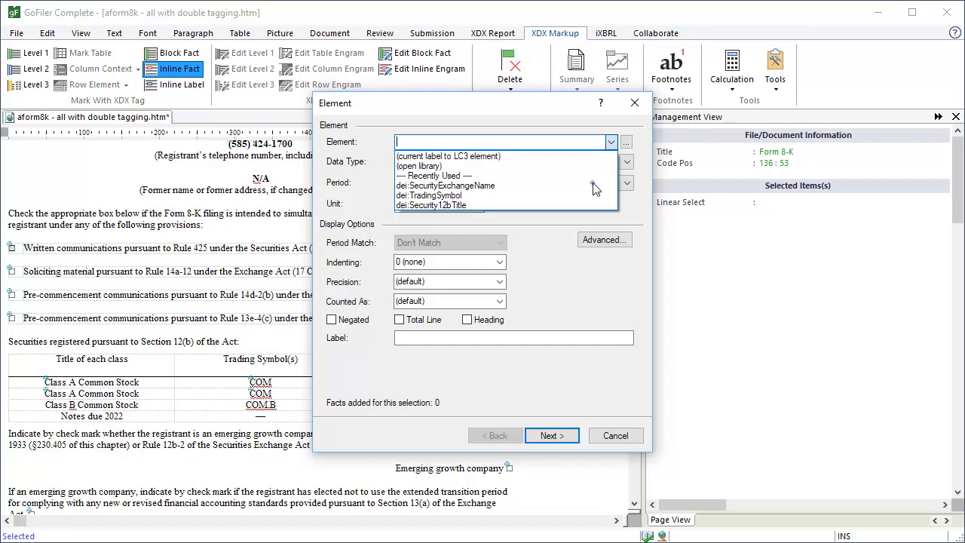
{"action": "left_click", "coordinate": [594, 186]}
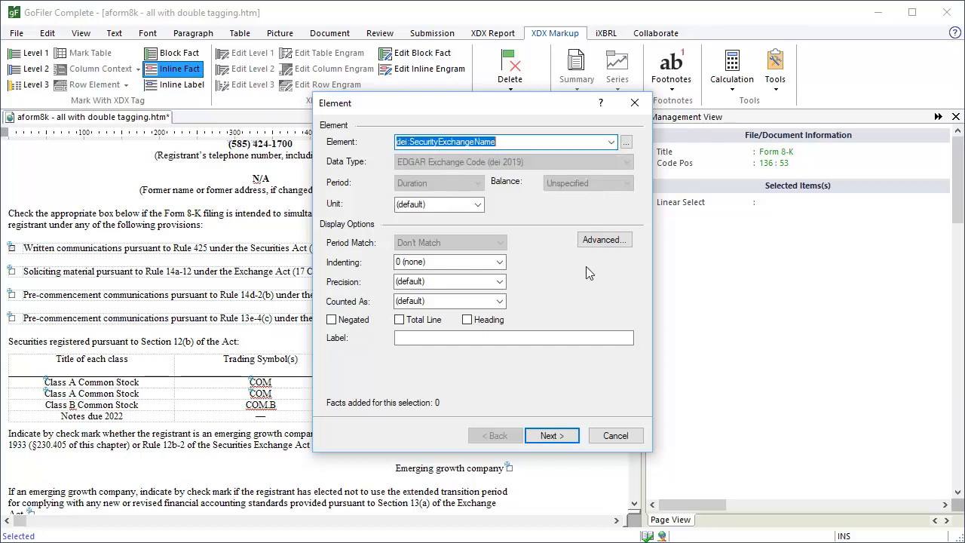
{"action": "left_click", "coordinate": [552, 436]}
- Reuse the CommonClassAMember and exch:XCHI context for the second row's exchange name and finish the fact without footnotes
{"action": "left_click", "coordinate": [636, 147]}
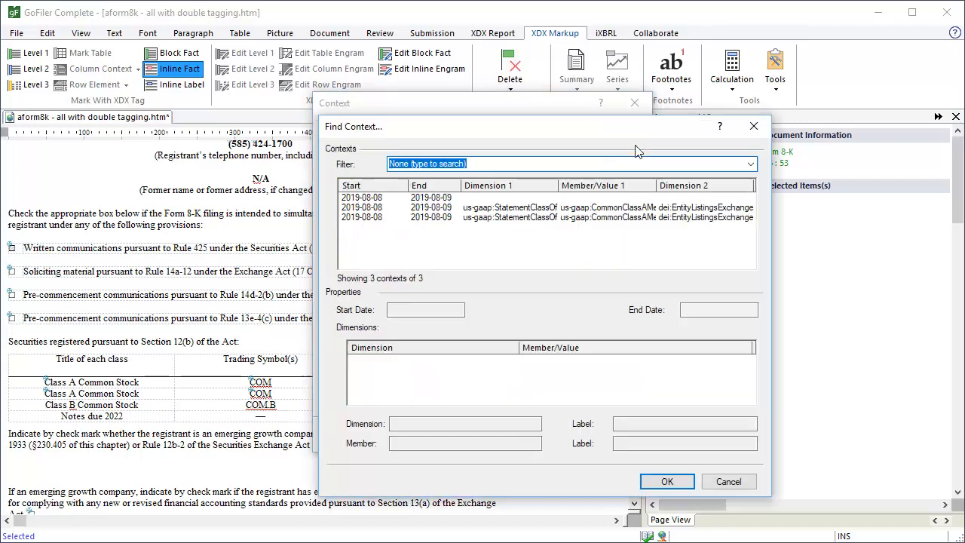
{"action": "left_click", "coordinate": [624, 217]}
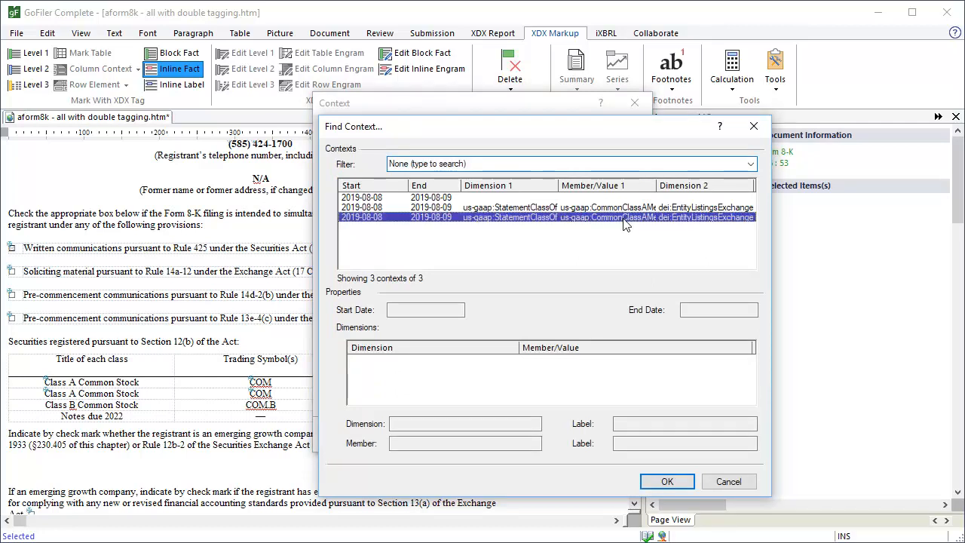
{"action": "left_click", "coordinate": [668, 482]}
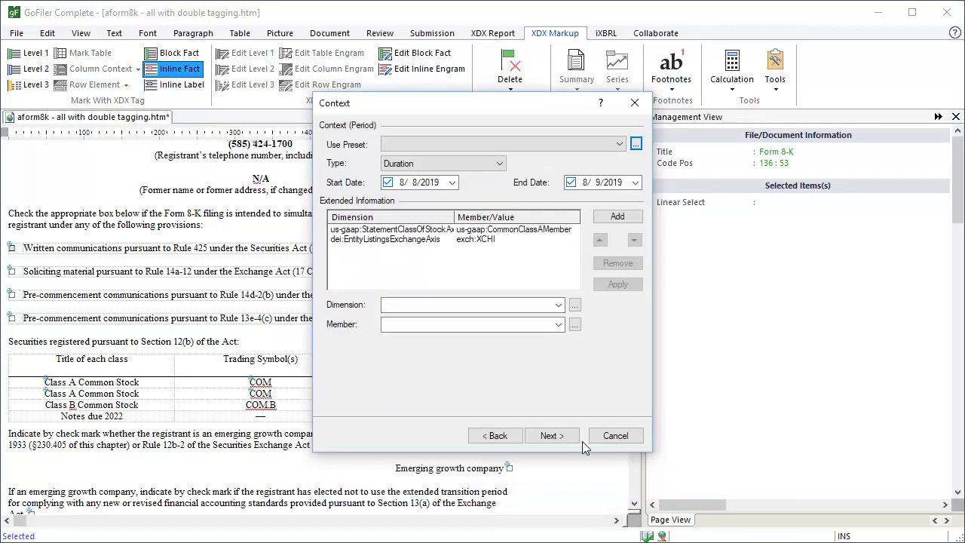
{"action": "left_click", "coordinate": [568, 435]}
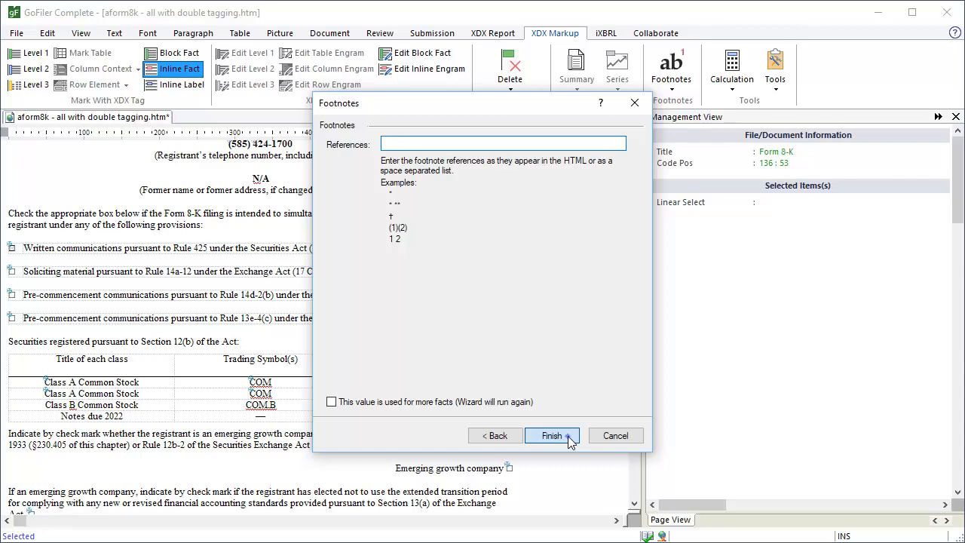
{"action": "left_click", "coordinate": [568, 436]}
- Start an inline fact on the "Class B Common Stock" title using the dei:Security12bTitle element
{"action": "left_click", "coordinate": [144, 411]}
{"action": "key", "text": "shift+Left"}
{"action": "key", "text": "shift+Left"}
{"action": "key", "text": "shift+Left"}
{"action": "key", "text": "shift+Left"}
{"action": "key", "text": "shift+Left"}
{"action": "key", "text": "shift+Left"}
{"action": "key", "text": "shift+Left"}
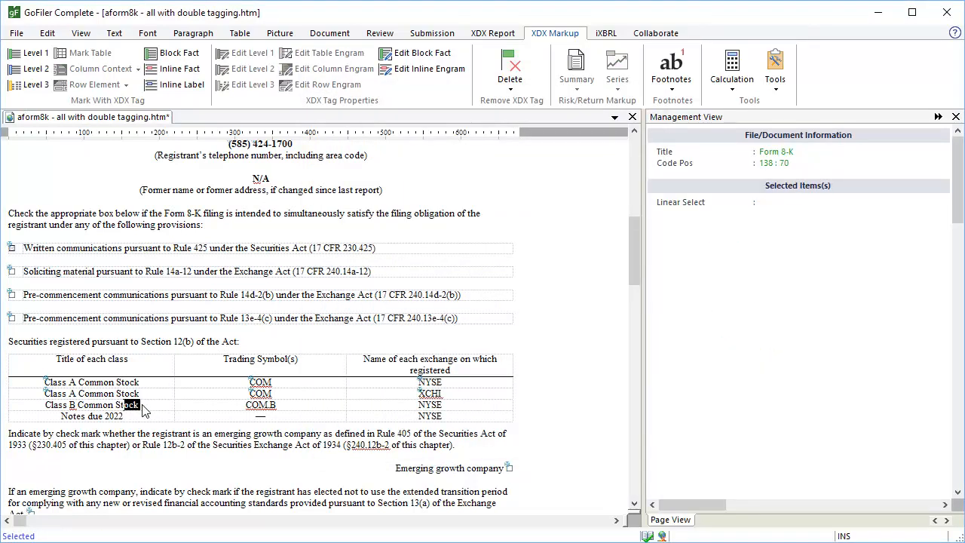
{"action": "key", "text": "shift+Left"}
{"action": "key", "text": "shift+Left"}
{"action": "key", "text": "shift+Left"}
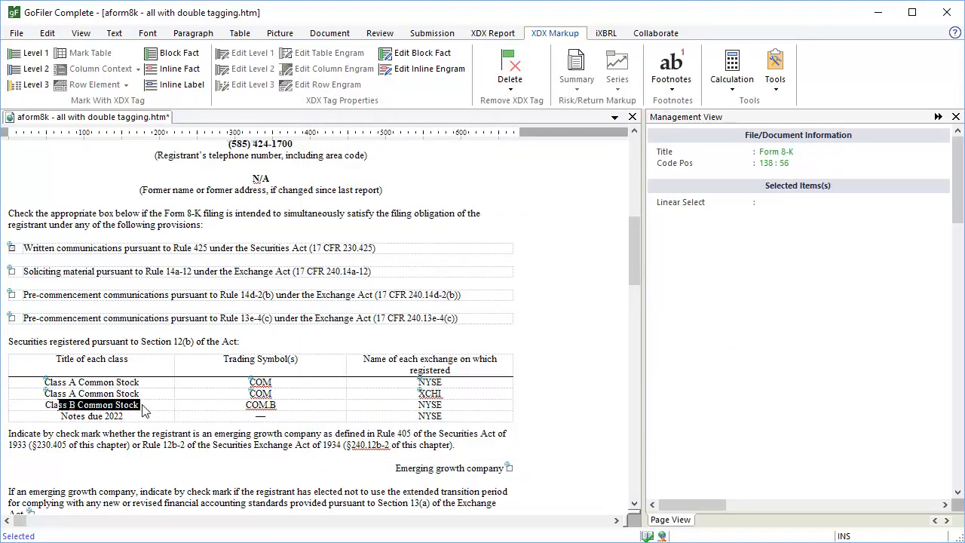
{"action": "left_click", "coordinate": [190, 76]}
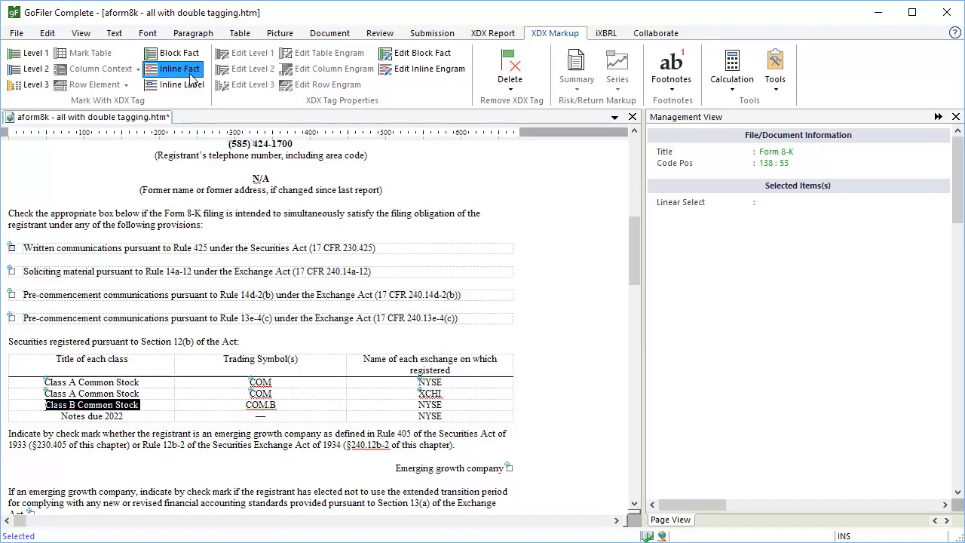
{"action": "left_click", "coordinate": [611, 142]}
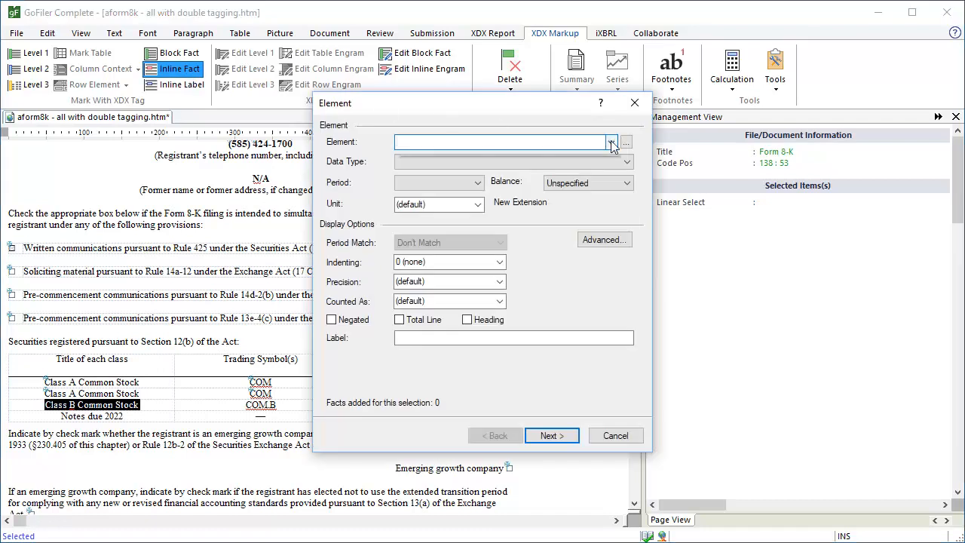
{"action": "left_click", "coordinate": [592, 203]}
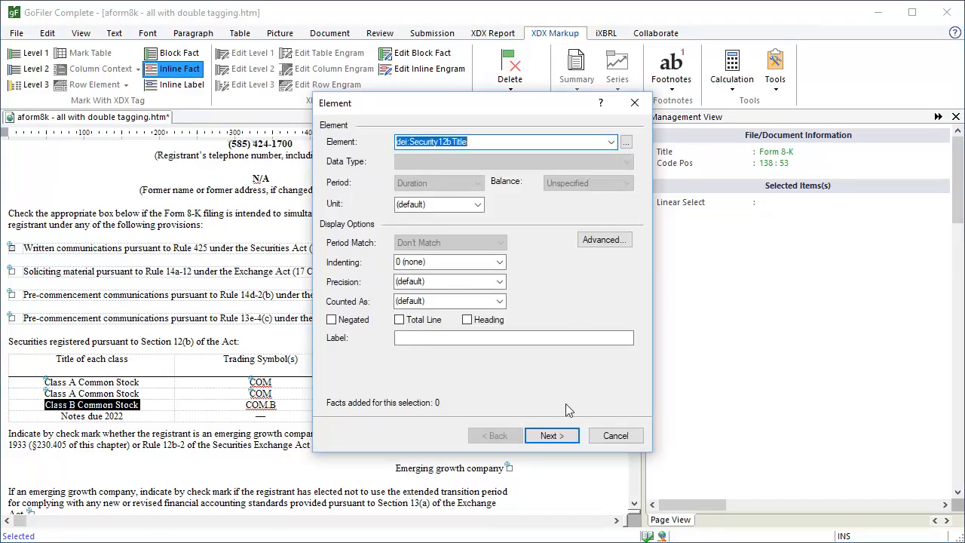
{"action": "left_click", "coordinate": [562, 436]}
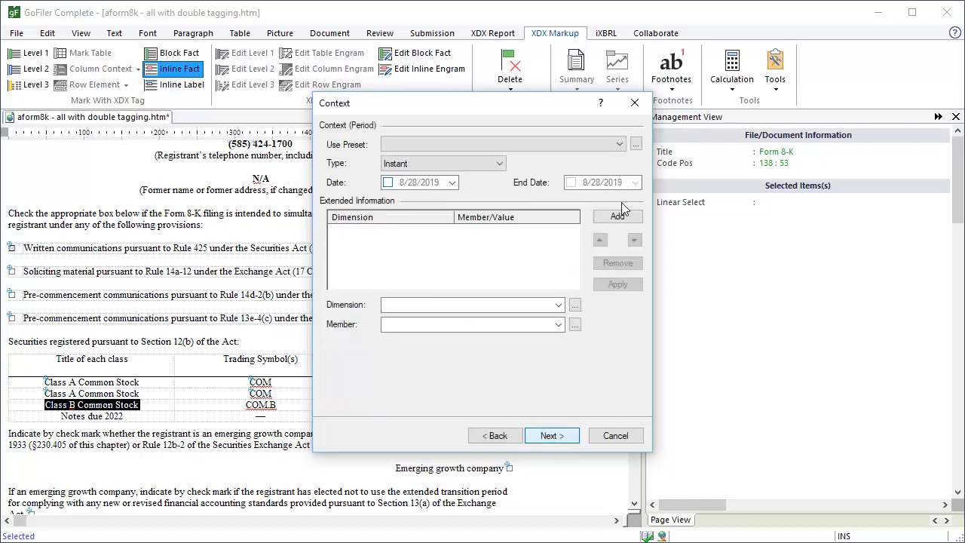
- Load the existing 2019-08-08 to 2019-08-09 context without dimensions for the Class B title fact
{"action": "left_click", "coordinate": [638, 144]}
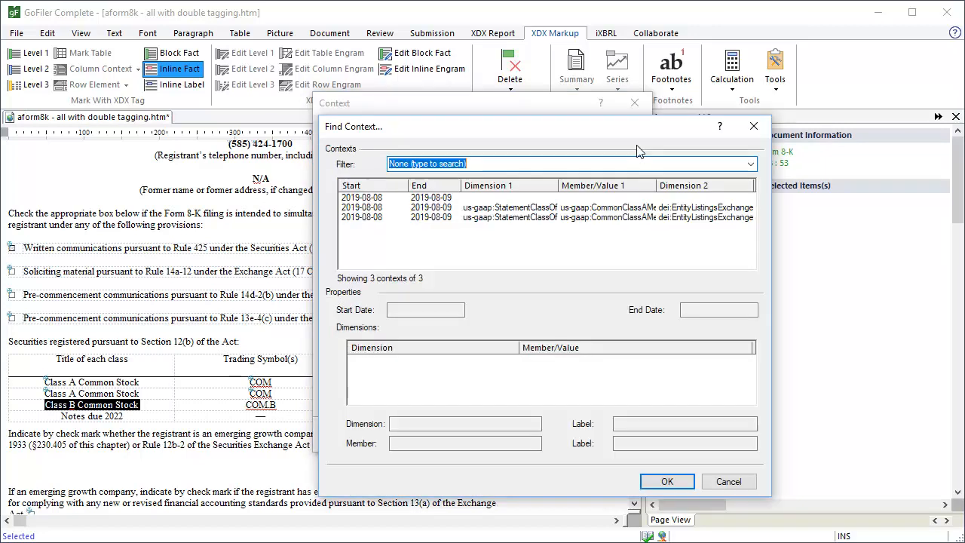
{"action": "left_click", "coordinate": [447, 197]}
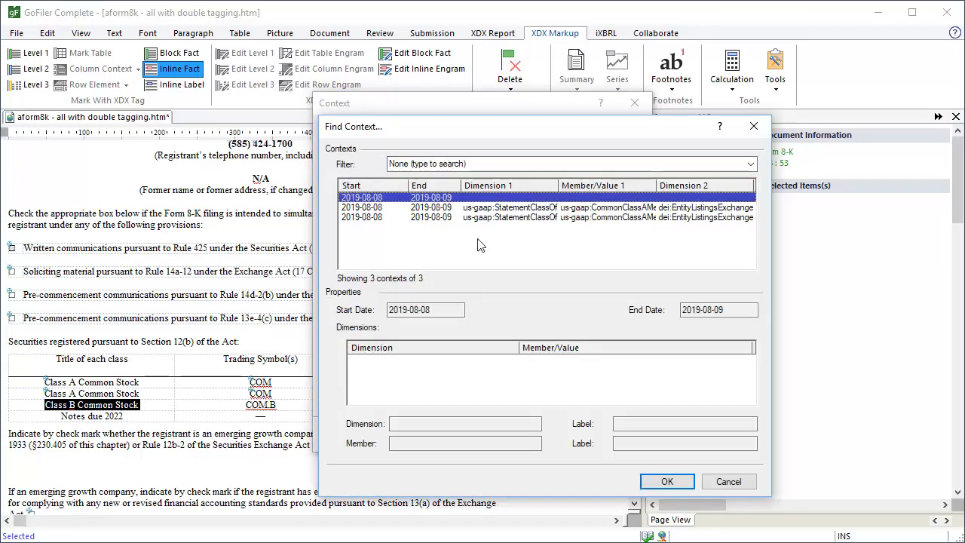
{"action": "left_click", "coordinate": [668, 481]}
- Search the element library for "class of stock" and choose StatementClassOfStockAxis as the context's dimension
{"action": "left_click", "coordinate": [574, 307]}
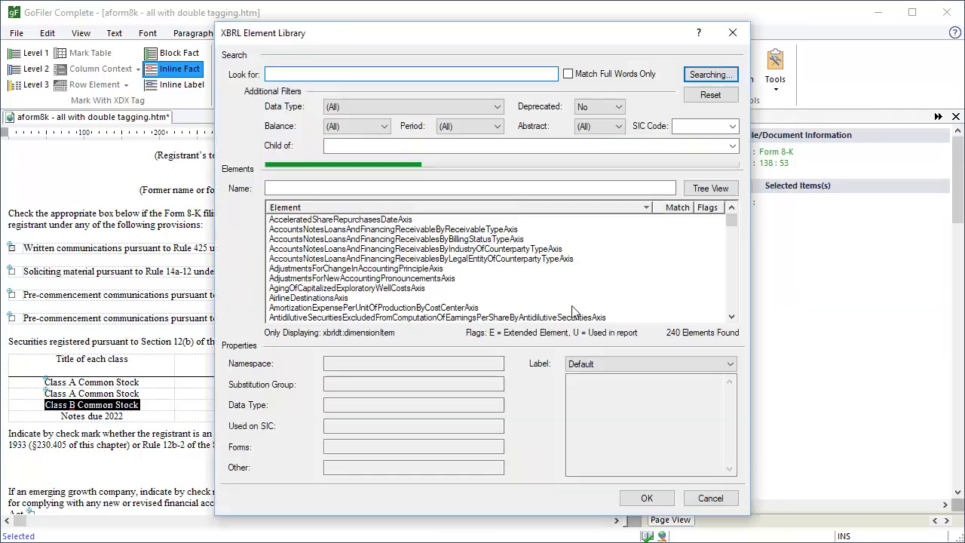
{"action": "type", "text": "class of stock"}
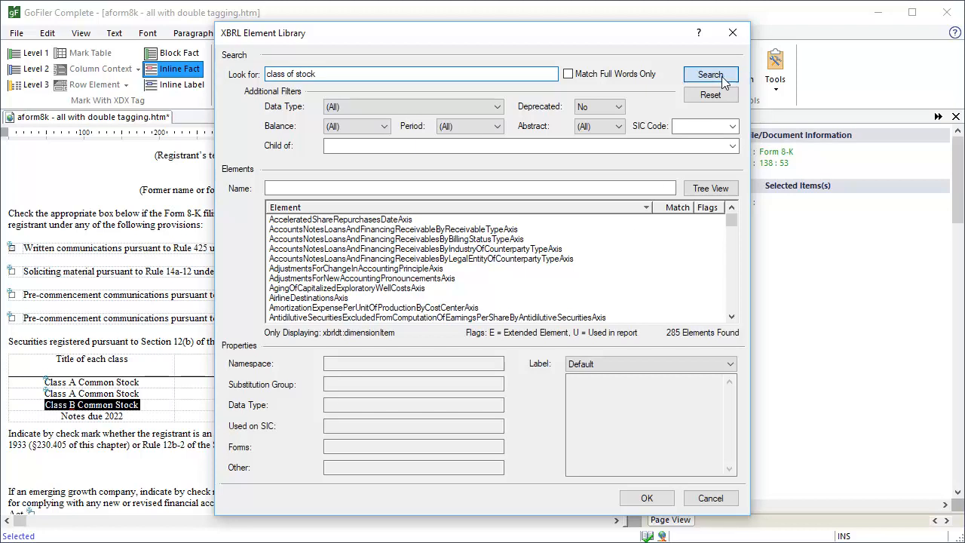
{"action": "left_click", "coordinate": [724, 82]}
{"action": "left_click", "coordinate": [359, 224]}
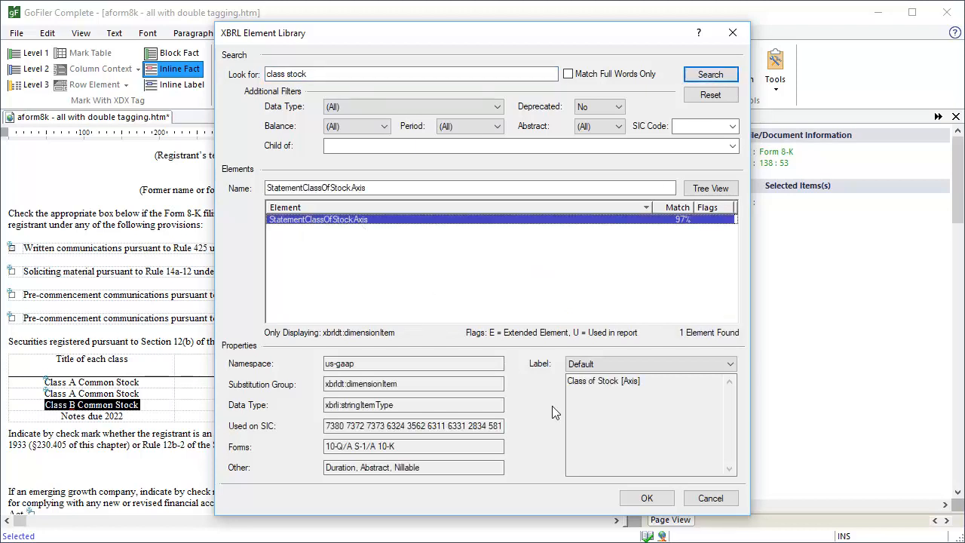
{"action": "left_click", "coordinate": [647, 499]}
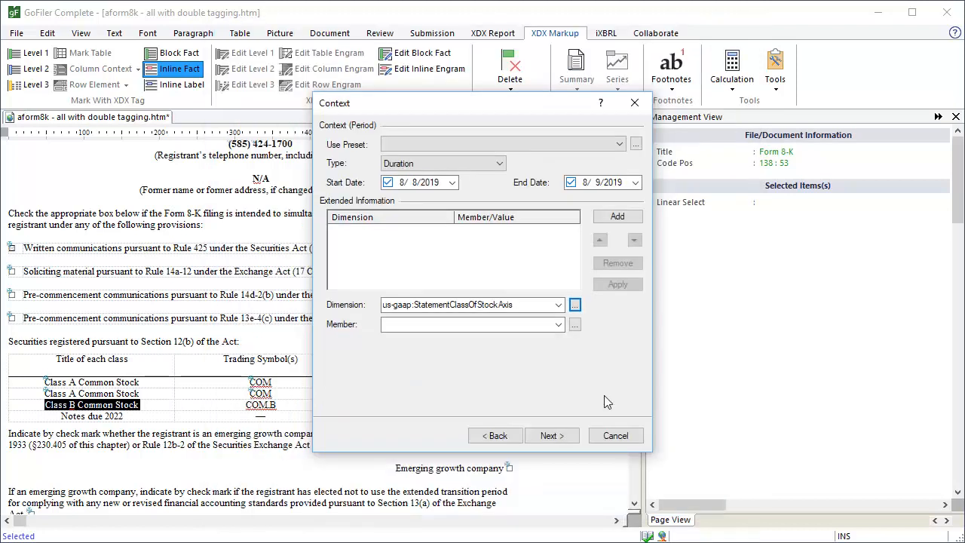
- Search the library for "class b common", add CommonClassBMember with its axis to the context, and finish the title fact without footnotes
{"action": "left_click", "coordinate": [576, 325]}
{"action": "type", "text": "class"}
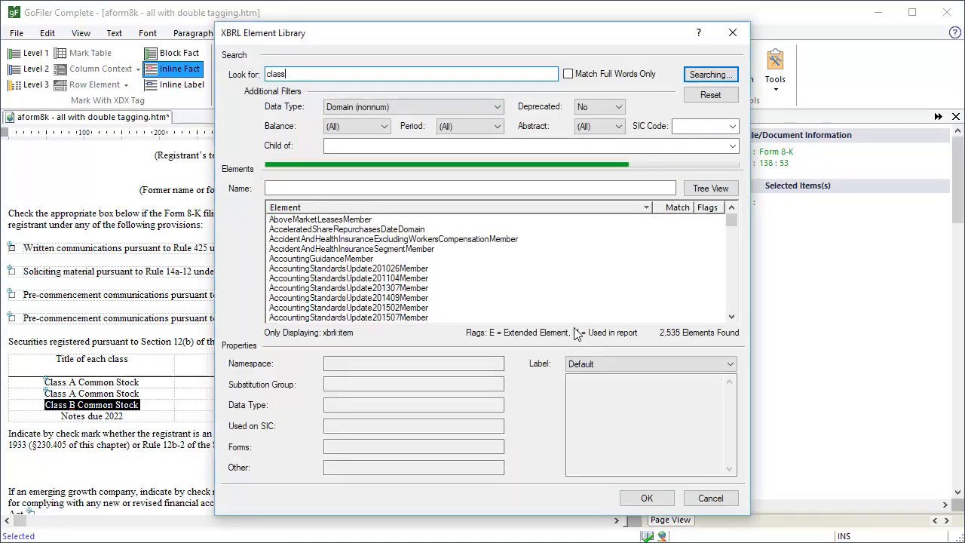
{"action": "type", "text": " b common"}
{"action": "left_click", "coordinate": [701, 78]}
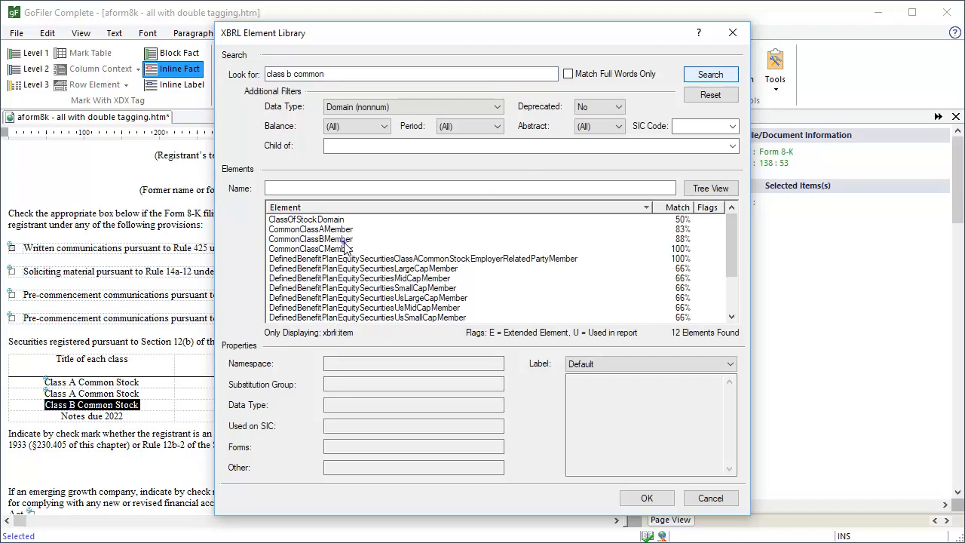
{"action": "left_click", "coordinate": [344, 240]}
{"action": "left_click", "coordinate": [647, 499]}
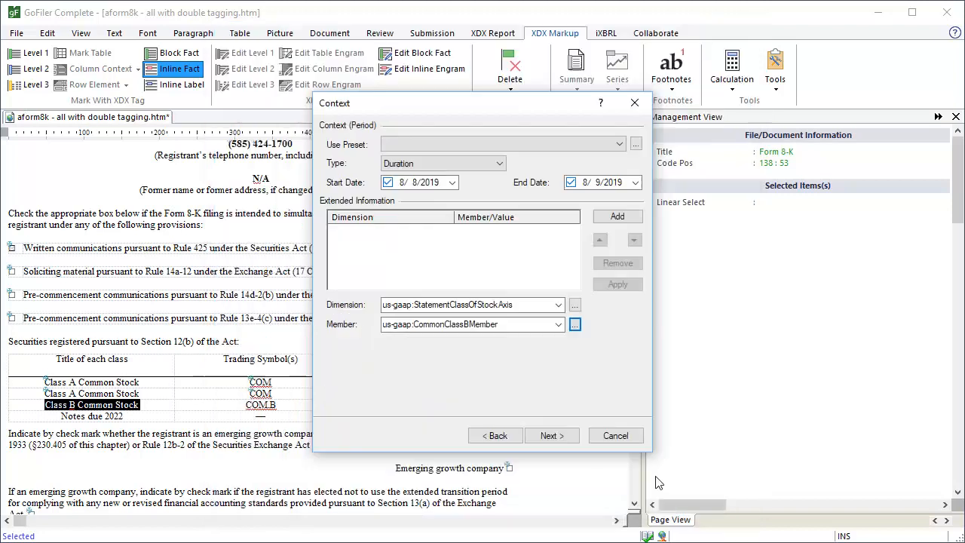
{"action": "left_click", "coordinate": [616, 218]}
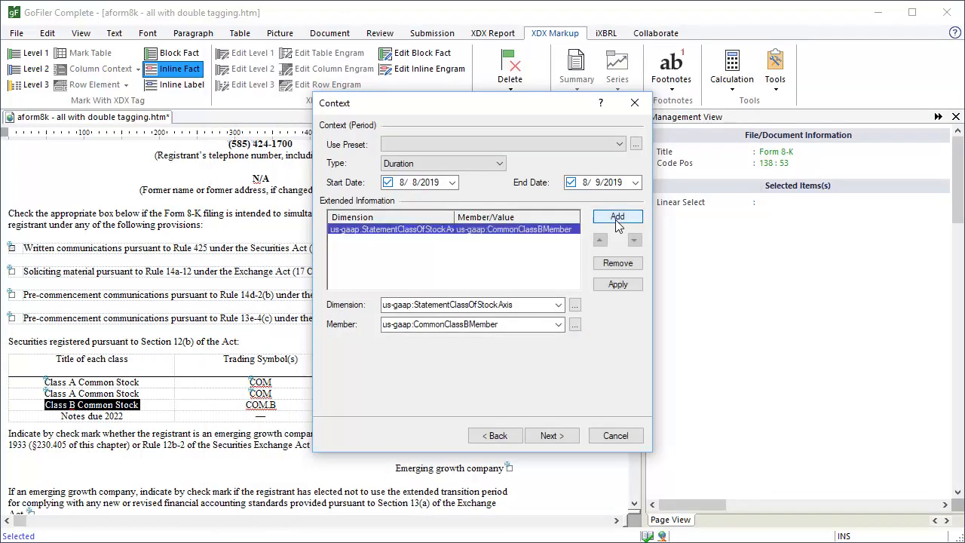
{"action": "left_click", "coordinate": [552, 436]}
{"action": "left_click", "coordinate": [552, 436]}
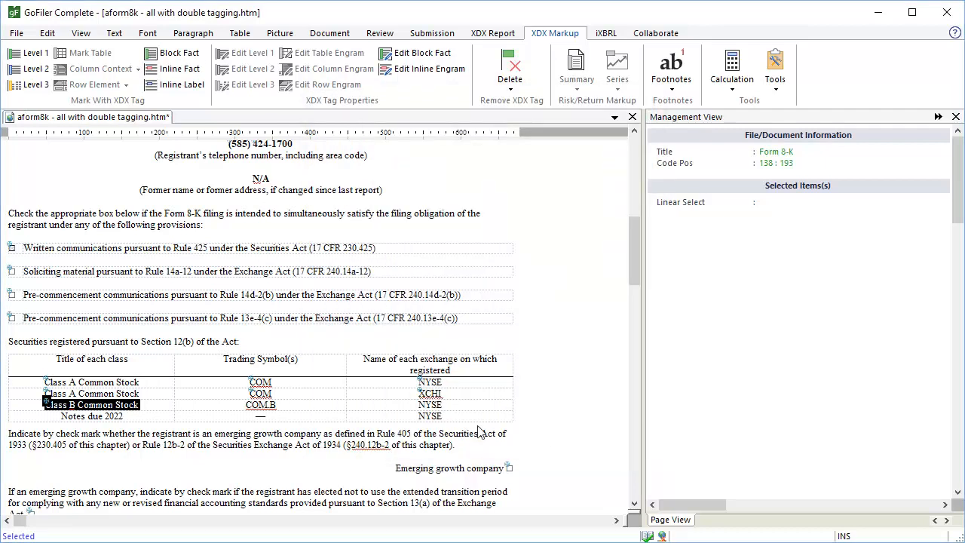
- Start an inline fact on the COM.B symbol in the Class B row using the dei:TradingSymbol element
{"action": "left_click", "coordinate": [277, 406]}
{"action": "key", "text": "shift+Left"}
{"action": "key", "text": "shift+Left"}
{"action": "key", "text": "shift+Left"}
{"action": "key", "text": "shift+Left"}
{"action": "key", "text": "shift+Left"}
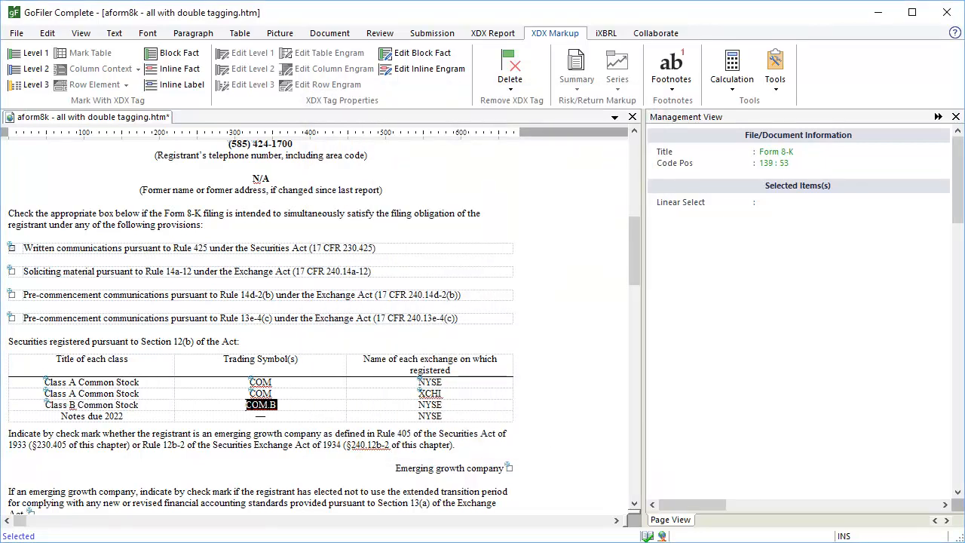
{"action": "left_click", "coordinate": [190, 70]}
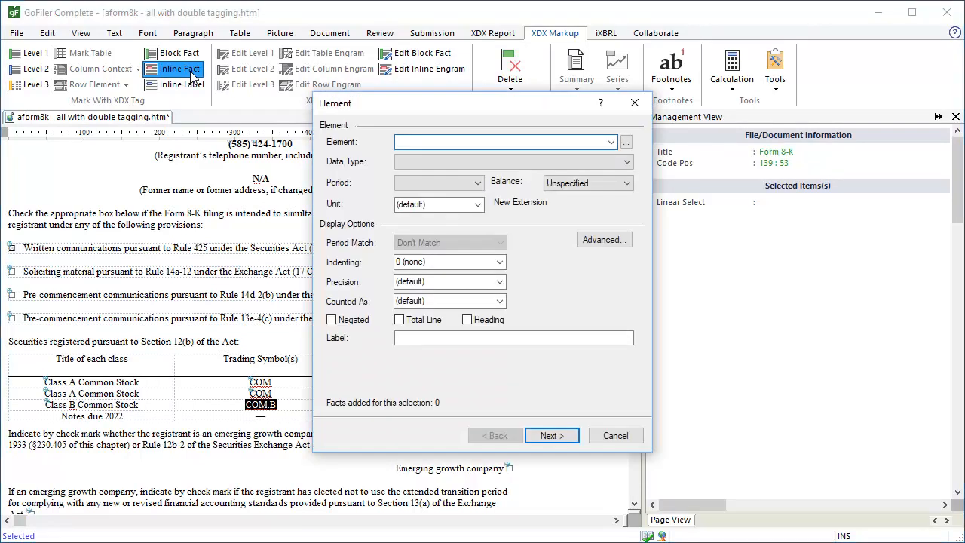
{"action": "left_click", "coordinate": [612, 142]}
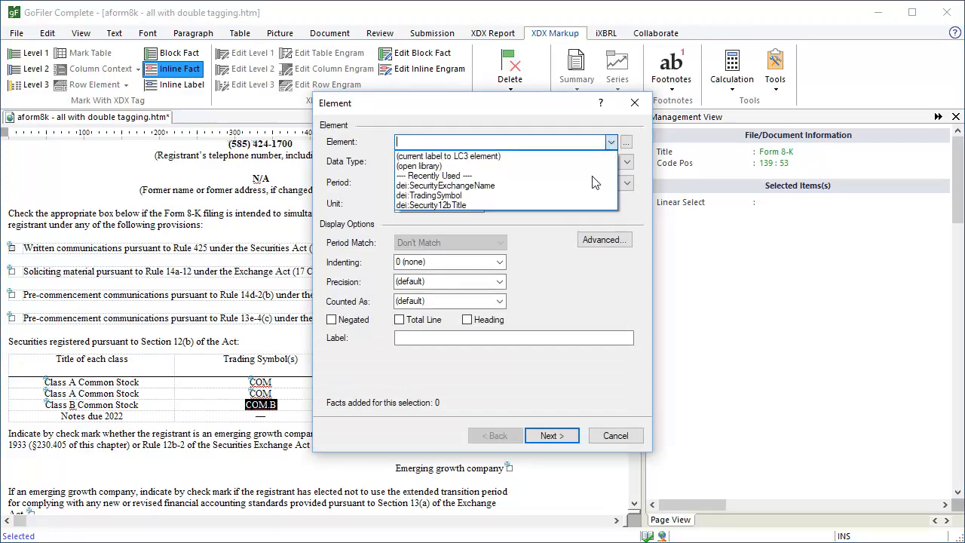
{"action": "left_click", "coordinate": [586, 196]}
{"action": "left_click", "coordinate": [564, 437]}
- Reuse the CommonClassBMember context for the Class B trading symbol and finish the fact without footnotes
{"action": "left_click", "coordinate": [636, 144]}
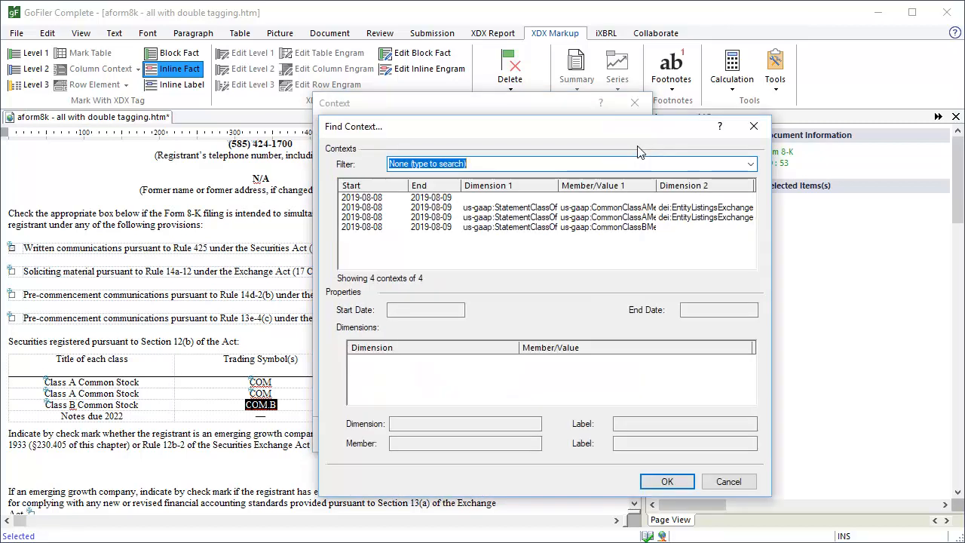
{"action": "left_click", "coordinate": [618, 227]}
{"action": "left_click", "coordinate": [668, 480]}
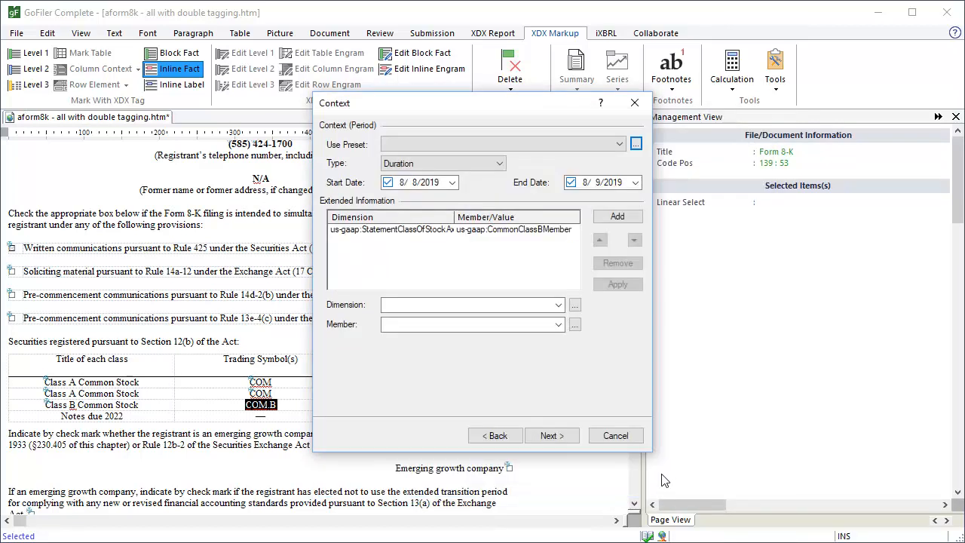
{"action": "left_click", "coordinate": [552, 436]}
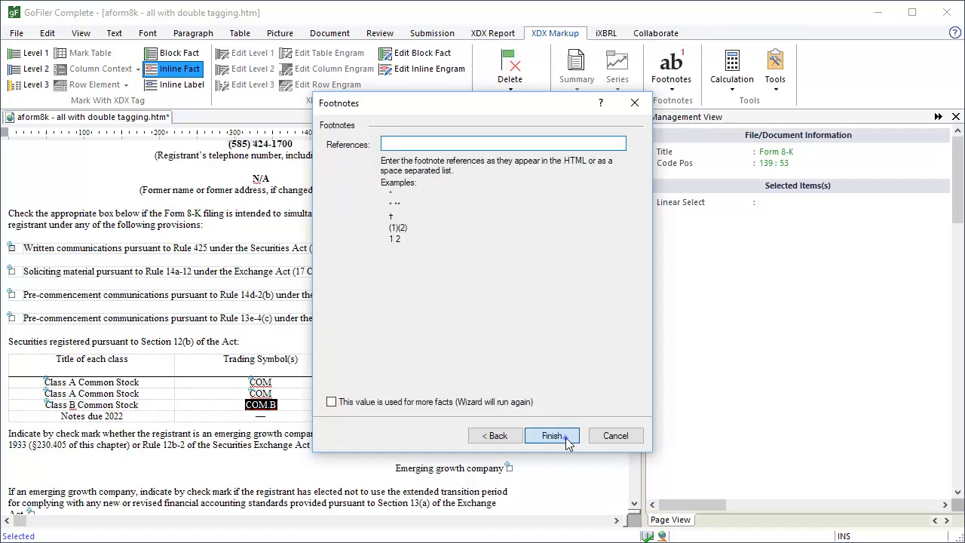
{"action": "left_click", "coordinate": [567, 442]}
- Start an inline fact on NYSE in the Class B row using the dei:SecurityExchangeName element
{"action": "left_click", "coordinate": [440, 405]}
{"action": "left_click_drag", "start_coordinate": [439, 405], "coordinate": [418, 405]}
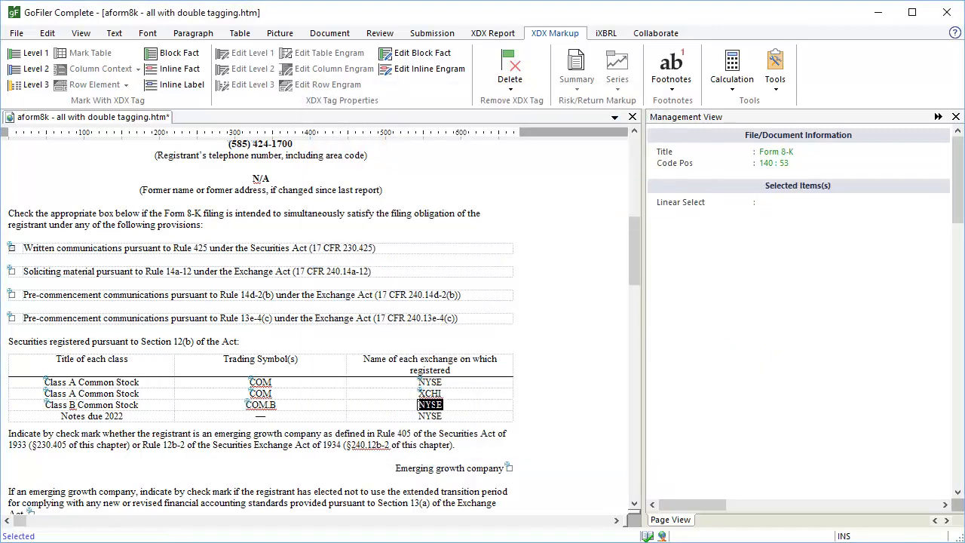
{"action": "left_click", "coordinate": [197, 70]}
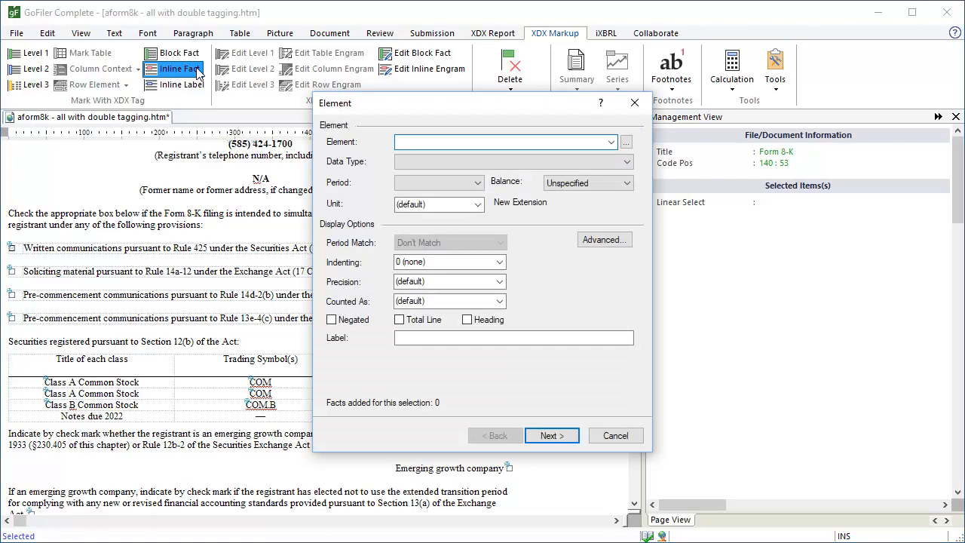
{"action": "left_click", "coordinate": [612, 144]}
{"action": "left_click", "coordinate": [592, 185]}
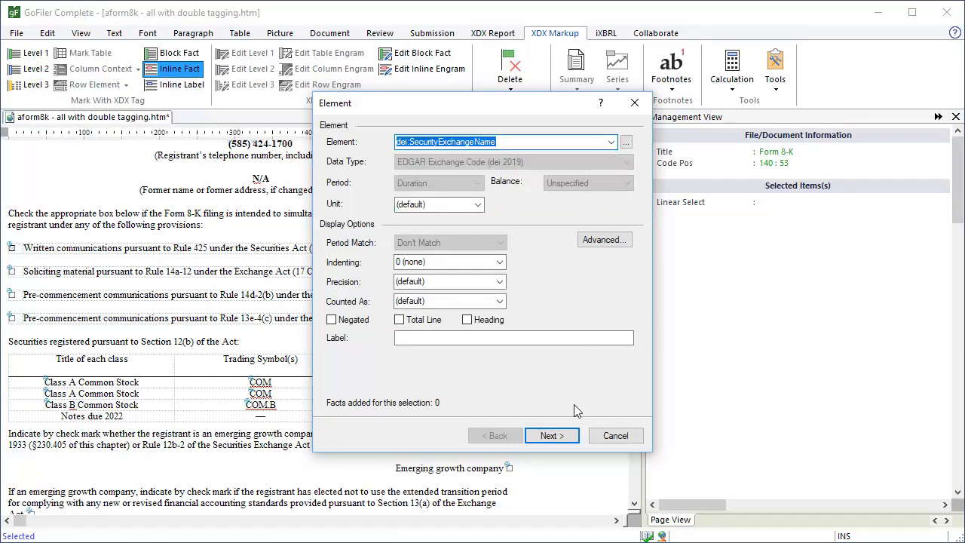
{"action": "left_click", "coordinate": [556, 436]}
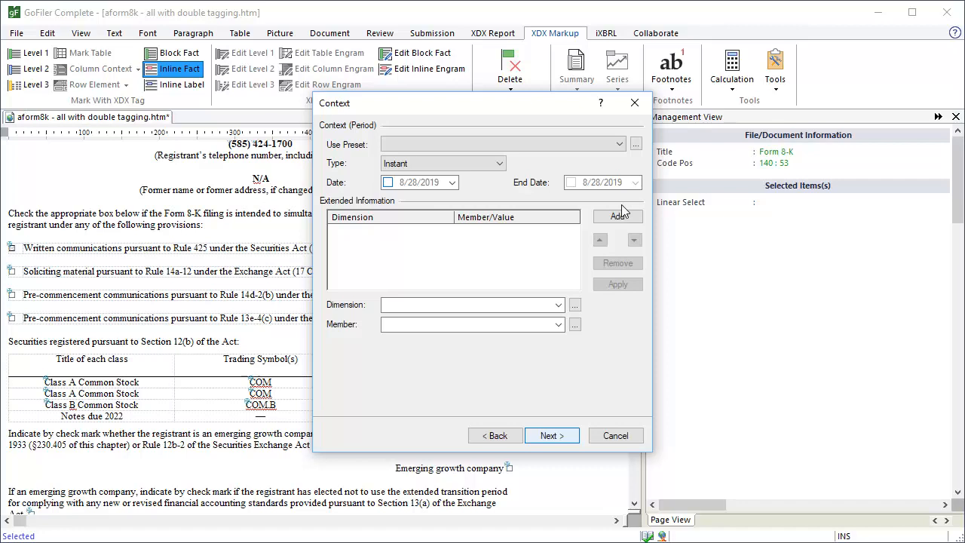
- Reuse the CommonClassBMember context for the Class B exchange name and finish the fact without footnotes
{"action": "left_click", "coordinate": [636, 144]}
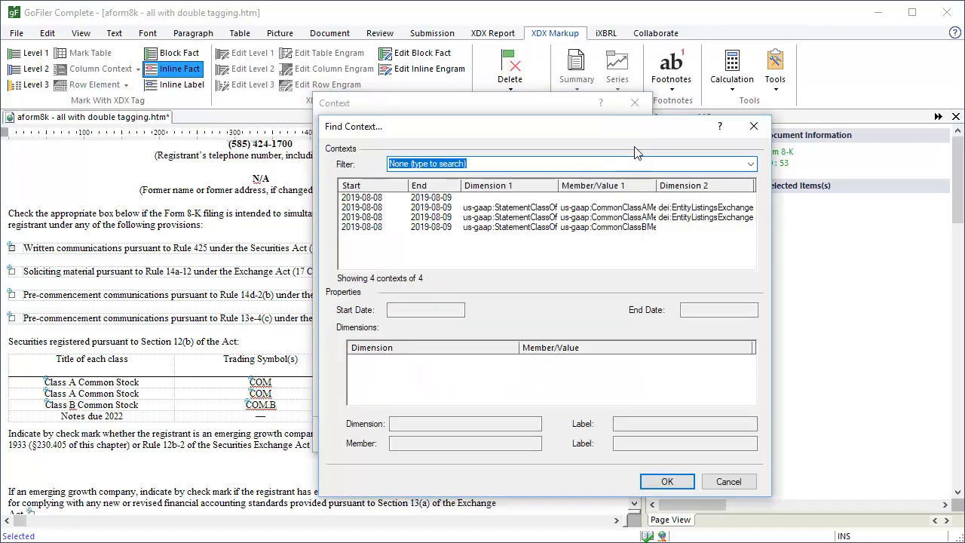
{"action": "left_click", "coordinate": [620, 227]}
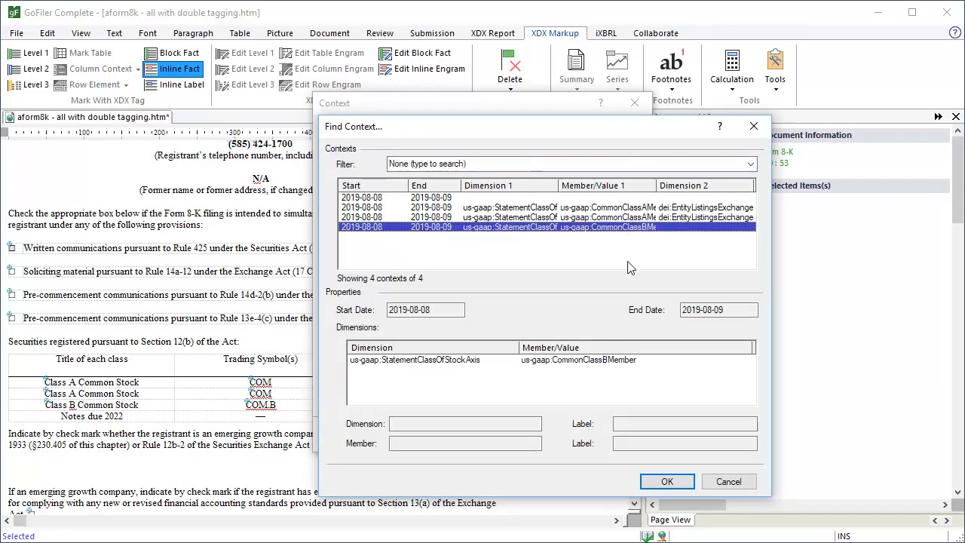
{"action": "left_click", "coordinate": [682, 482]}
{"action": "left_click", "coordinate": [551, 436]}
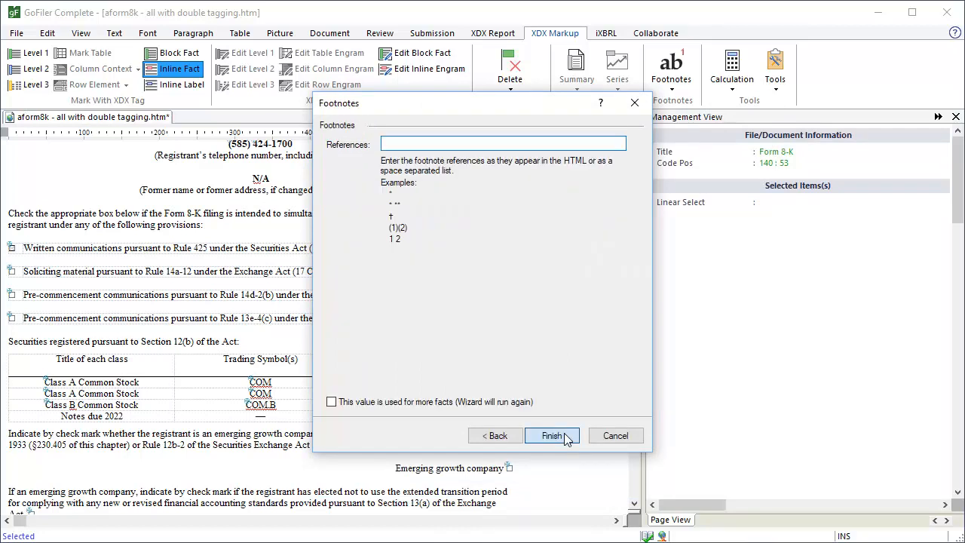
{"action": "left_click", "coordinate": [551, 436]}
- Start an inline fact on the "Notes due 2022" title using the dei:Security12bTitle element
{"action": "left_click_drag", "start_coordinate": [123, 416], "coordinate": [62, 416]}
{"action": "left_click", "coordinate": [193, 72]}
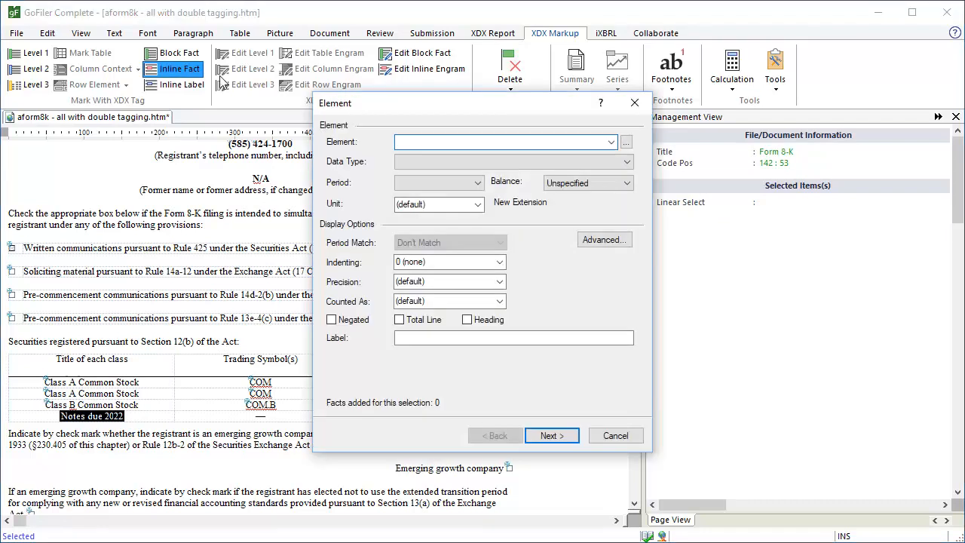
{"action": "left_click", "coordinate": [611, 143]}
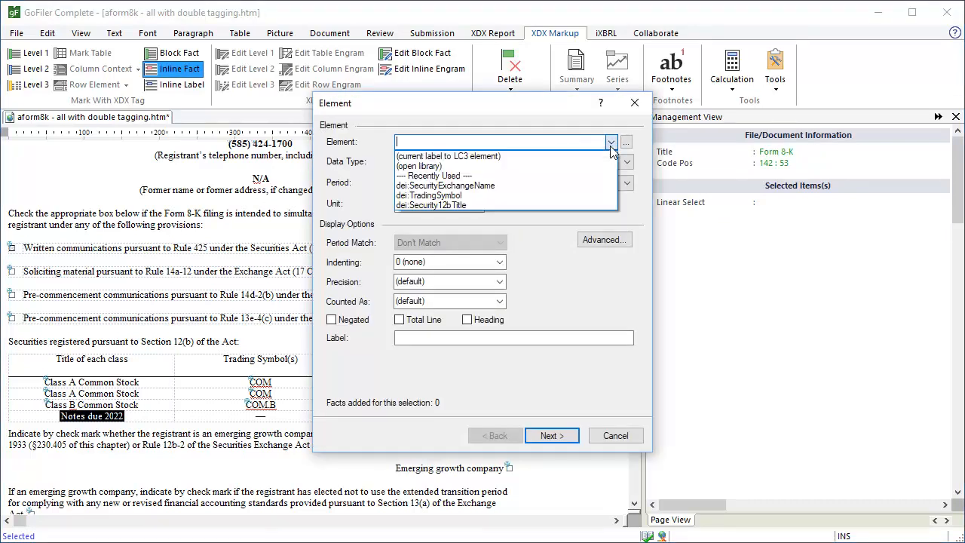
{"action": "left_click", "coordinate": [599, 200]}
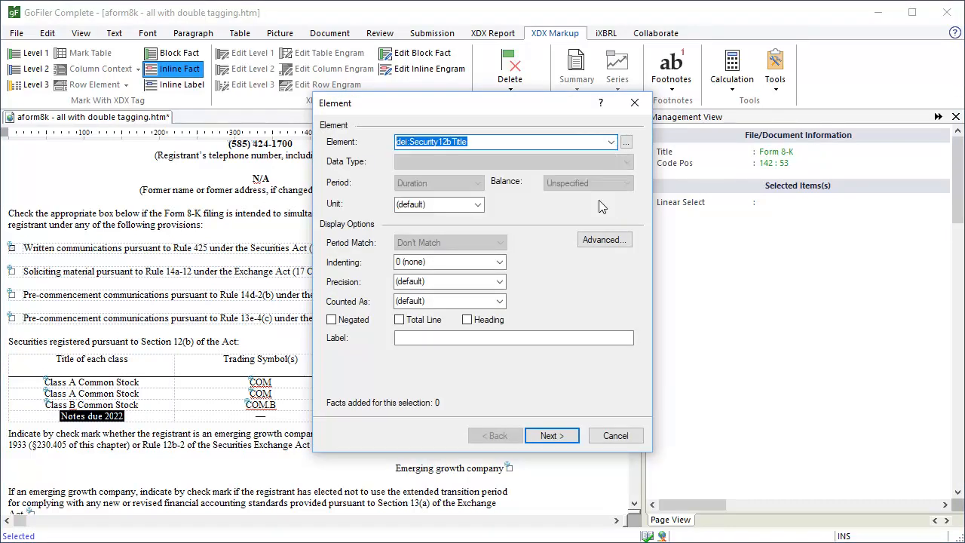
{"action": "left_click", "coordinate": [566, 437]}
- Load the existing CommonClassBMember context as the starting point for the notes title fact
{"action": "left_click", "coordinate": [636, 146]}
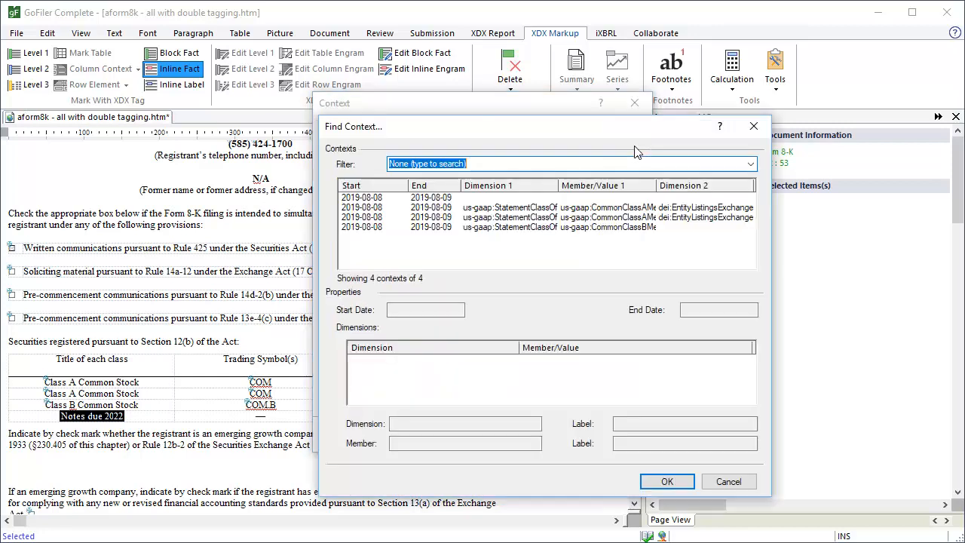
{"action": "left_click", "coordinate": [615, 228]}
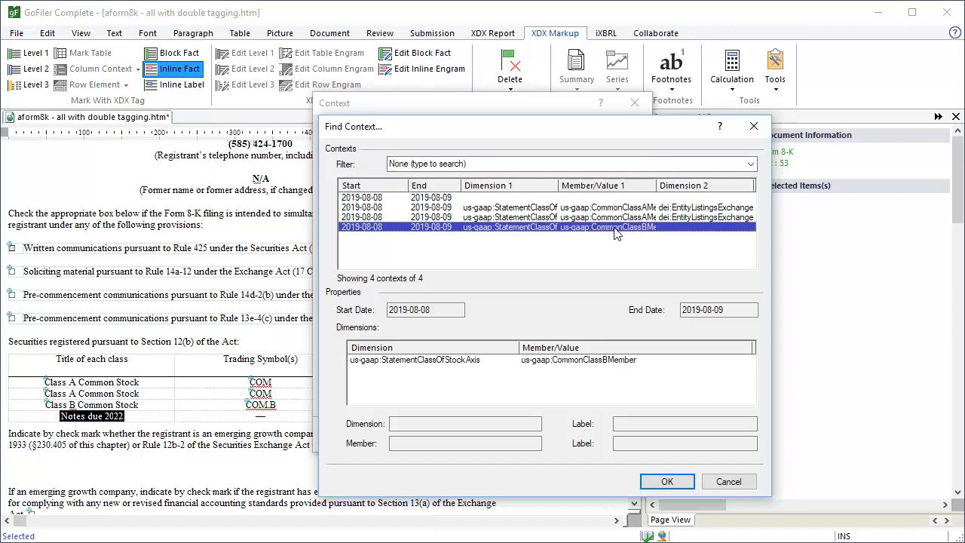
{"action": "left_click", "coordinate": [668, 482]}
- Replace the StatementClassOfStockAxis member with NotesDue2022Member and finish the notes title fact without footnotes
{"action": "left_click", "coordinate": [497, 236]}
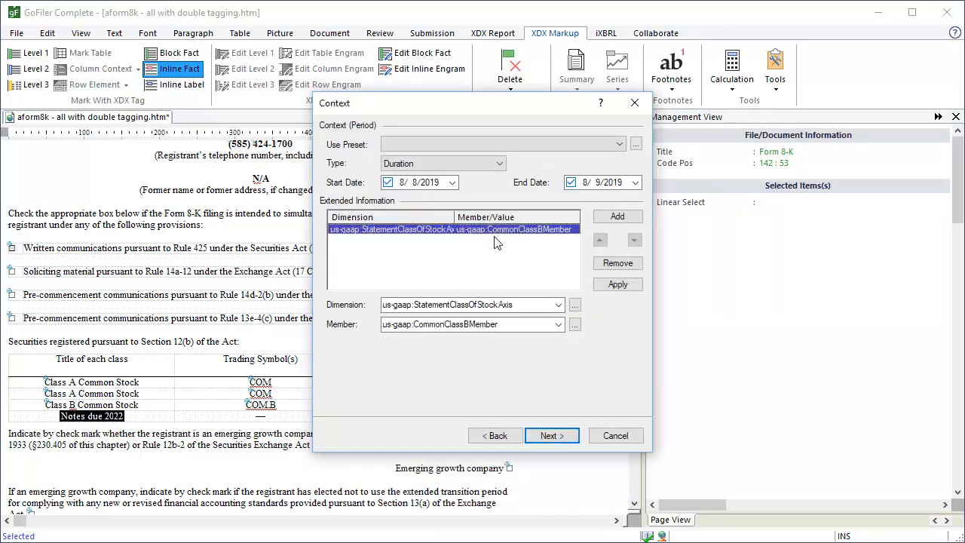
{"action": "double_click", "coordinate": [502, 326]}
{"action": "type", "text": "Note"}
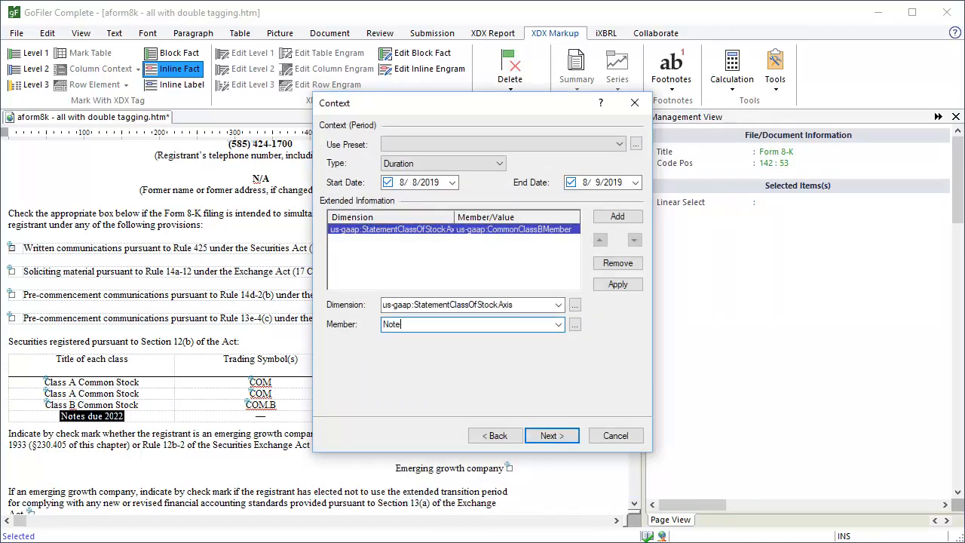
{"action": "type", "text": "sDue2022Member"}
{"action": "left_click", "coordinate": [631, 286]}
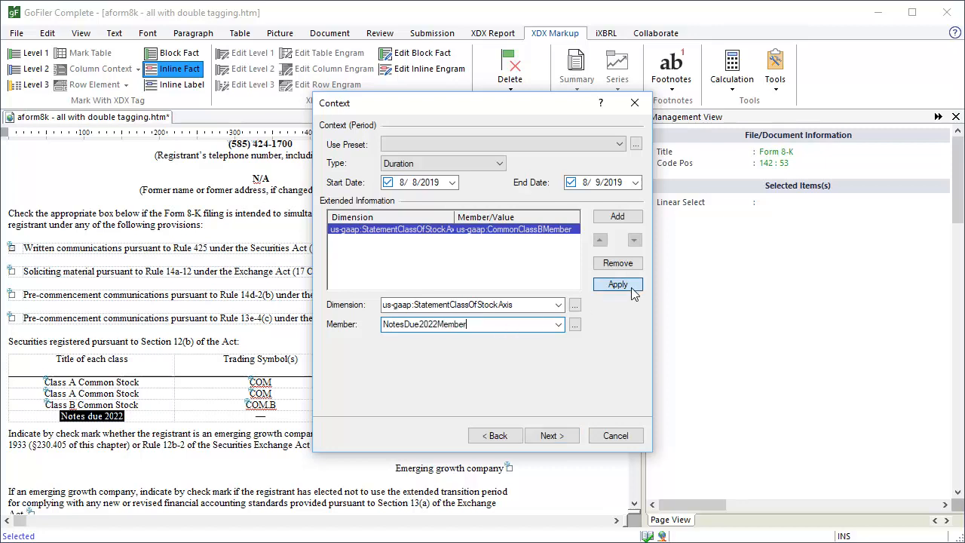
{"action": "left_click", "coordinate": [564, 438]}
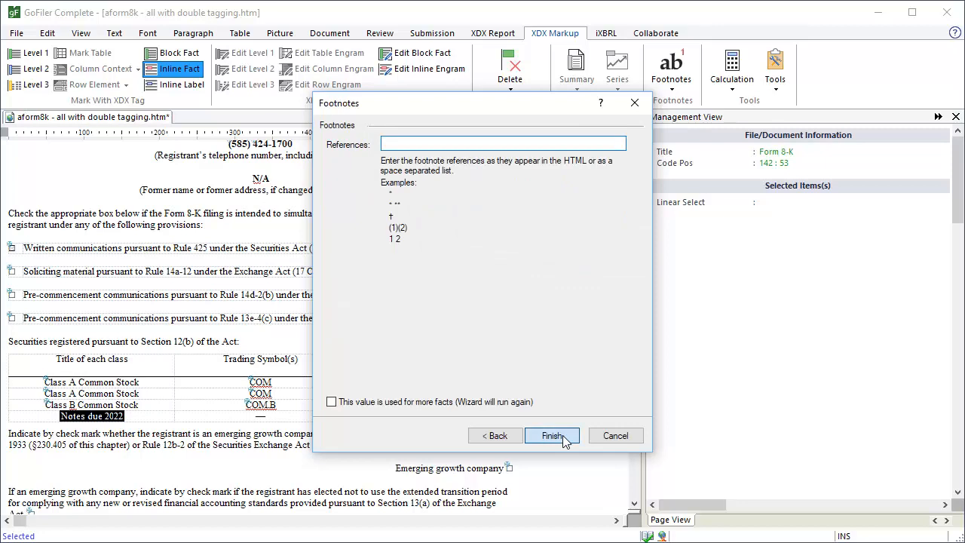
{"action": "left_click", "coordinate": [565, 438]}
- Start an inline fact on the dash in the Notes due 2022 row using the NoTradingSymbolFlag element
{"action": "left_click", "coordinate": [262, 417]}
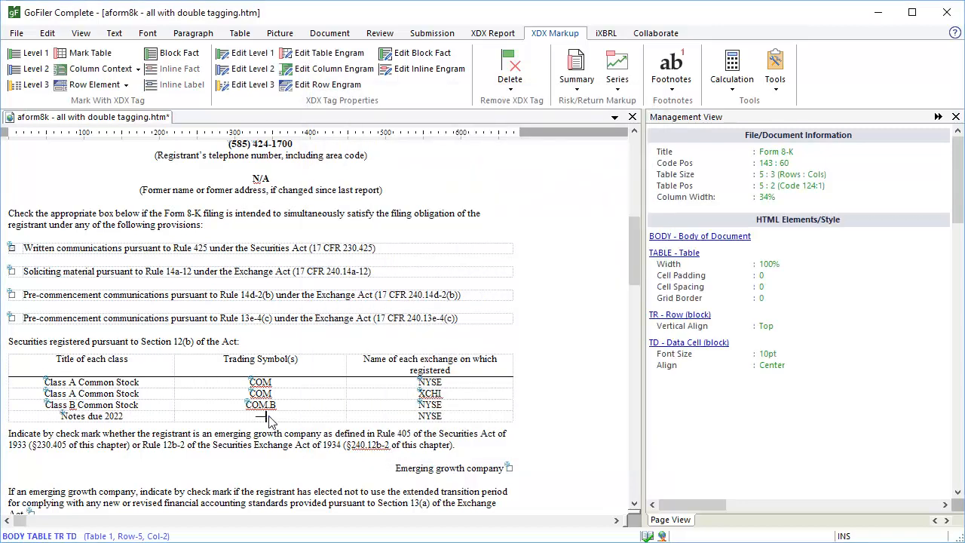
{"action": "left_click", "coordinate": [193, 74]}
{"action": "type", "text": "No"}
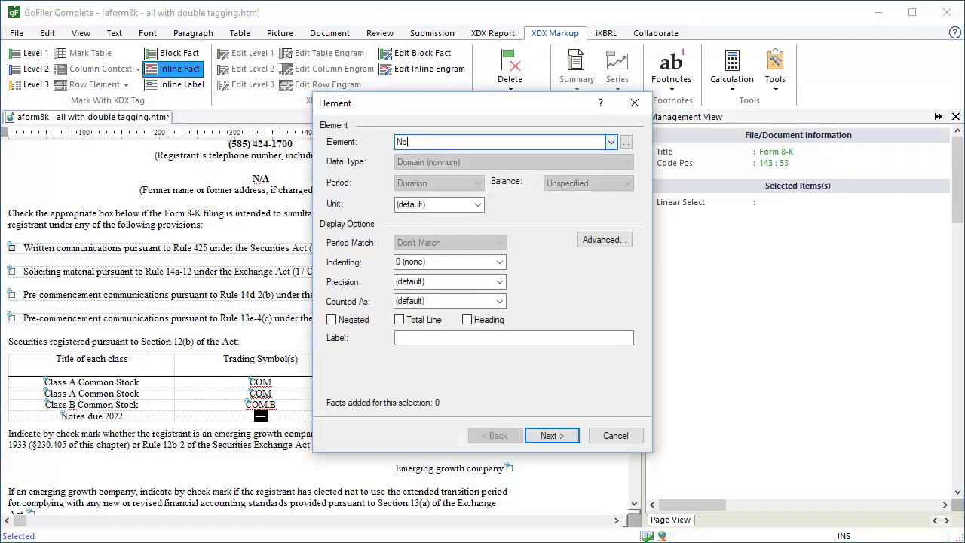
{"action": "type", "text": "TradingSymbolFlag"}
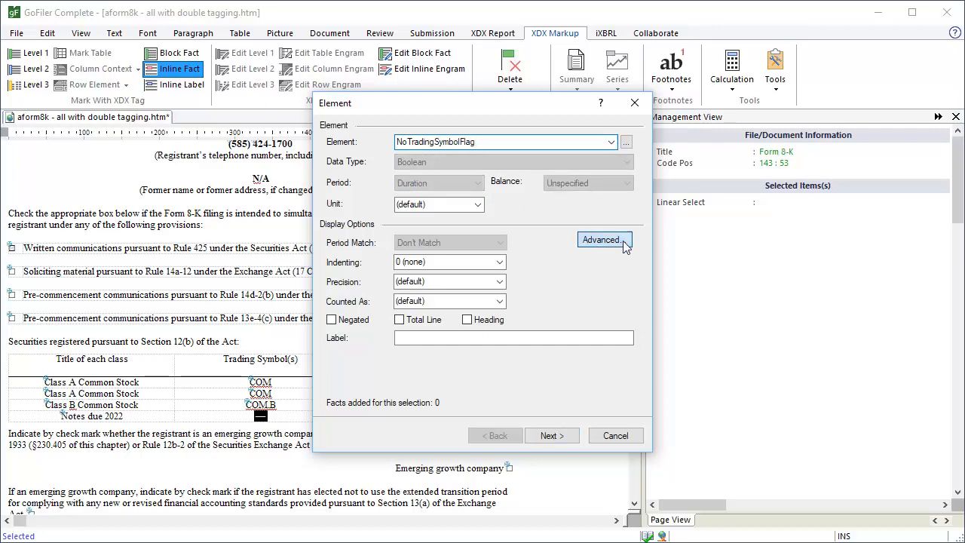
- Set the flag's iXBRL option to Force Hidden with the value "true" and continue to its context
{"action": "left_click", "coordinate": [623, 245]}
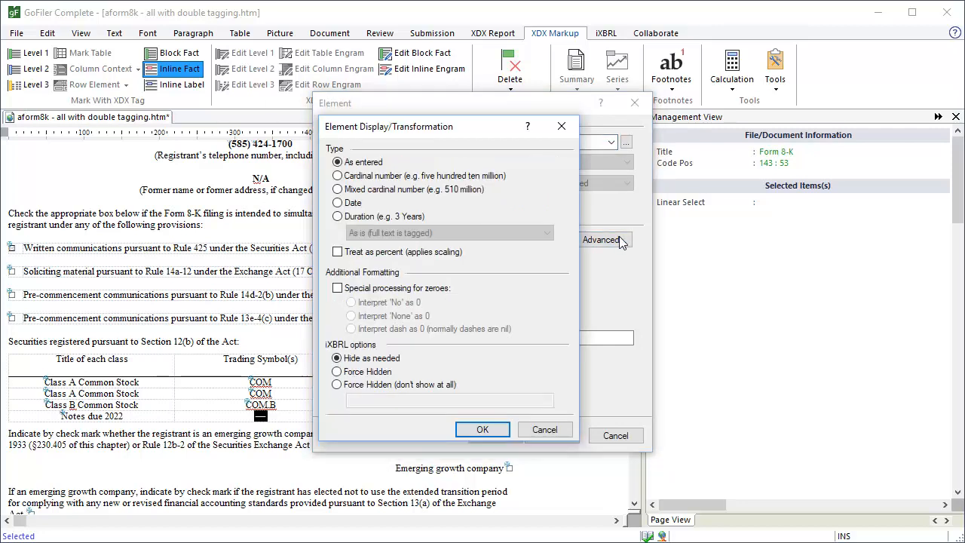
{"action": "left_click", "coordinate": [337, 371]}
{"action": "left_click", "coordinate": [355, 400]}
{"action": "type", "text": "true"}
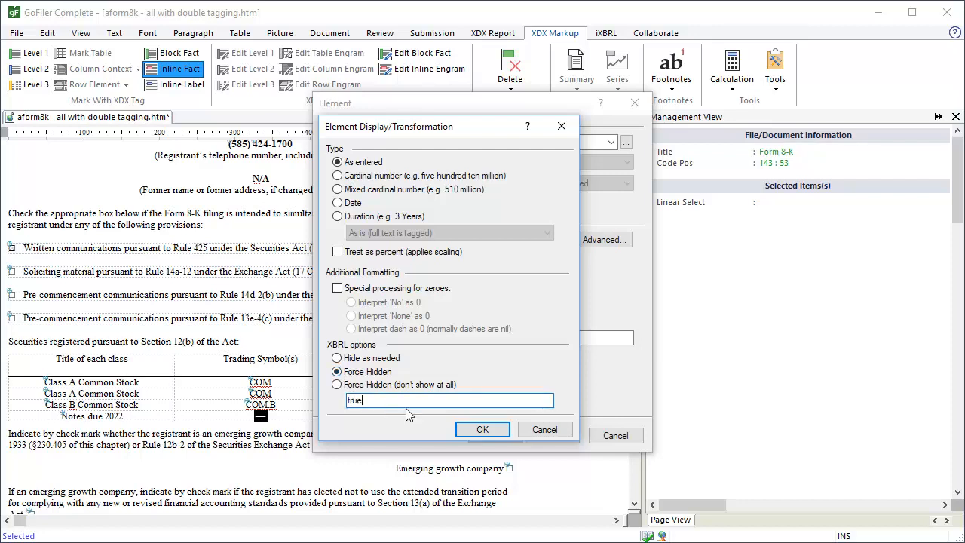
{"action": "left_click", "coordinate": [483, 429]}
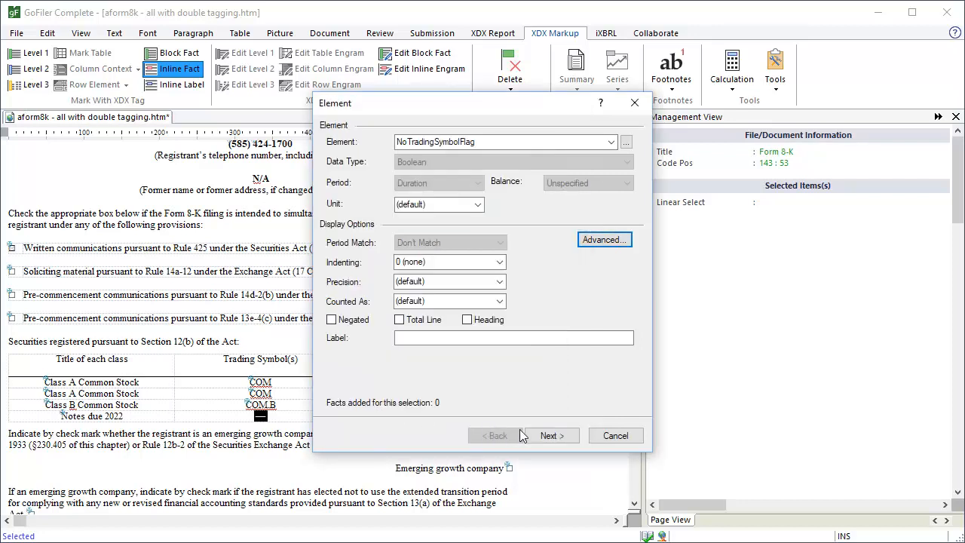
{"action": "left_click", "coordinate": [562, 438]}
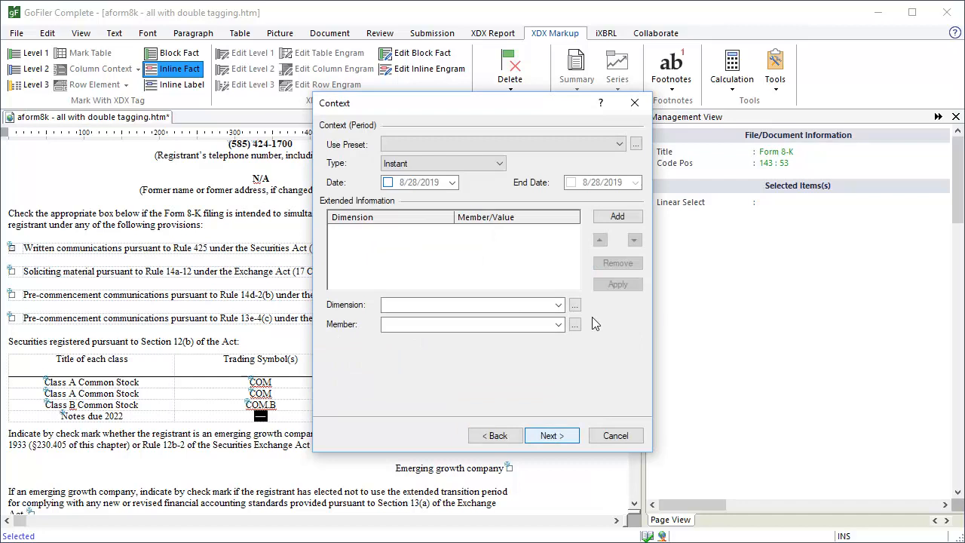
- Reuse the NotesDue2022Member context for the missing trading symbol flag and finish the fact without footnotes
{"action": "left_click", "coordinate": [637, 145]}
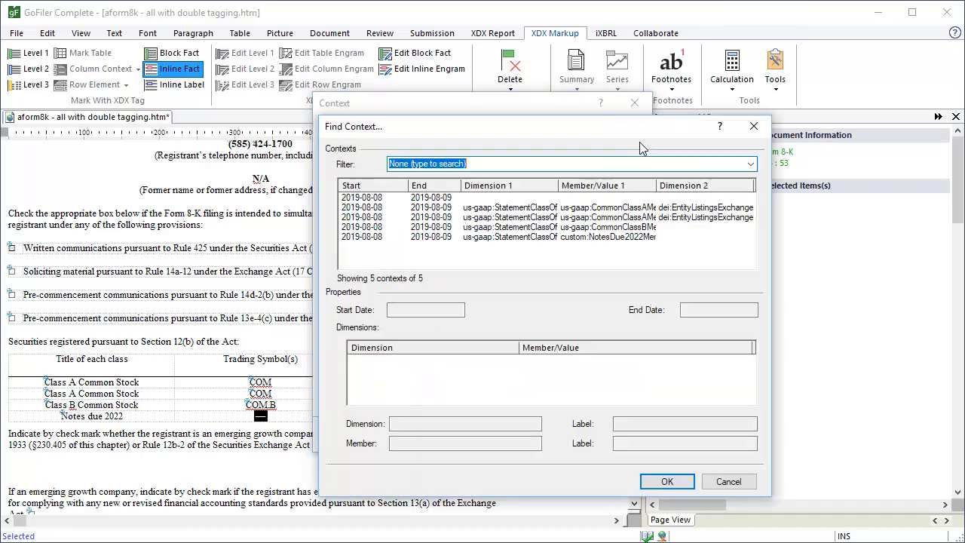
{"action": "left_click", "coordinate": [594, 237]}
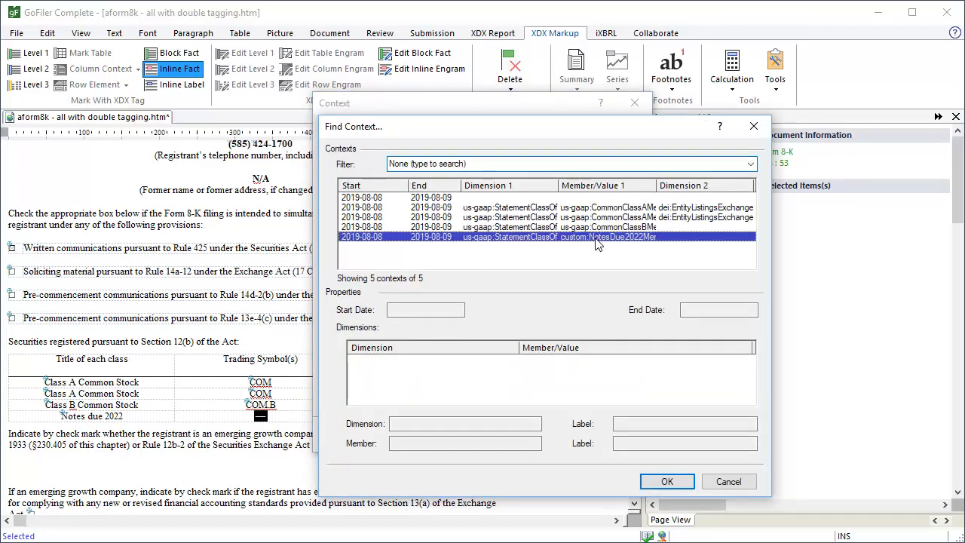
{"action": "left_click", "coordinate": [668, 481]}
{"action": "left_click", "coordinate": [550, 436]}
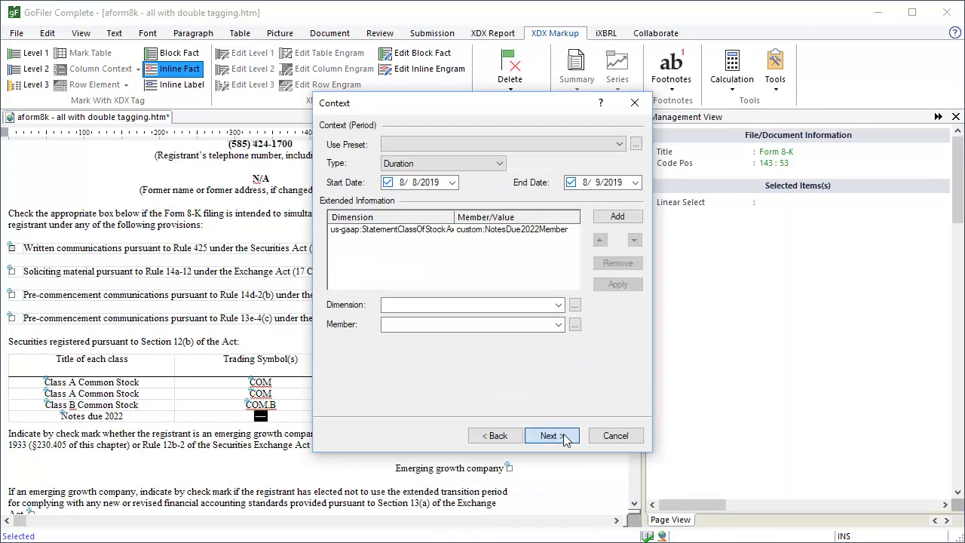
{"action": "left_click", "coordinate": [563, 438]}
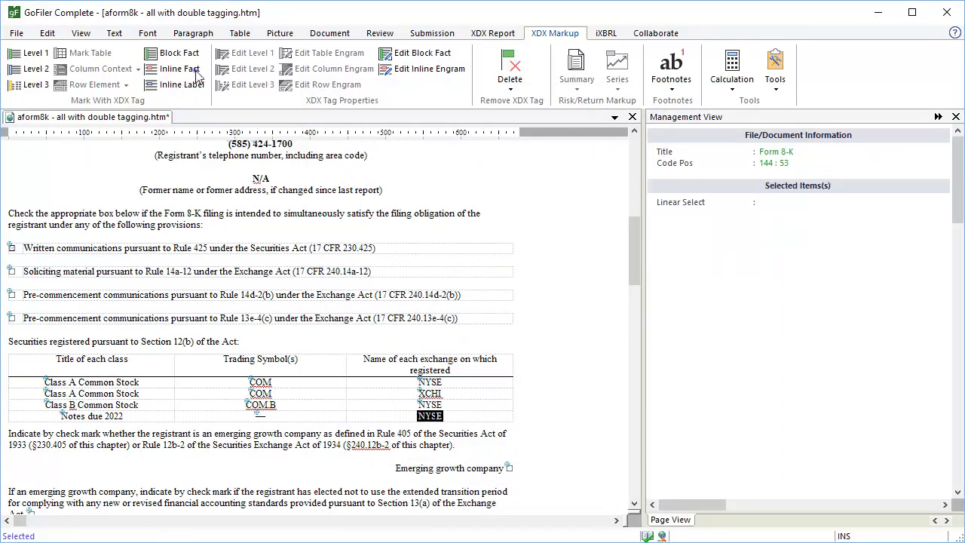
- Start an inline fact on NYSE in the Notes due 2022 row using the dei:SecurityExchangeName element
{"action": "left_click", "coordinate": [198, 74]}
{"action": "left_click", "coordinate": [611, 144]}
{"action": "left_click", "coordinate": [591, 198]}
{"action": "left_click", "coordinate": [571, 437]}
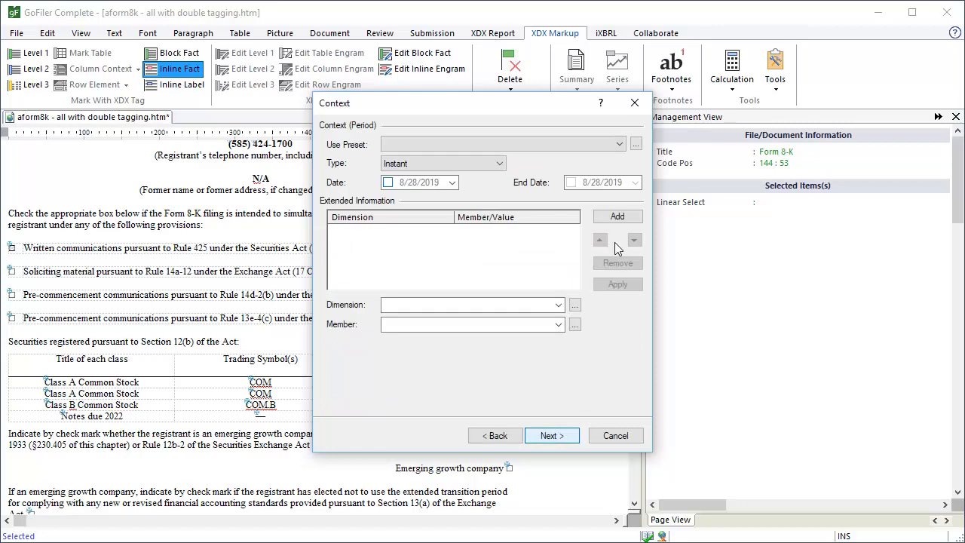
- Reuse the NotesDue2022Member context for the notes' exchange name and finish the fact without footnotes
{"action": "left_click", "coordinate": [636, 145]}
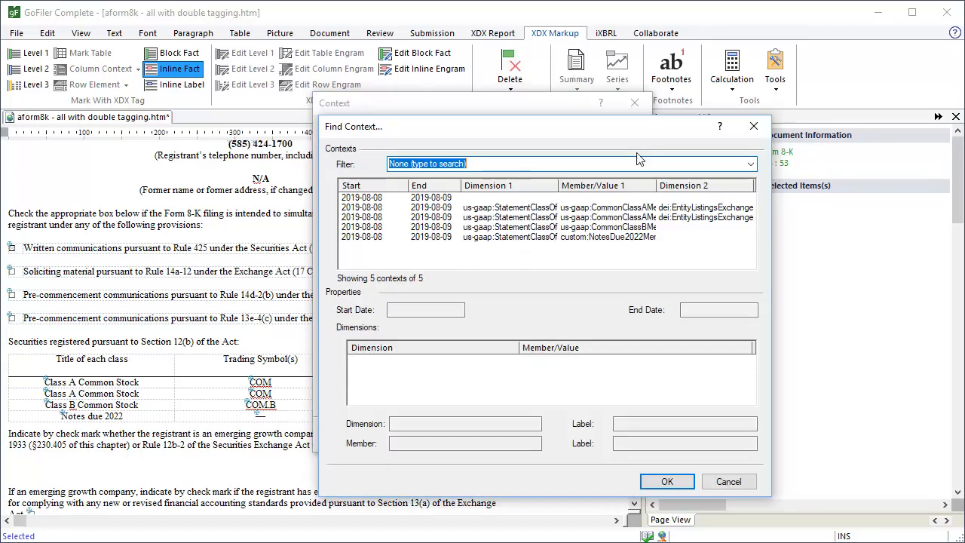
{"action": "left_click", "coordinate": [625, 237]}
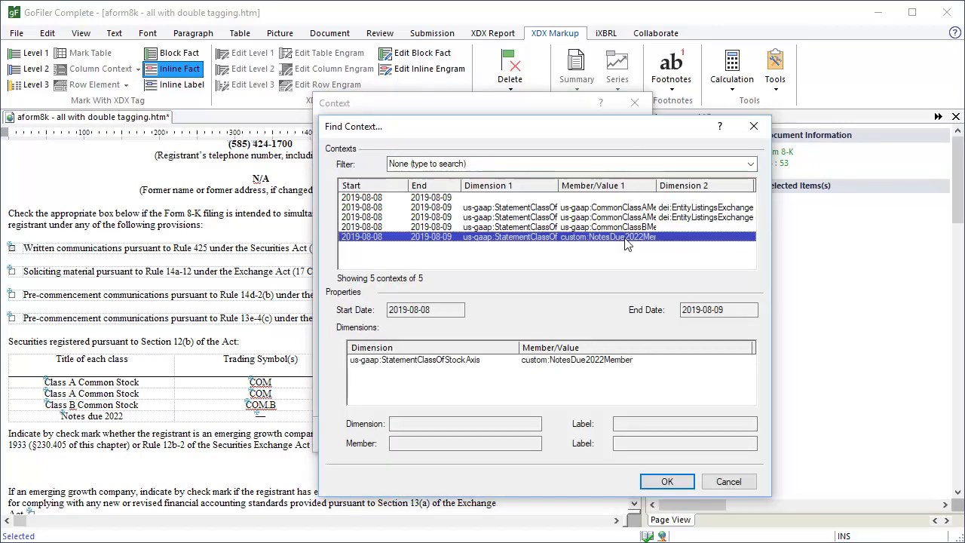
{"action": "left_click", "coordinate": [681, 481]}
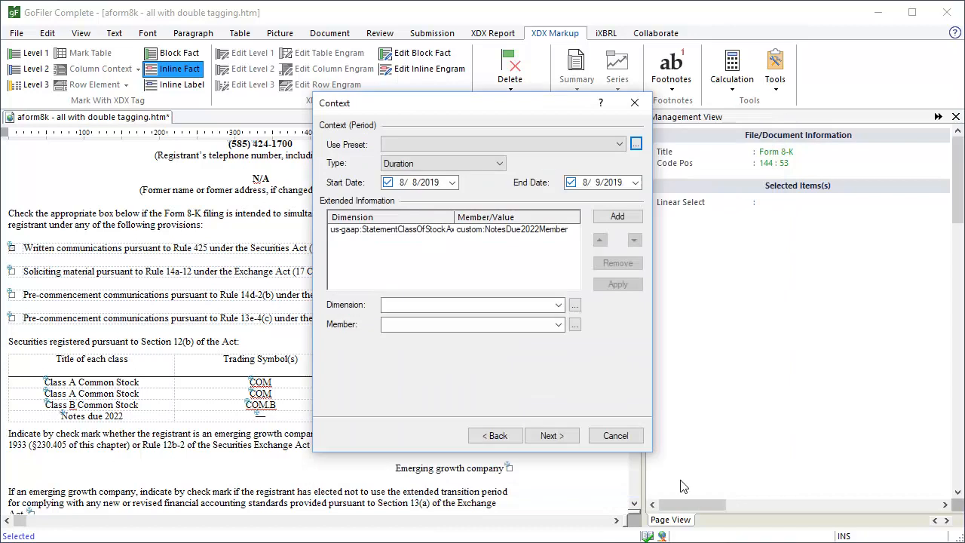
{"action": "left_click", "coordinate": [550, 436]}
{"action": "left_click", "coordinate": [551, 435]}
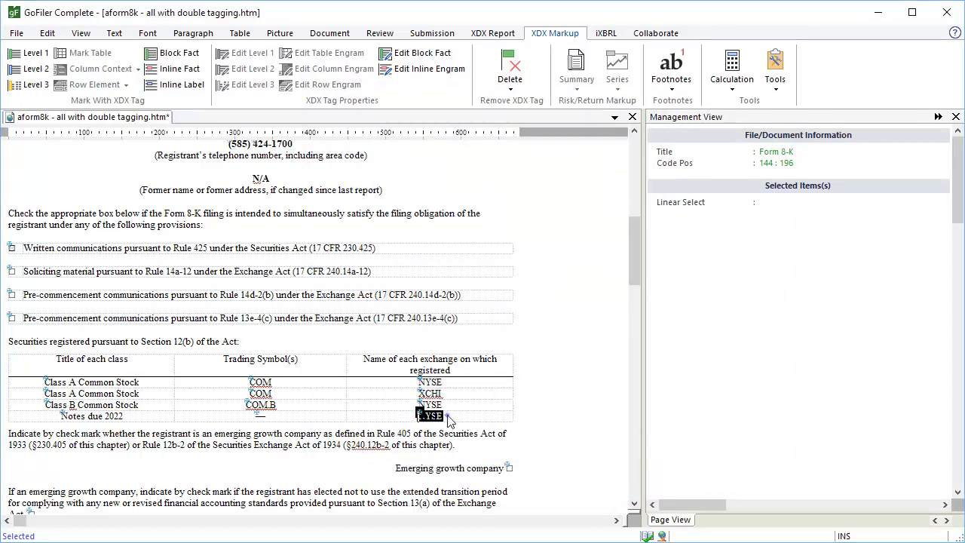